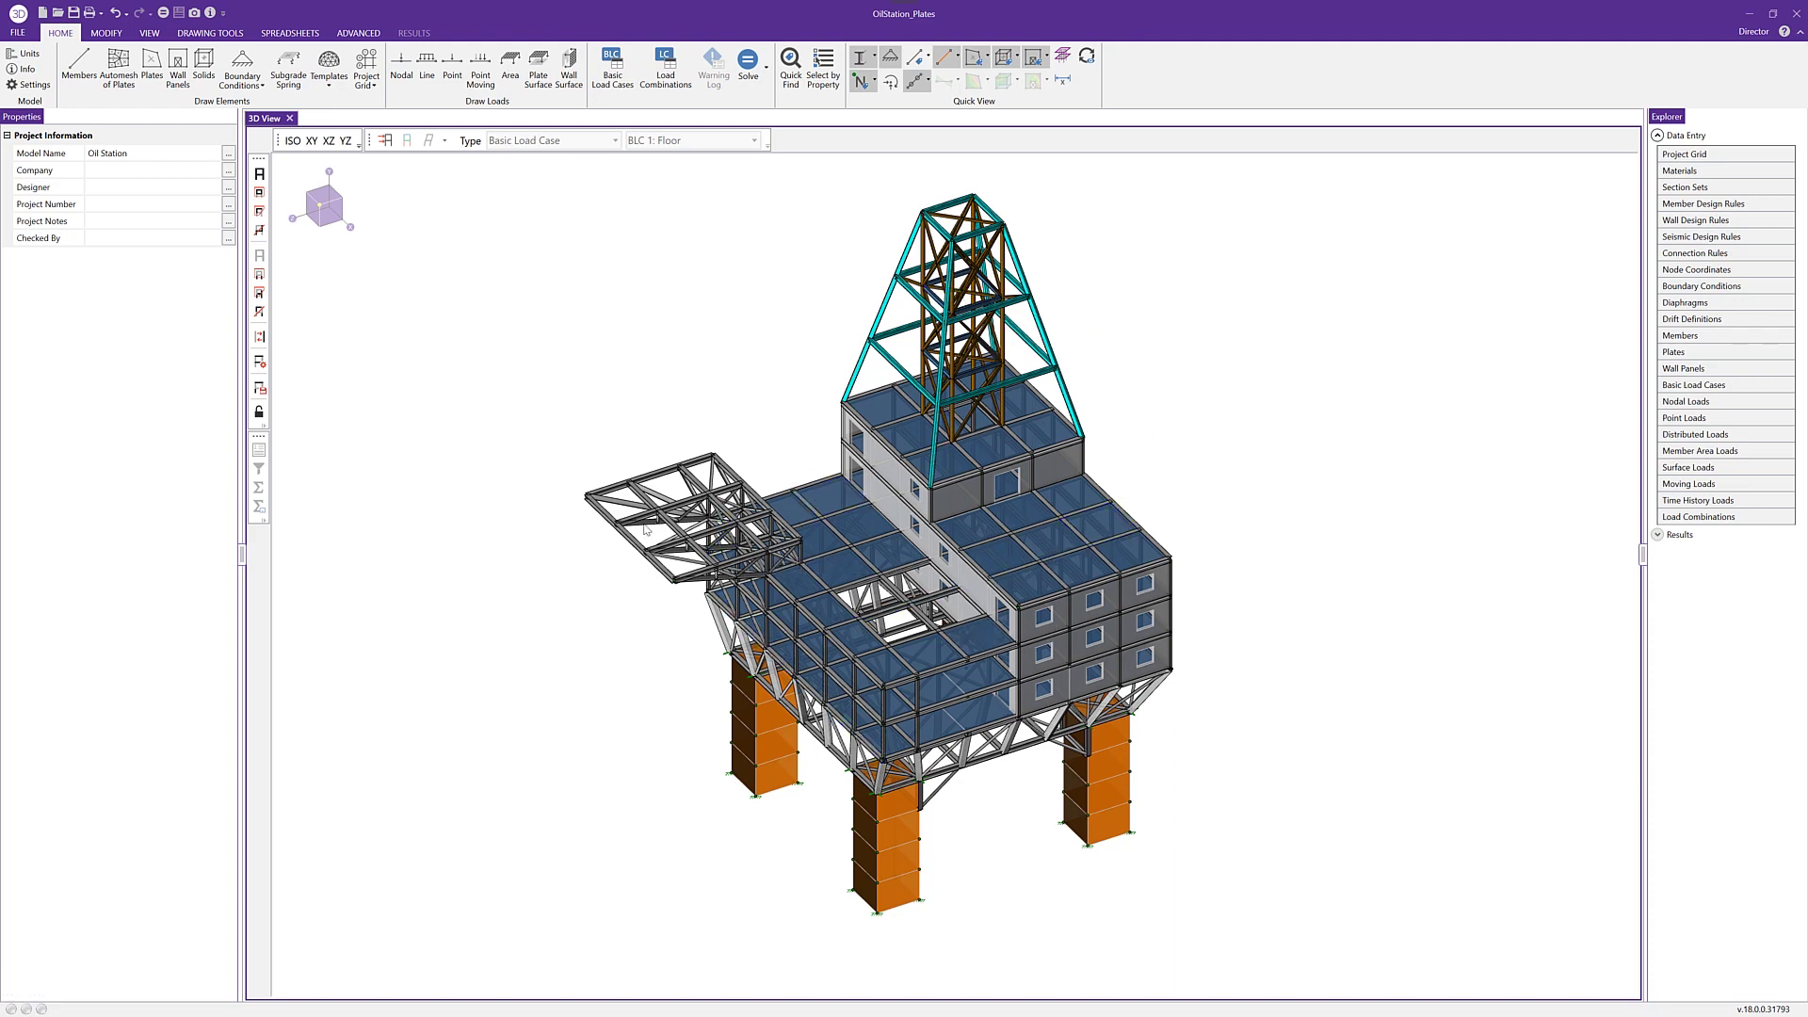
# Step: Switch the platform model from rendered to wireframe display
pyautogui.scroll(5, 686, 517)
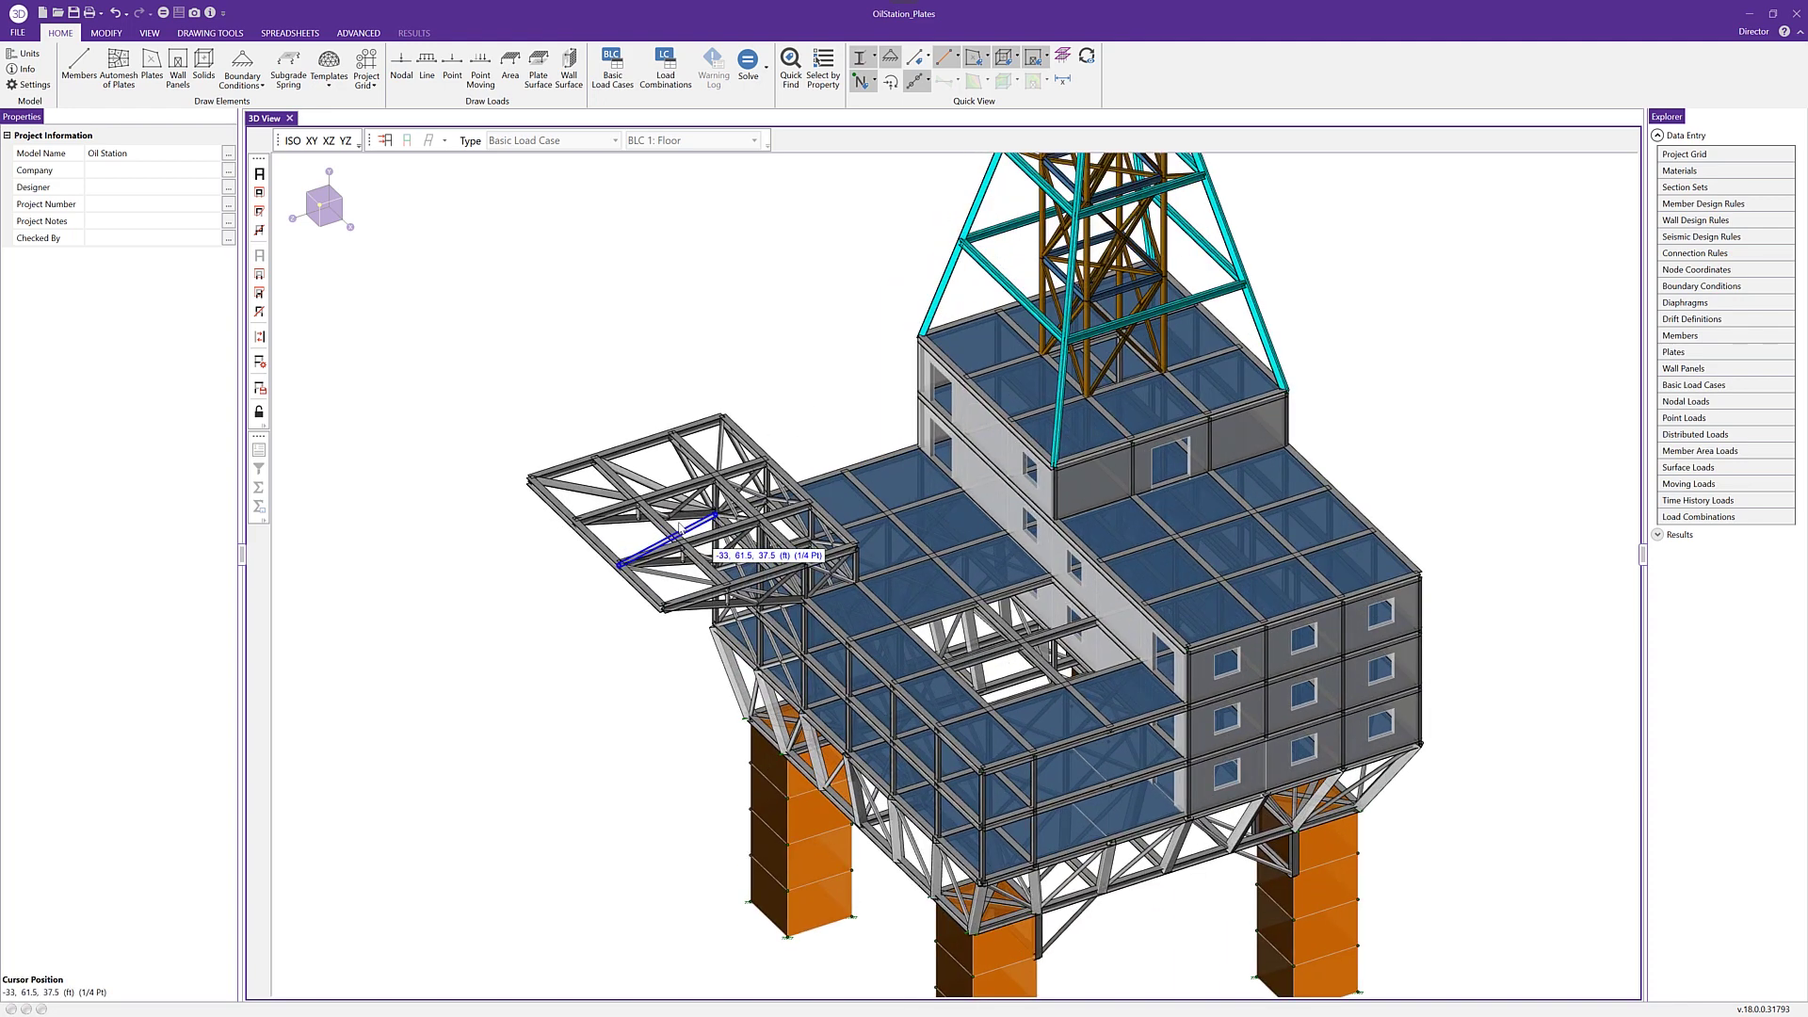
pyautogui.scroll(1, 544, 481)
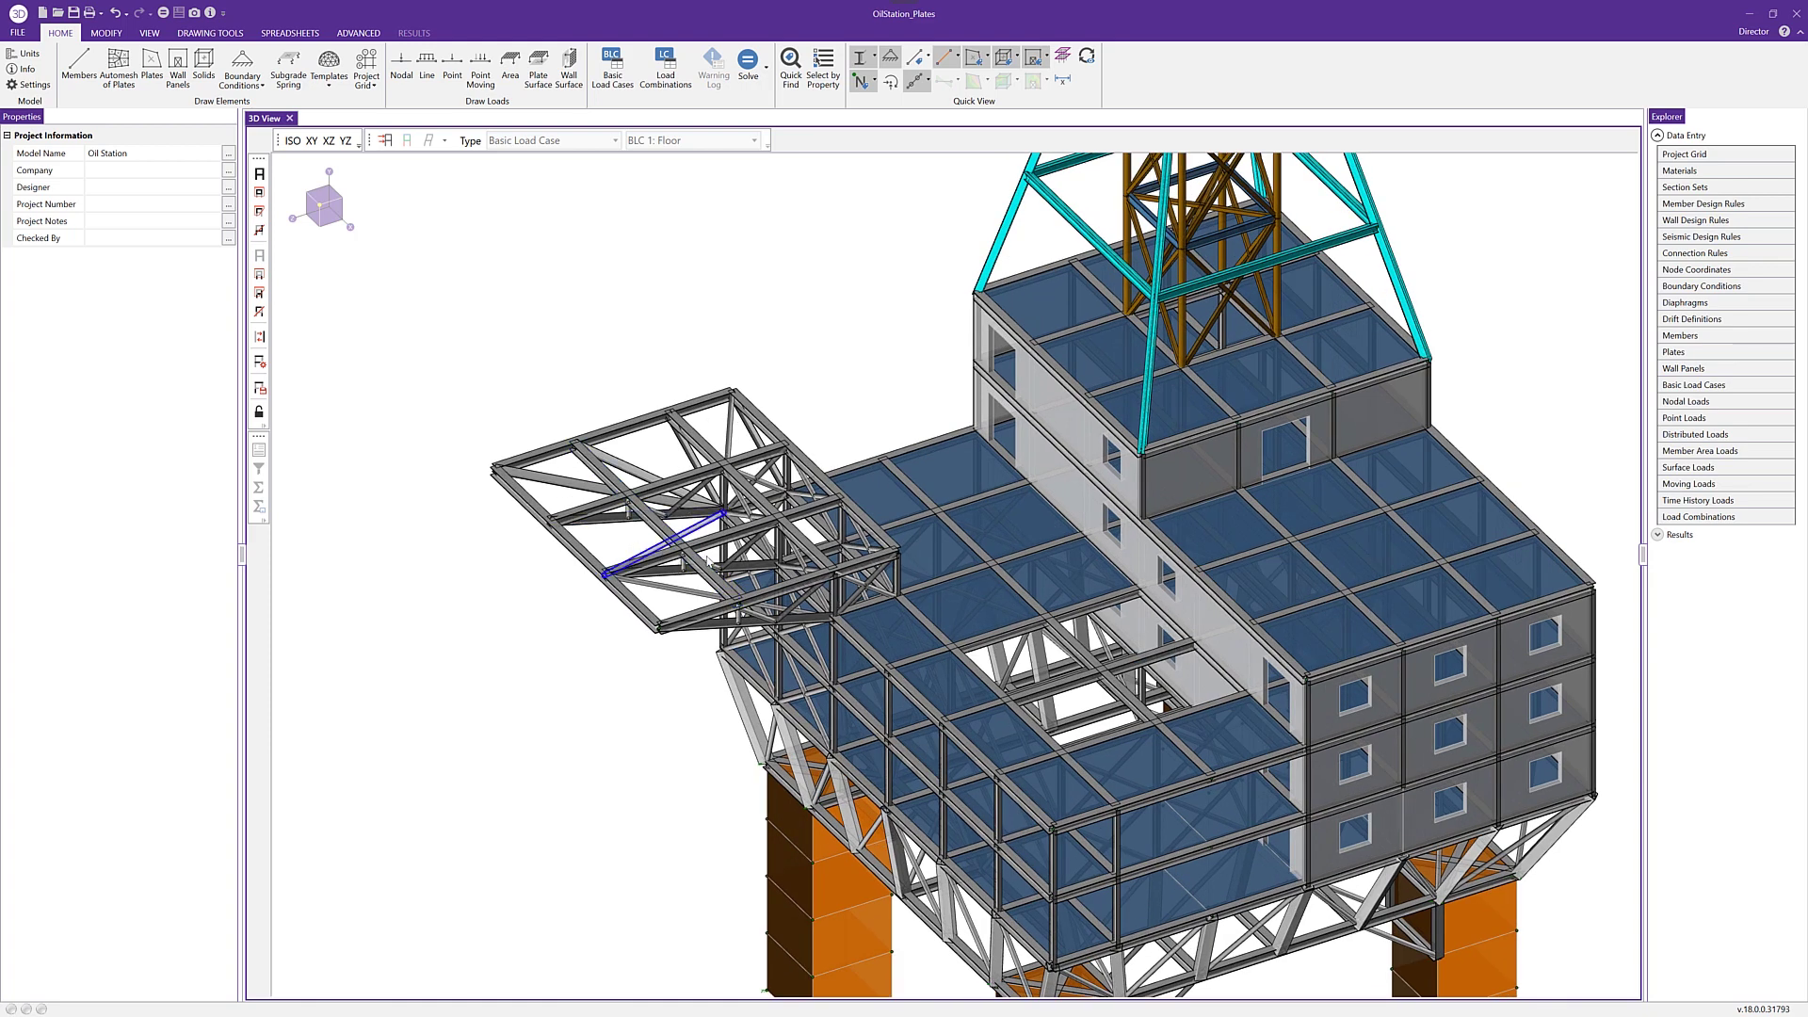
pyautogui.keyDown('shift'); pyautogui.moveTo(704, 553); pyautogui.dragTo(688, 536, button='middle'); pyautogui.keyUp('shift')
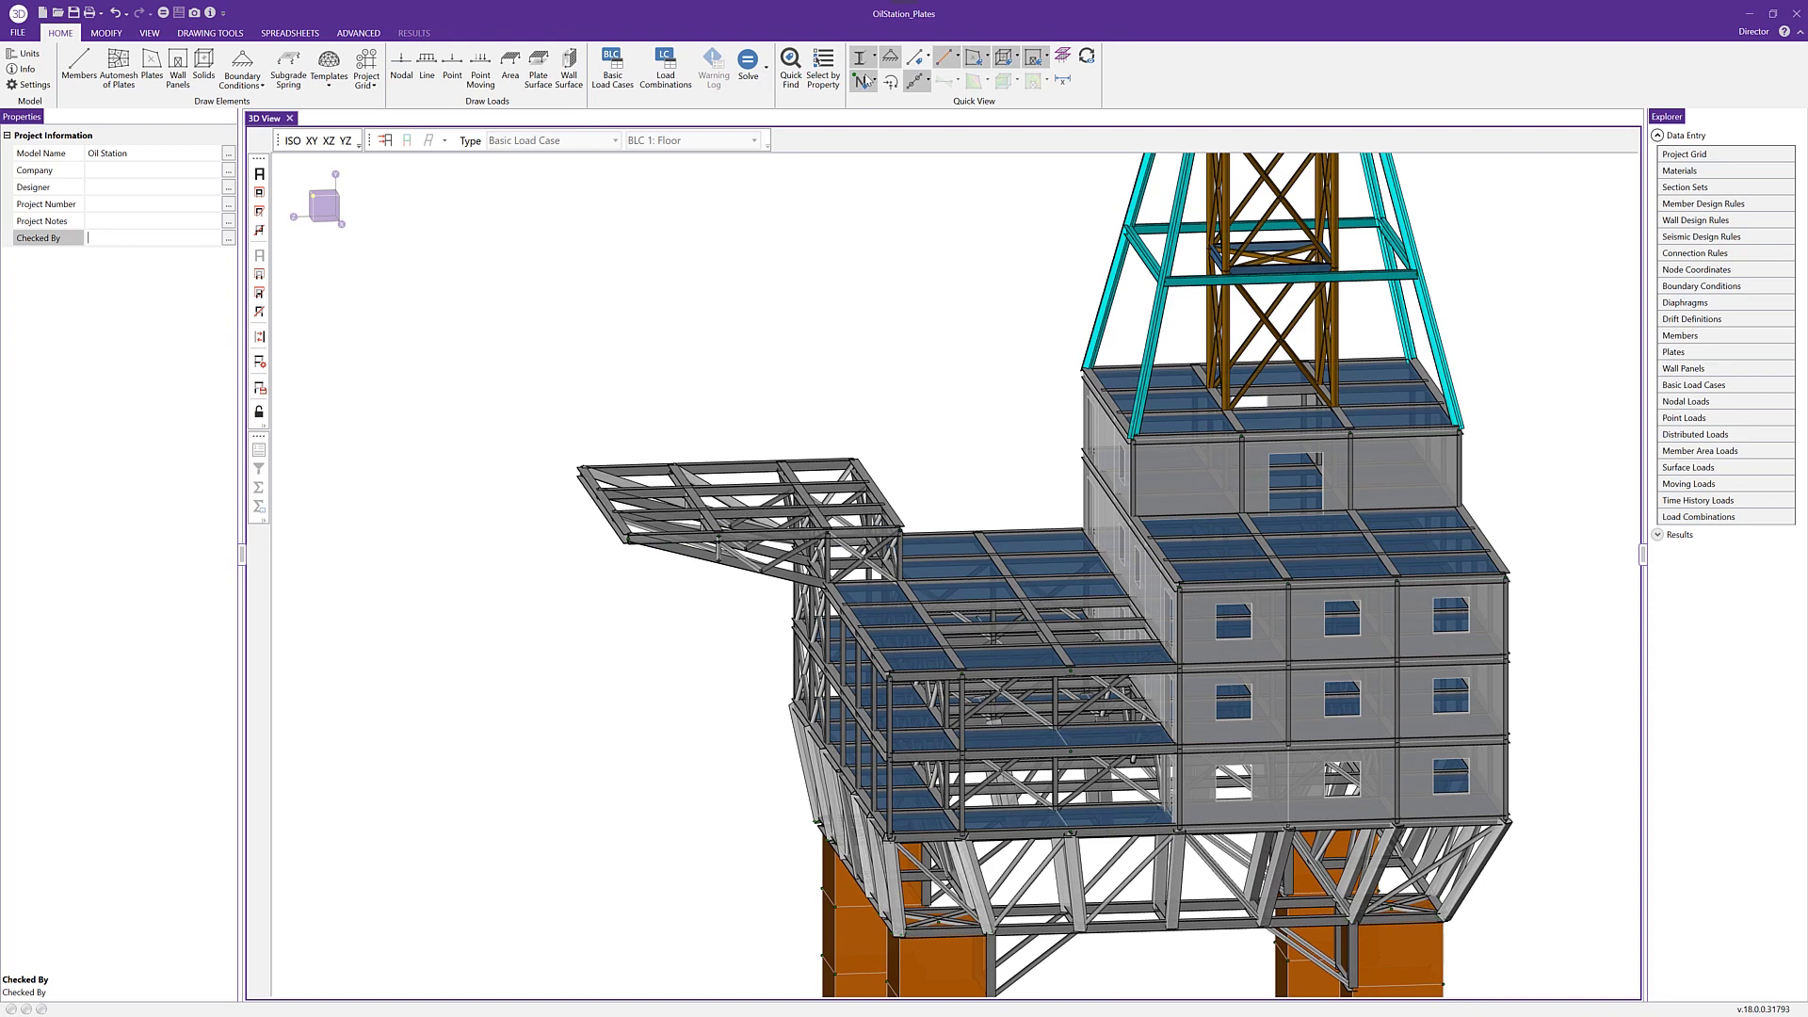
pyautogui.click(860, 59)
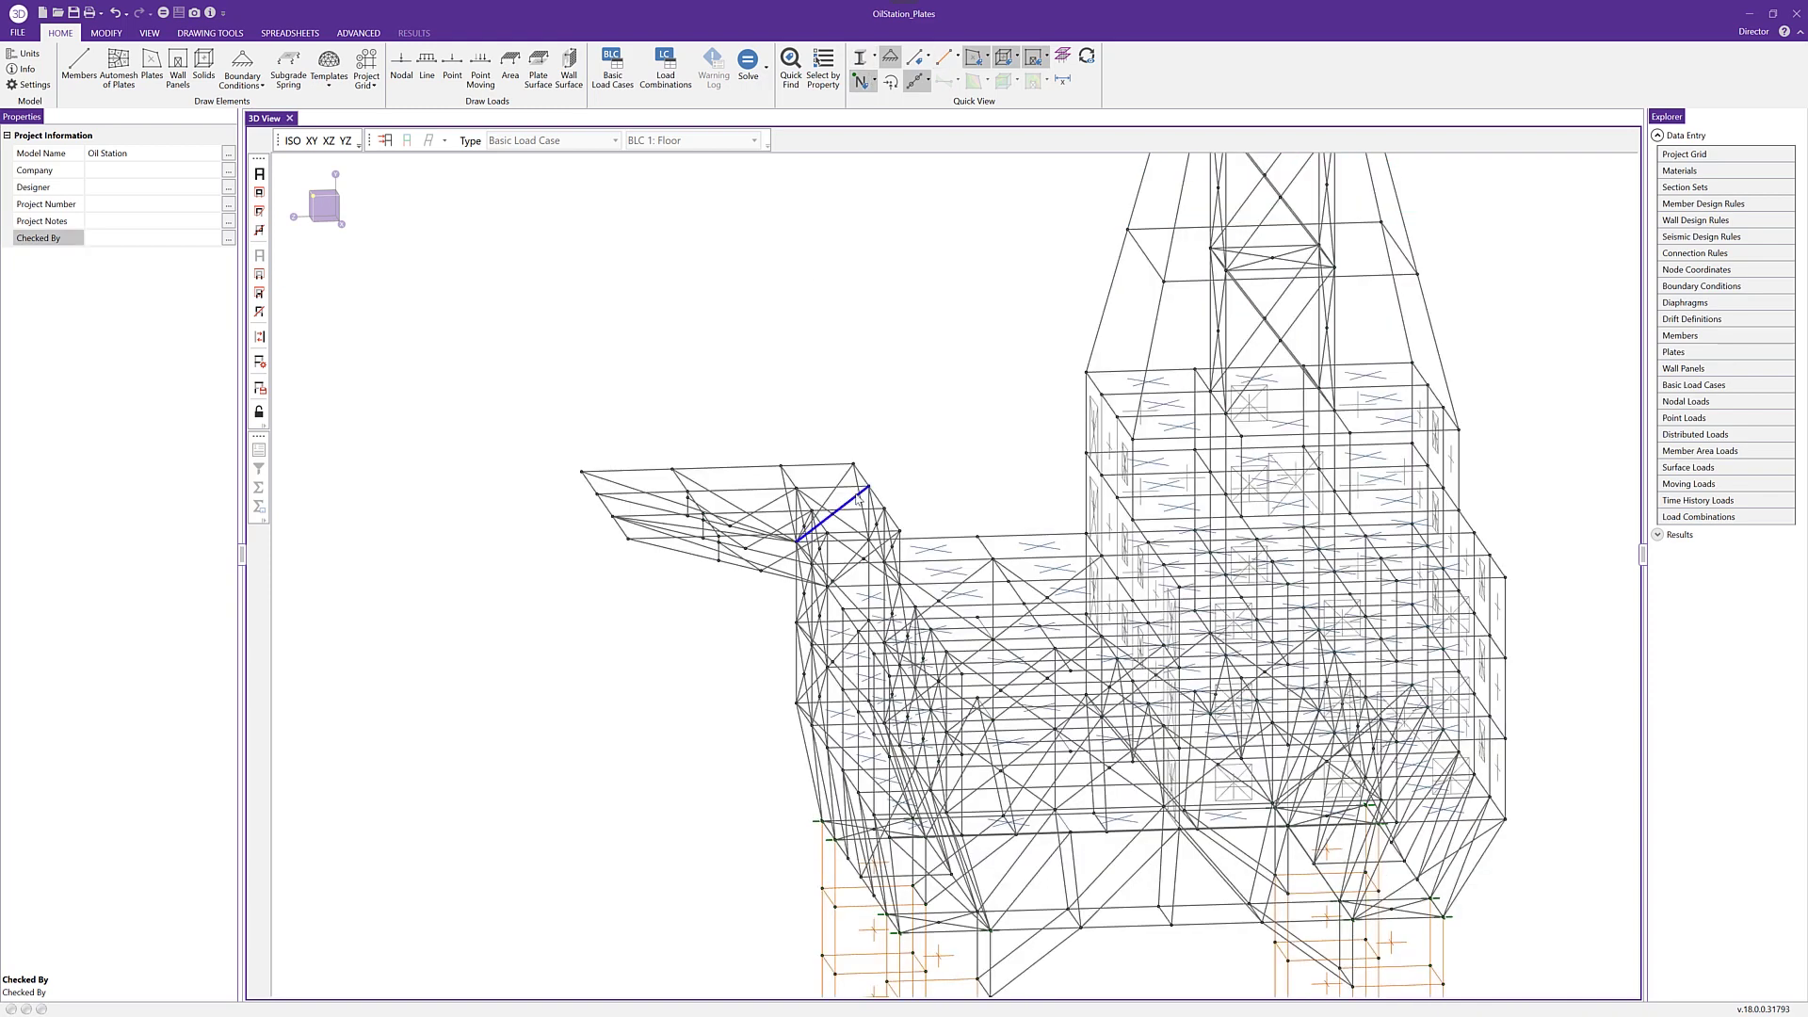
# Step: Isolate the horizontal top framing of the cantilevered deck by selecting it in the YZ elevation and locking the unselected elements, and clear the selection
pyautogui.keyDown('shift'); pyautogui.moveTo(808, 504); pyautogui.dragTo(400, 168, button='middle'); pyautogui.keyUp('shift')
pyautogui.click(345, 142)
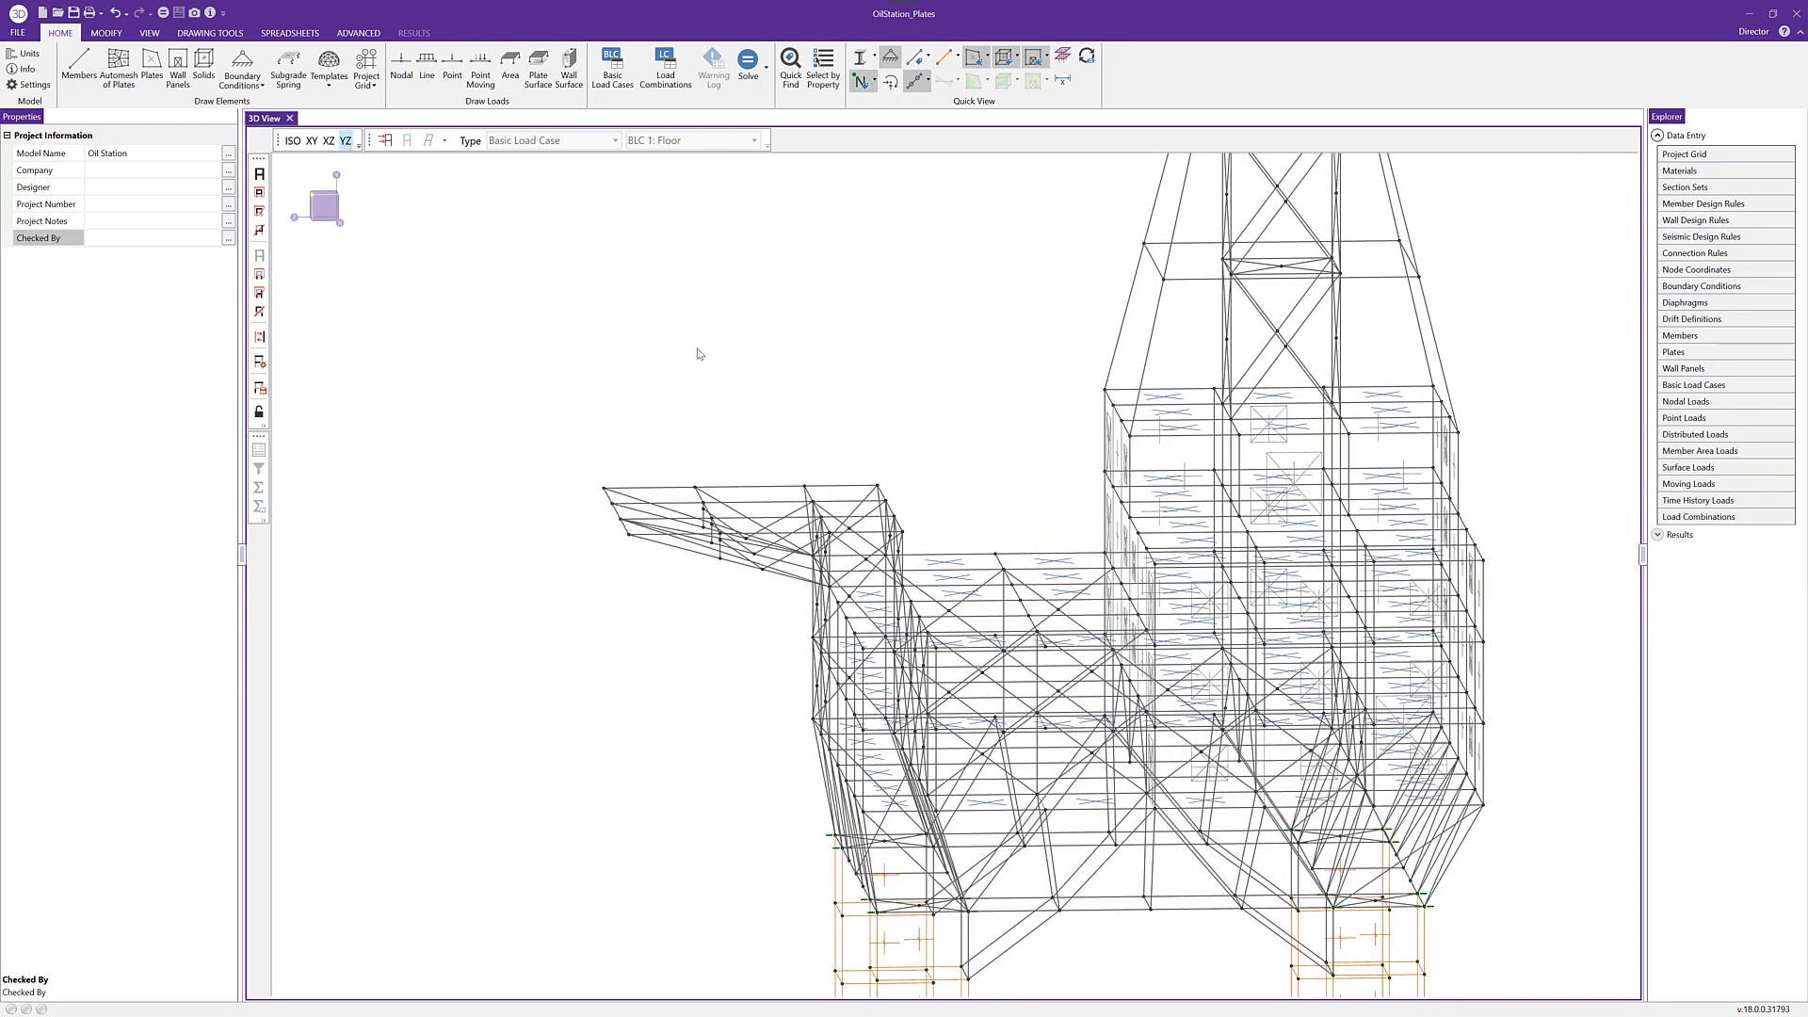
pyautogui.moveTo(604, 515); pyautogui.dragTo(934, 552)
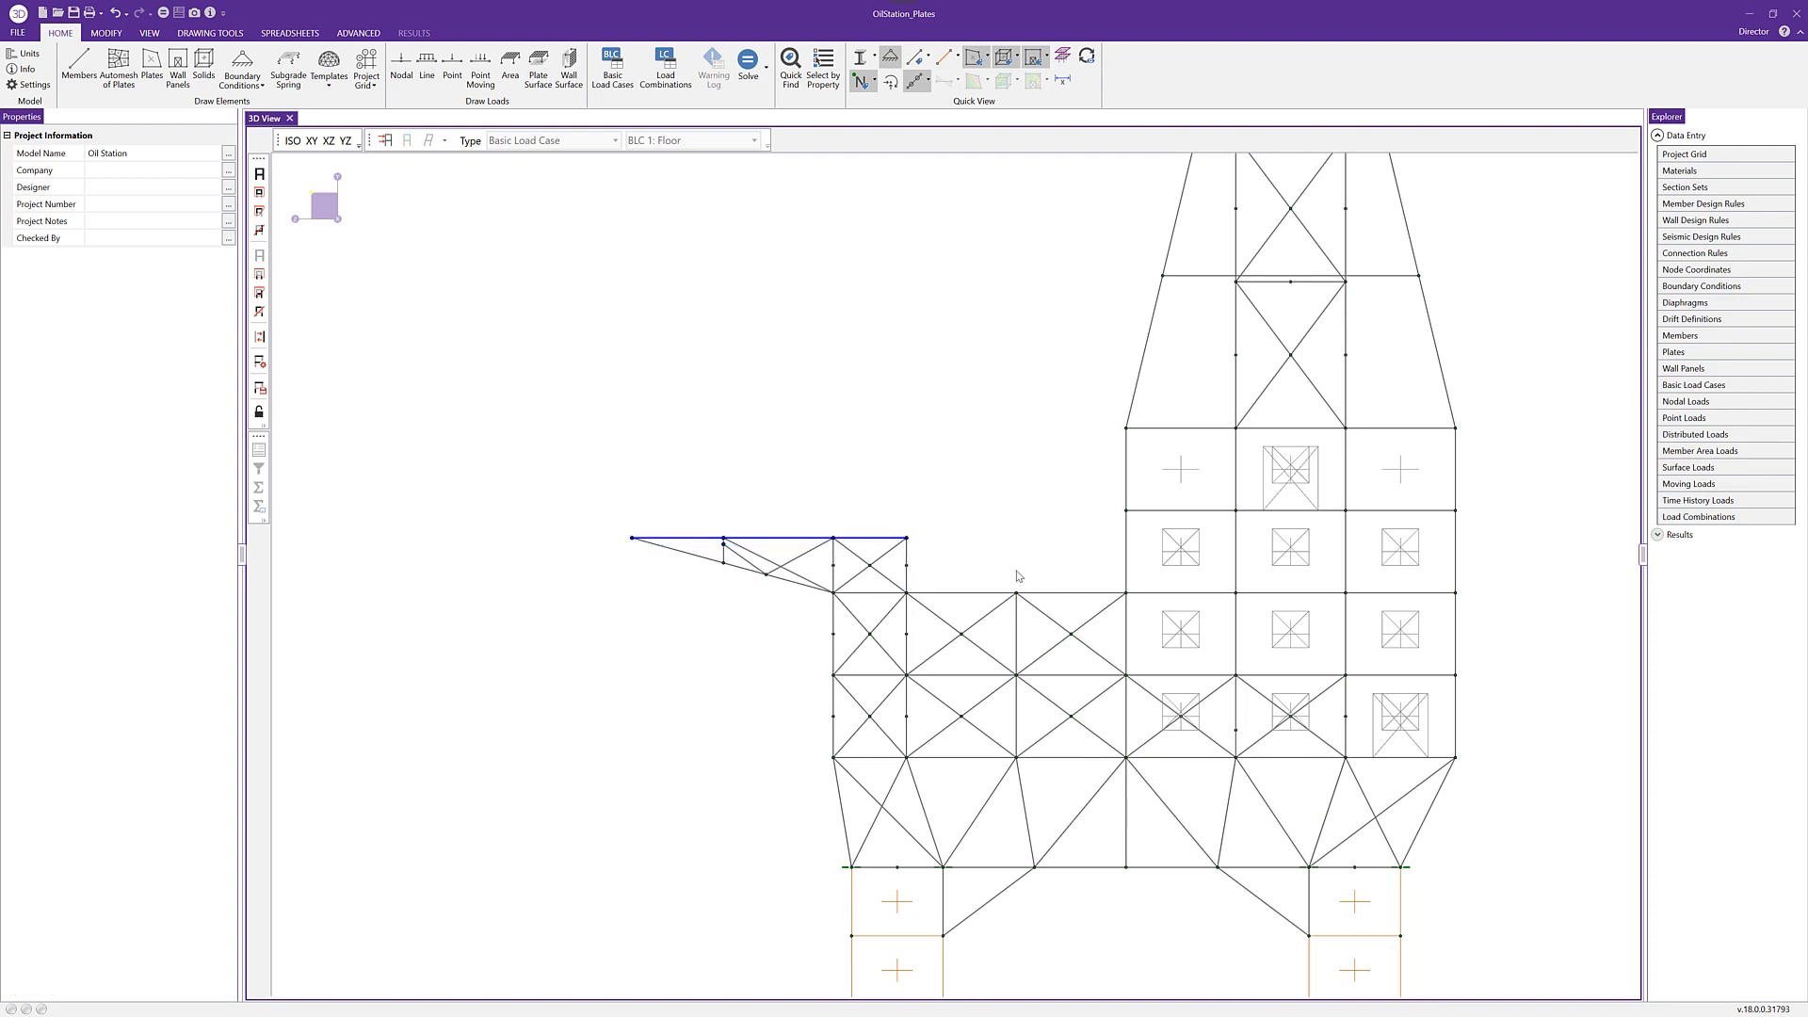
pyautogui.click(259, 411)
pyautogui.hotkey('ctrl', 'i')
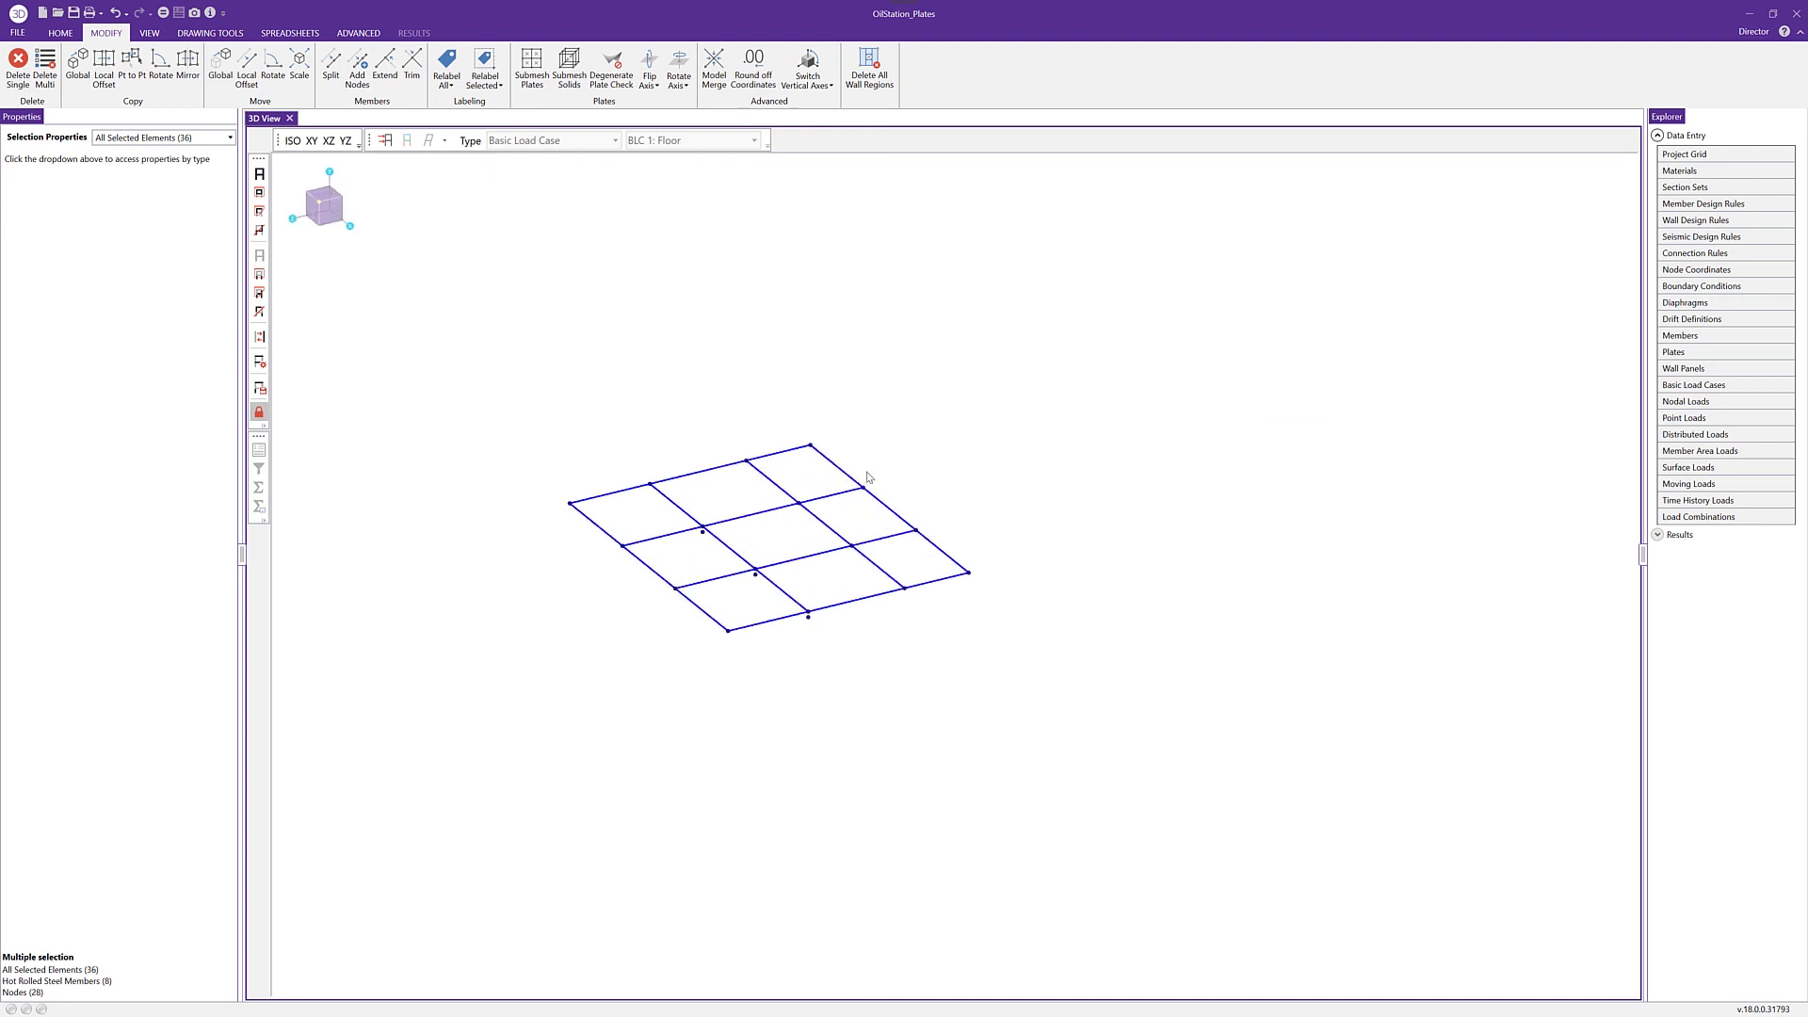
pyautogui.scroll(2, 685, 515)
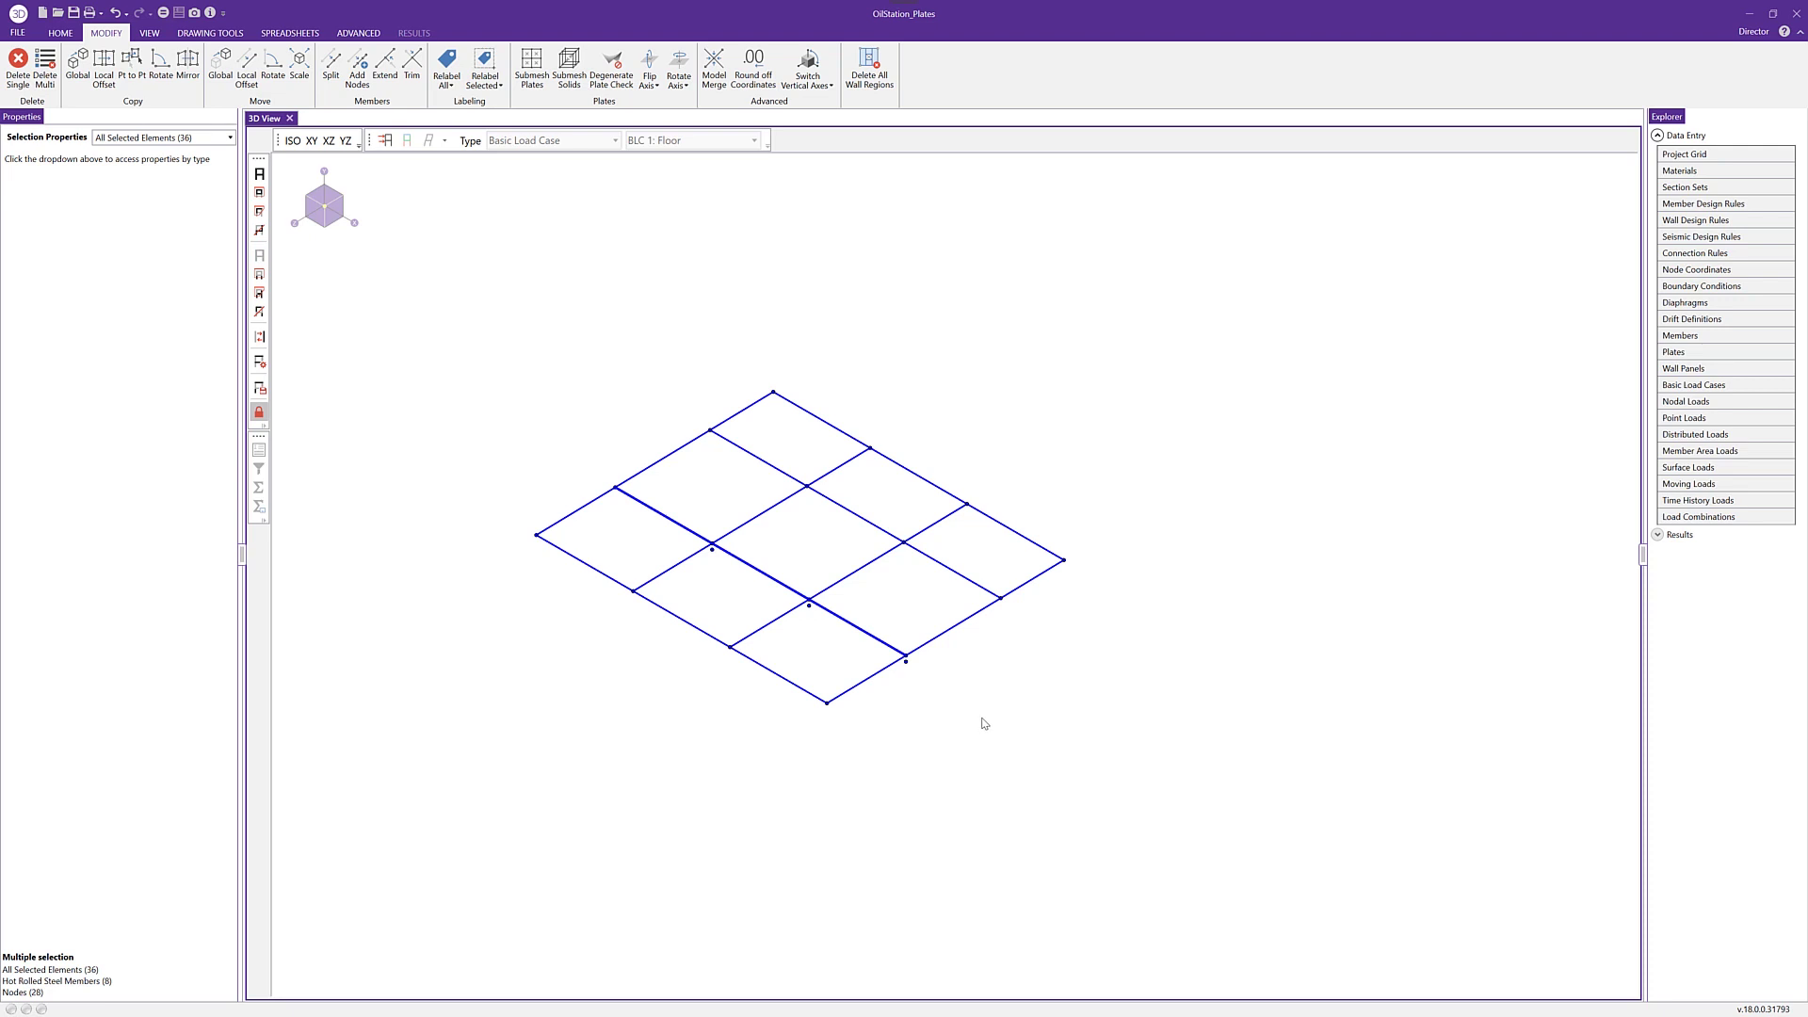
pyautogui.click(951, 721)
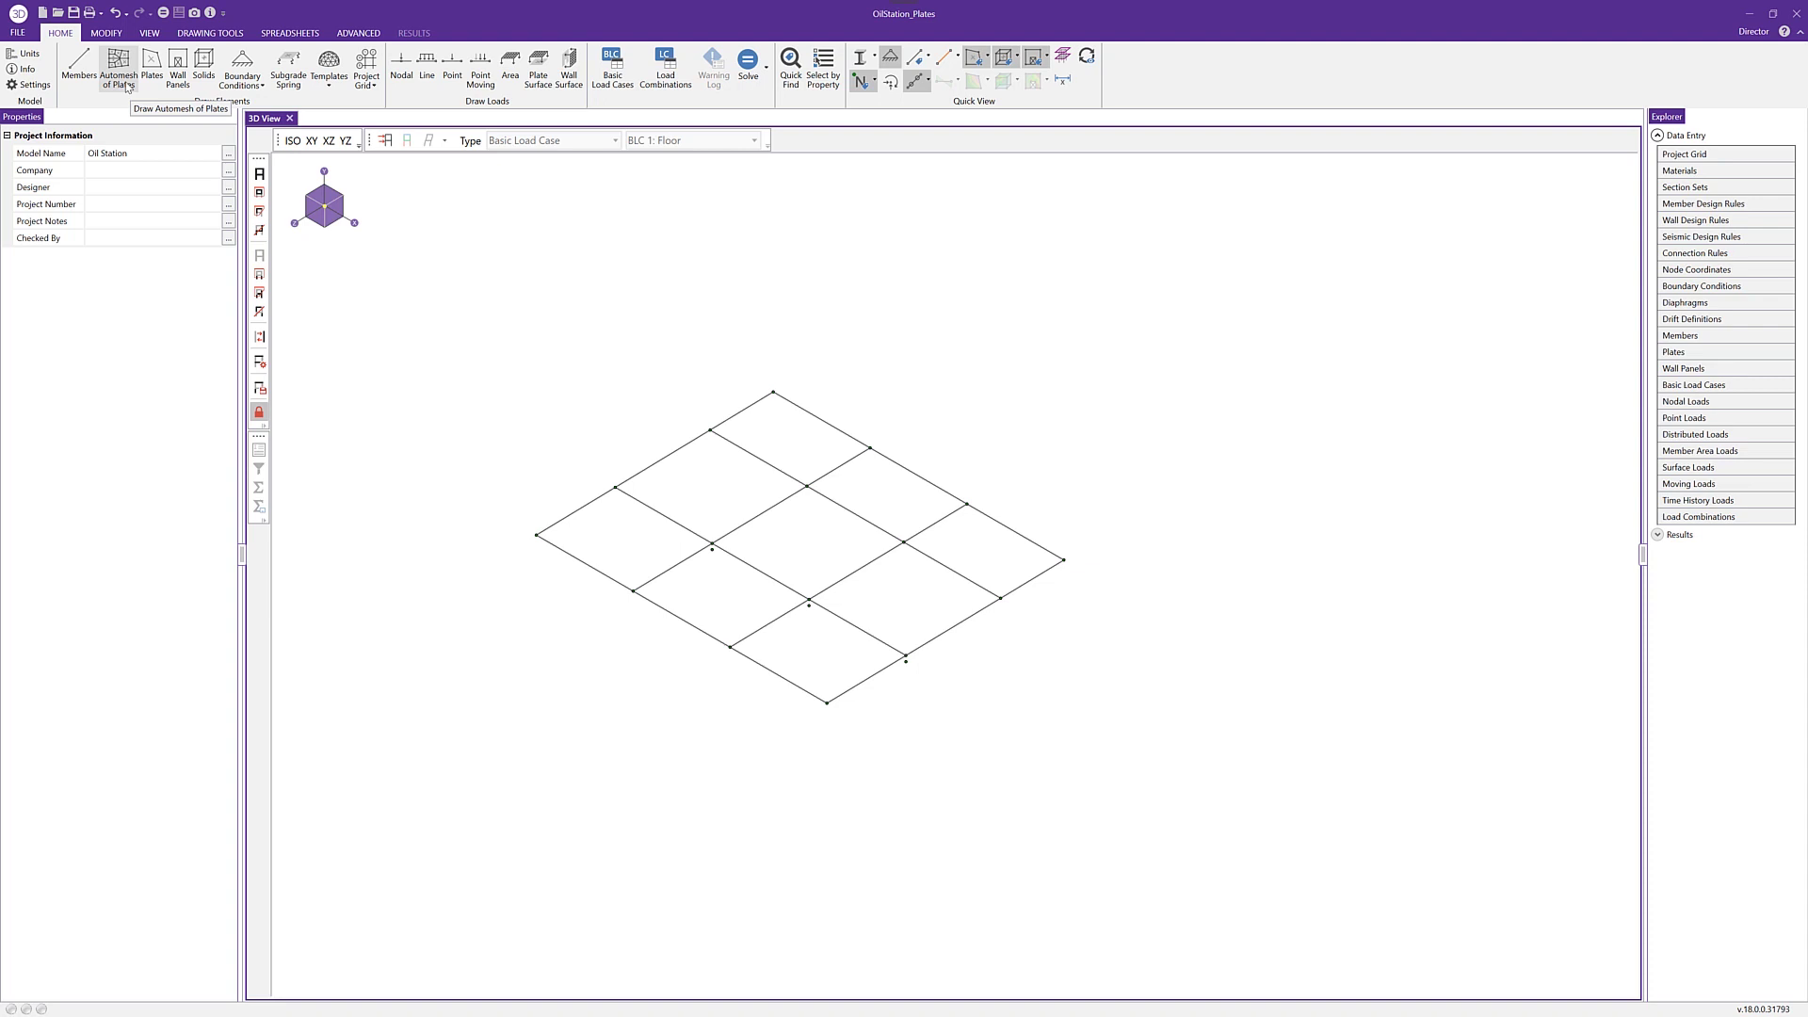
# Step: Set up the AutoMesh plate tool with a 3 in thickness and auto submeshing at a 1 ft maximum plate edge
pyautogui.click(128, 86)
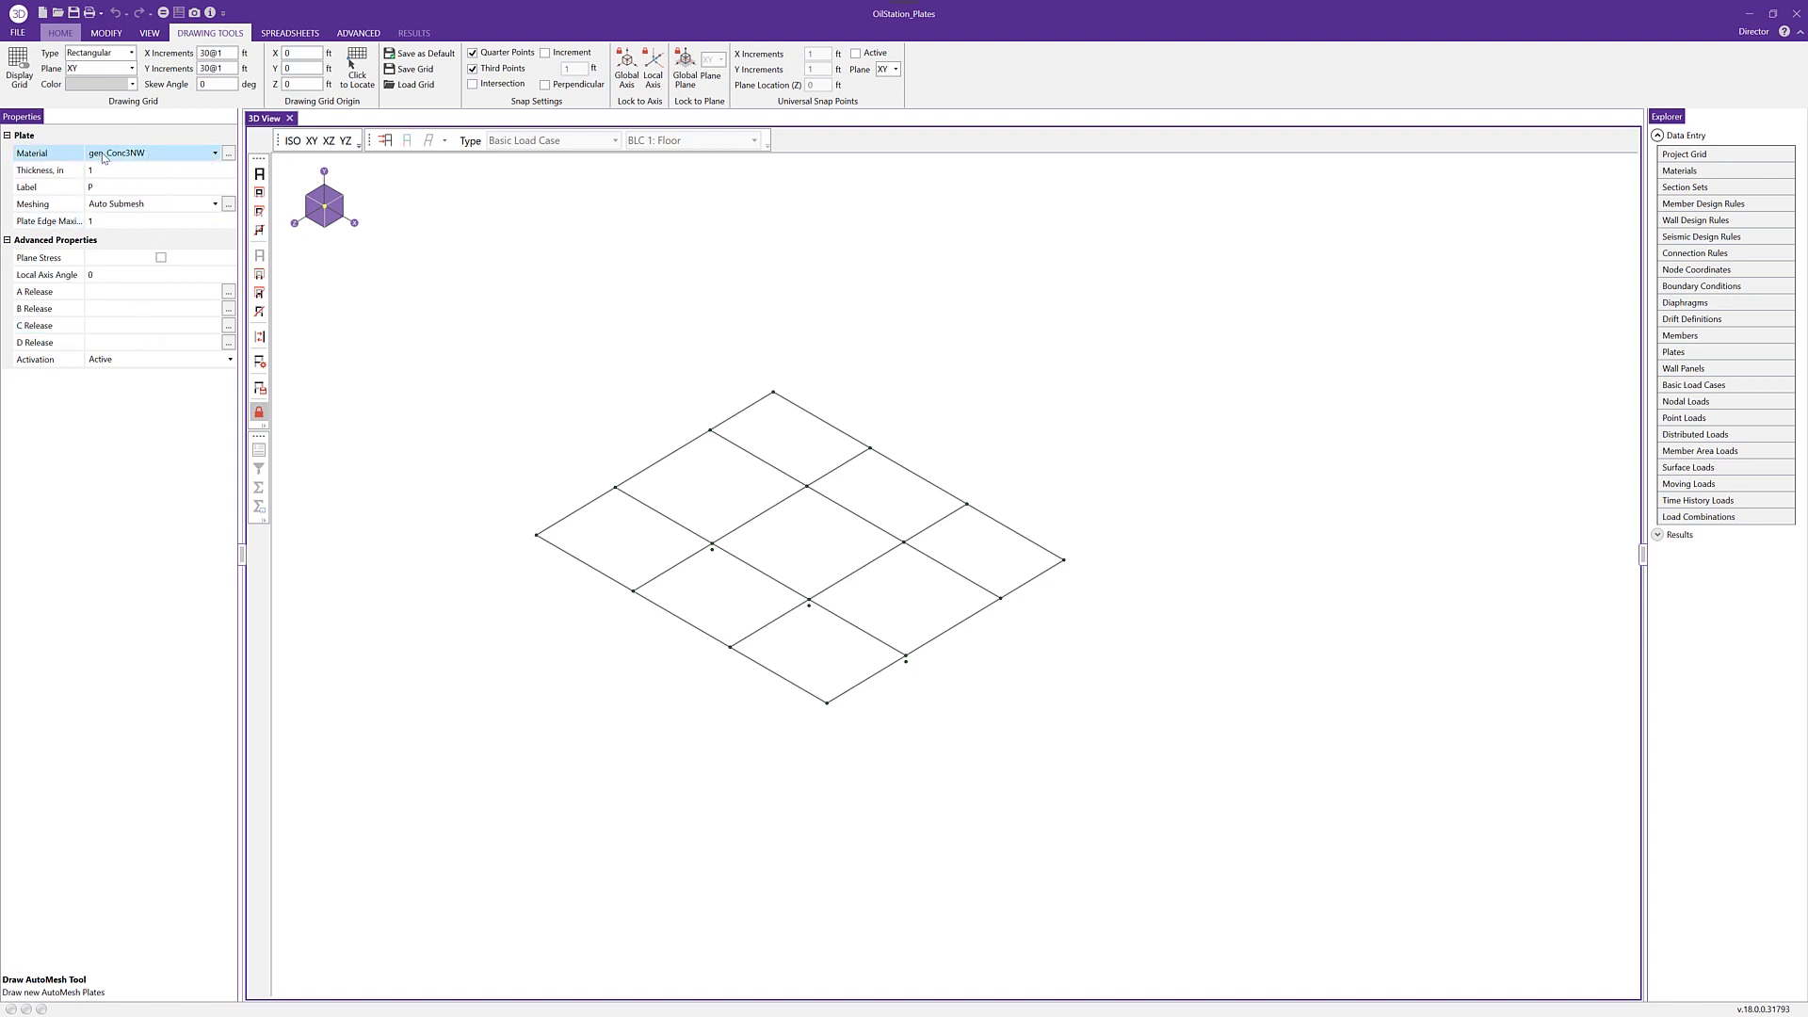
pyautogui.click(145, 173)
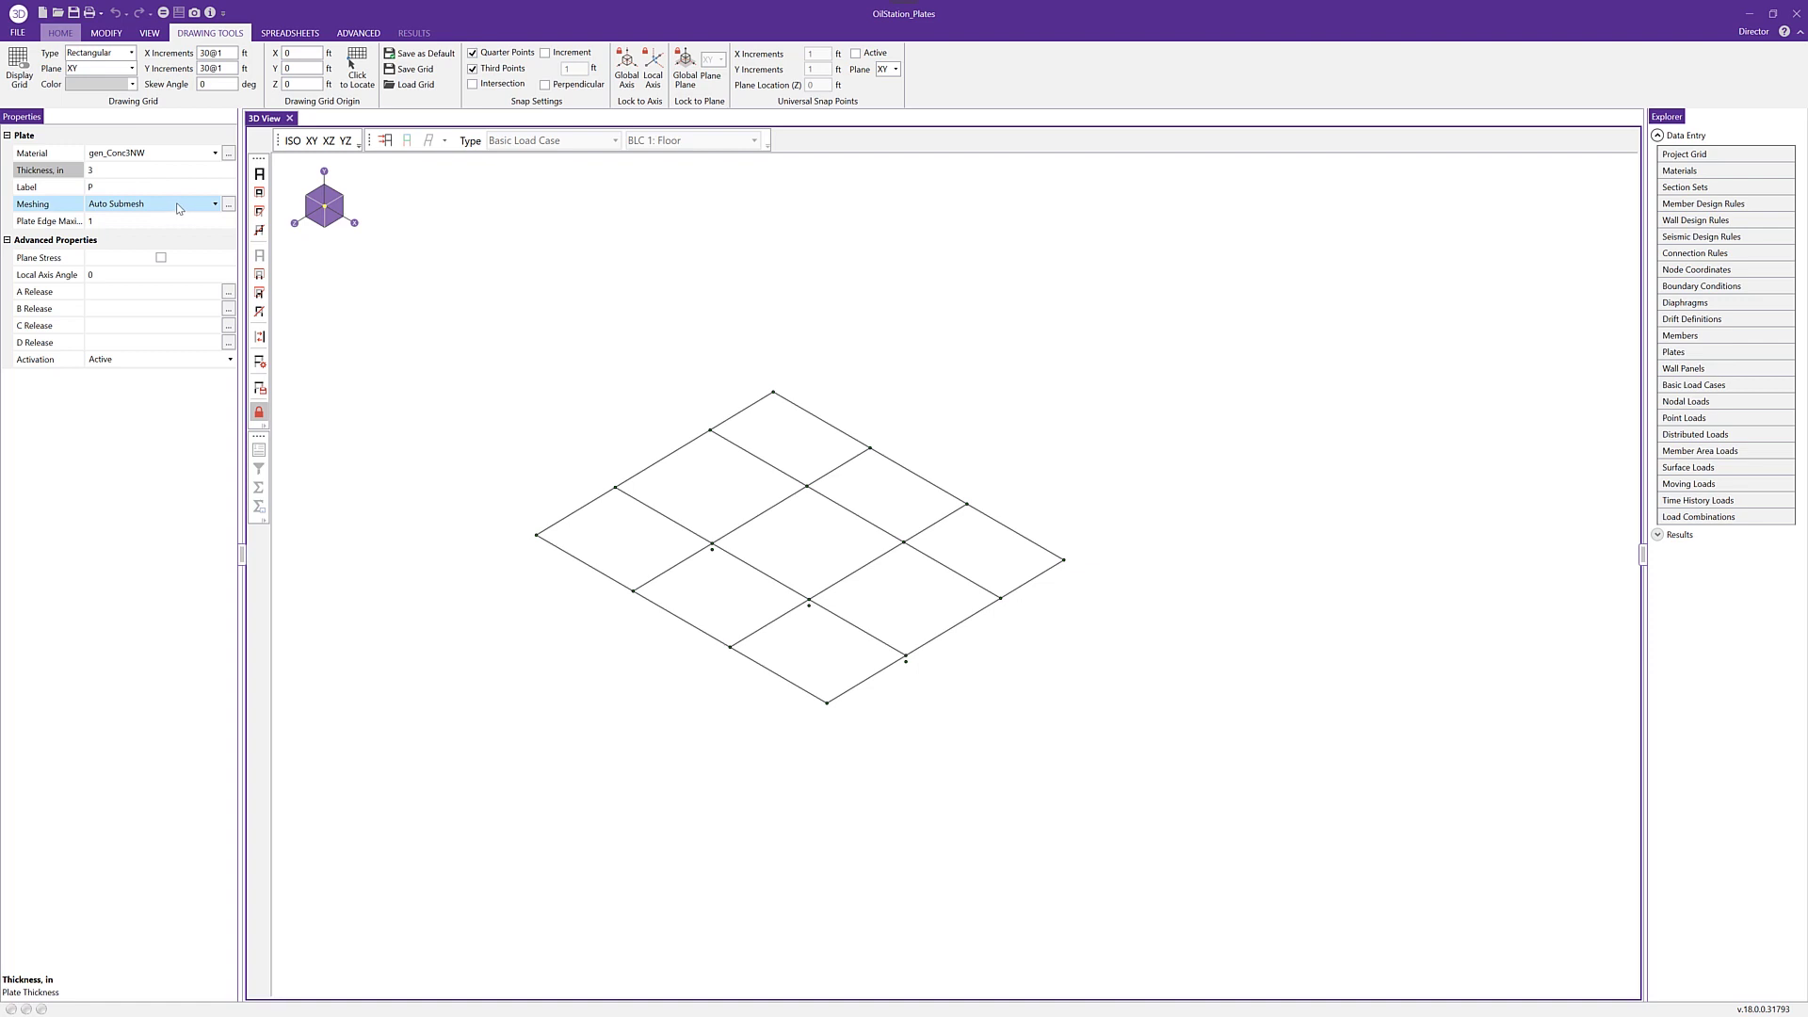
pyautogui.click(229, 205)
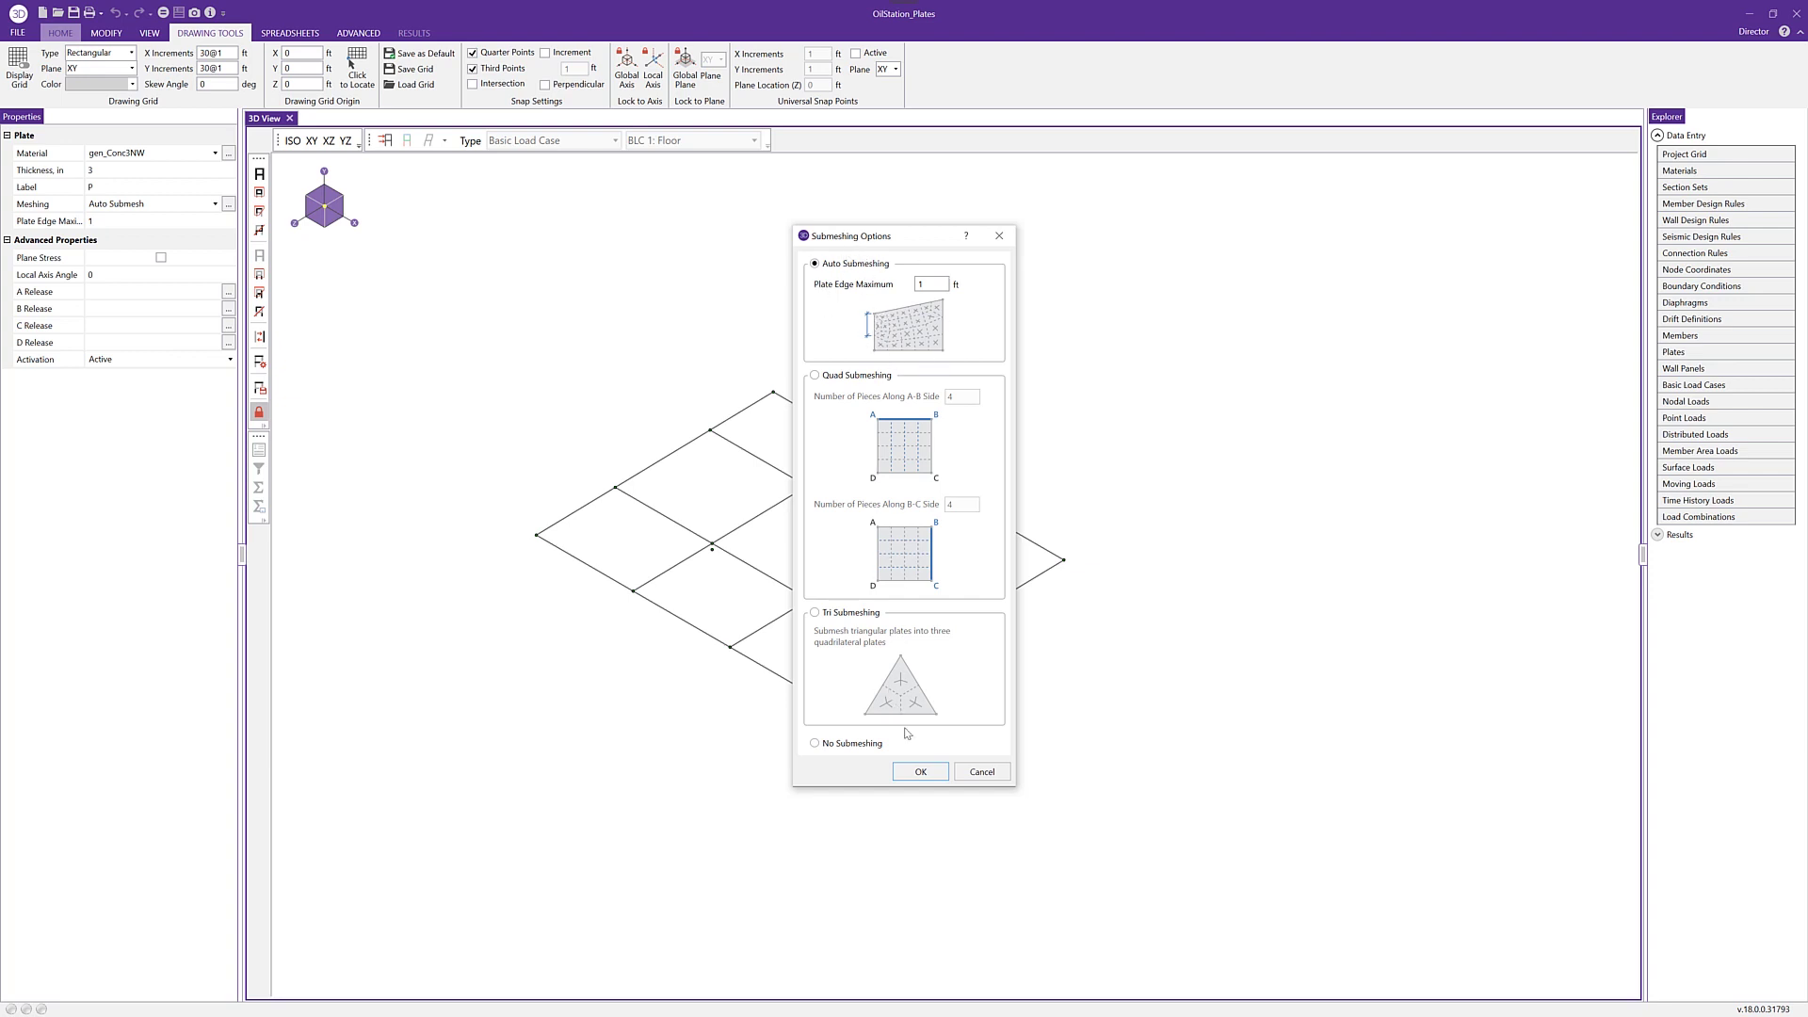
pyautogui.click(919, 773)
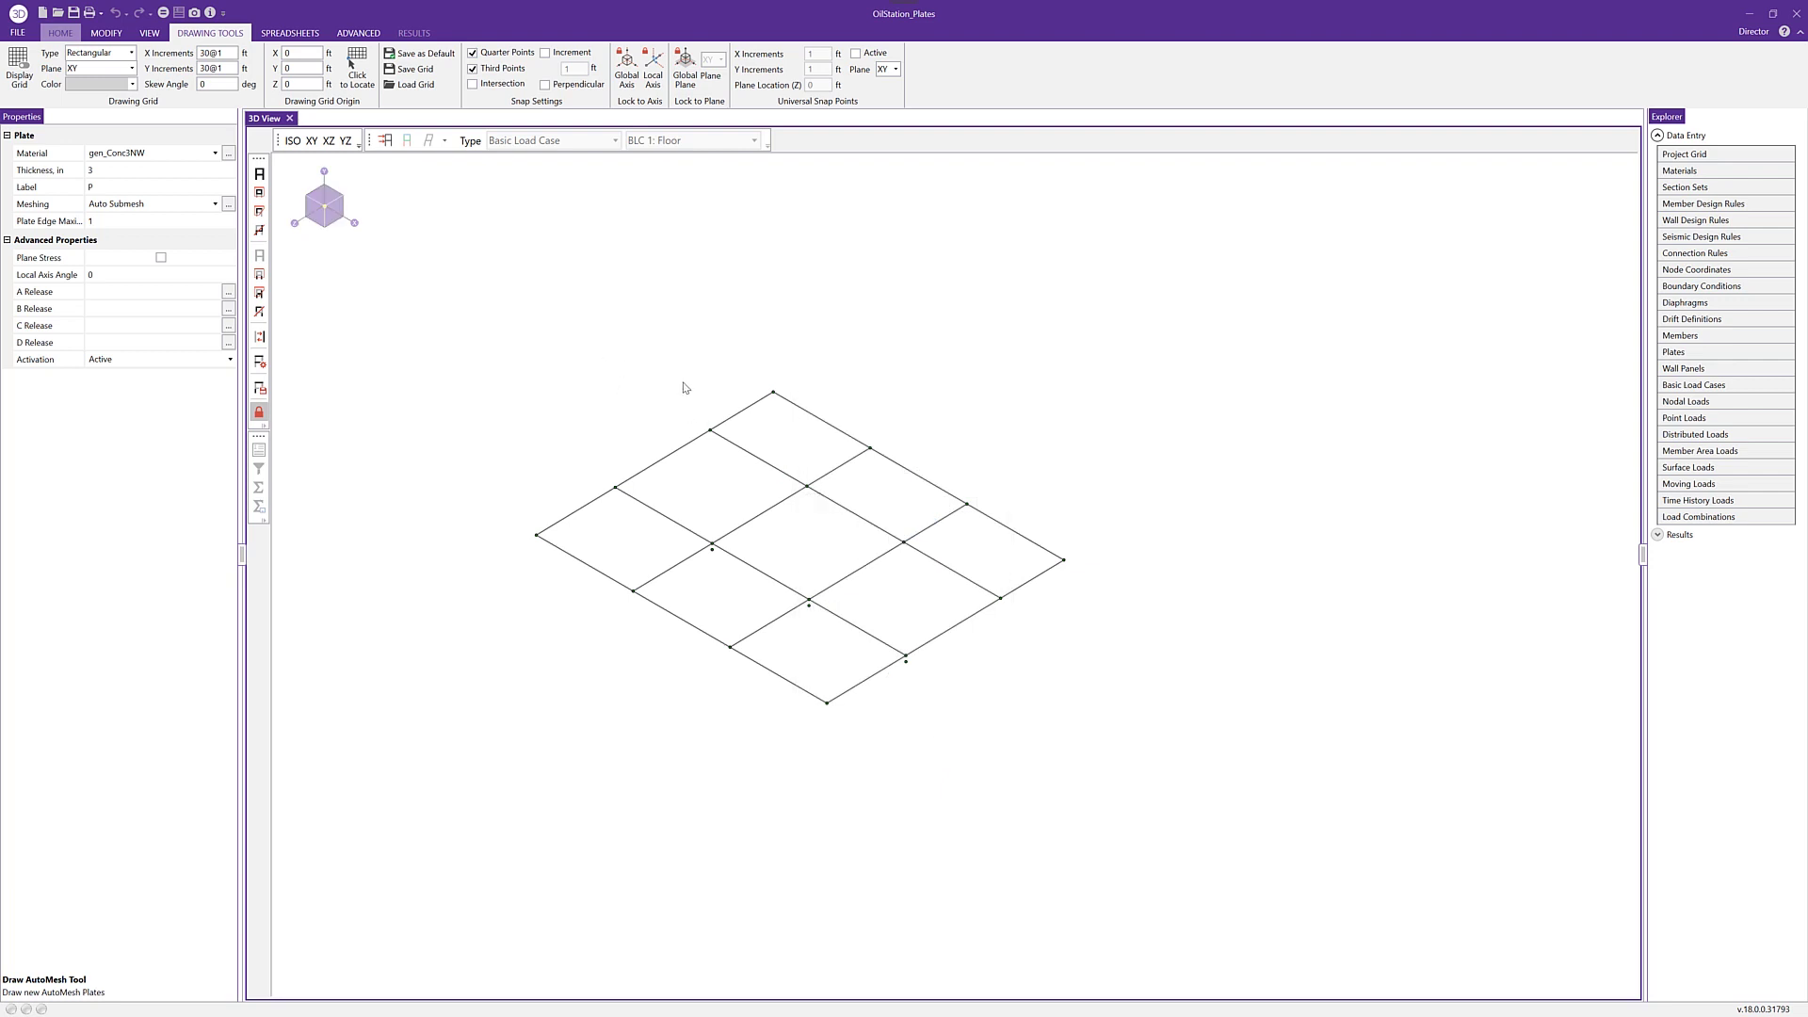
# Step: Draw the automeshed plate across the four outer corners of the isolated deck framing and exit the drawing tool
pyautogui.click(773, 393)
pyautogui.click(537, 535)
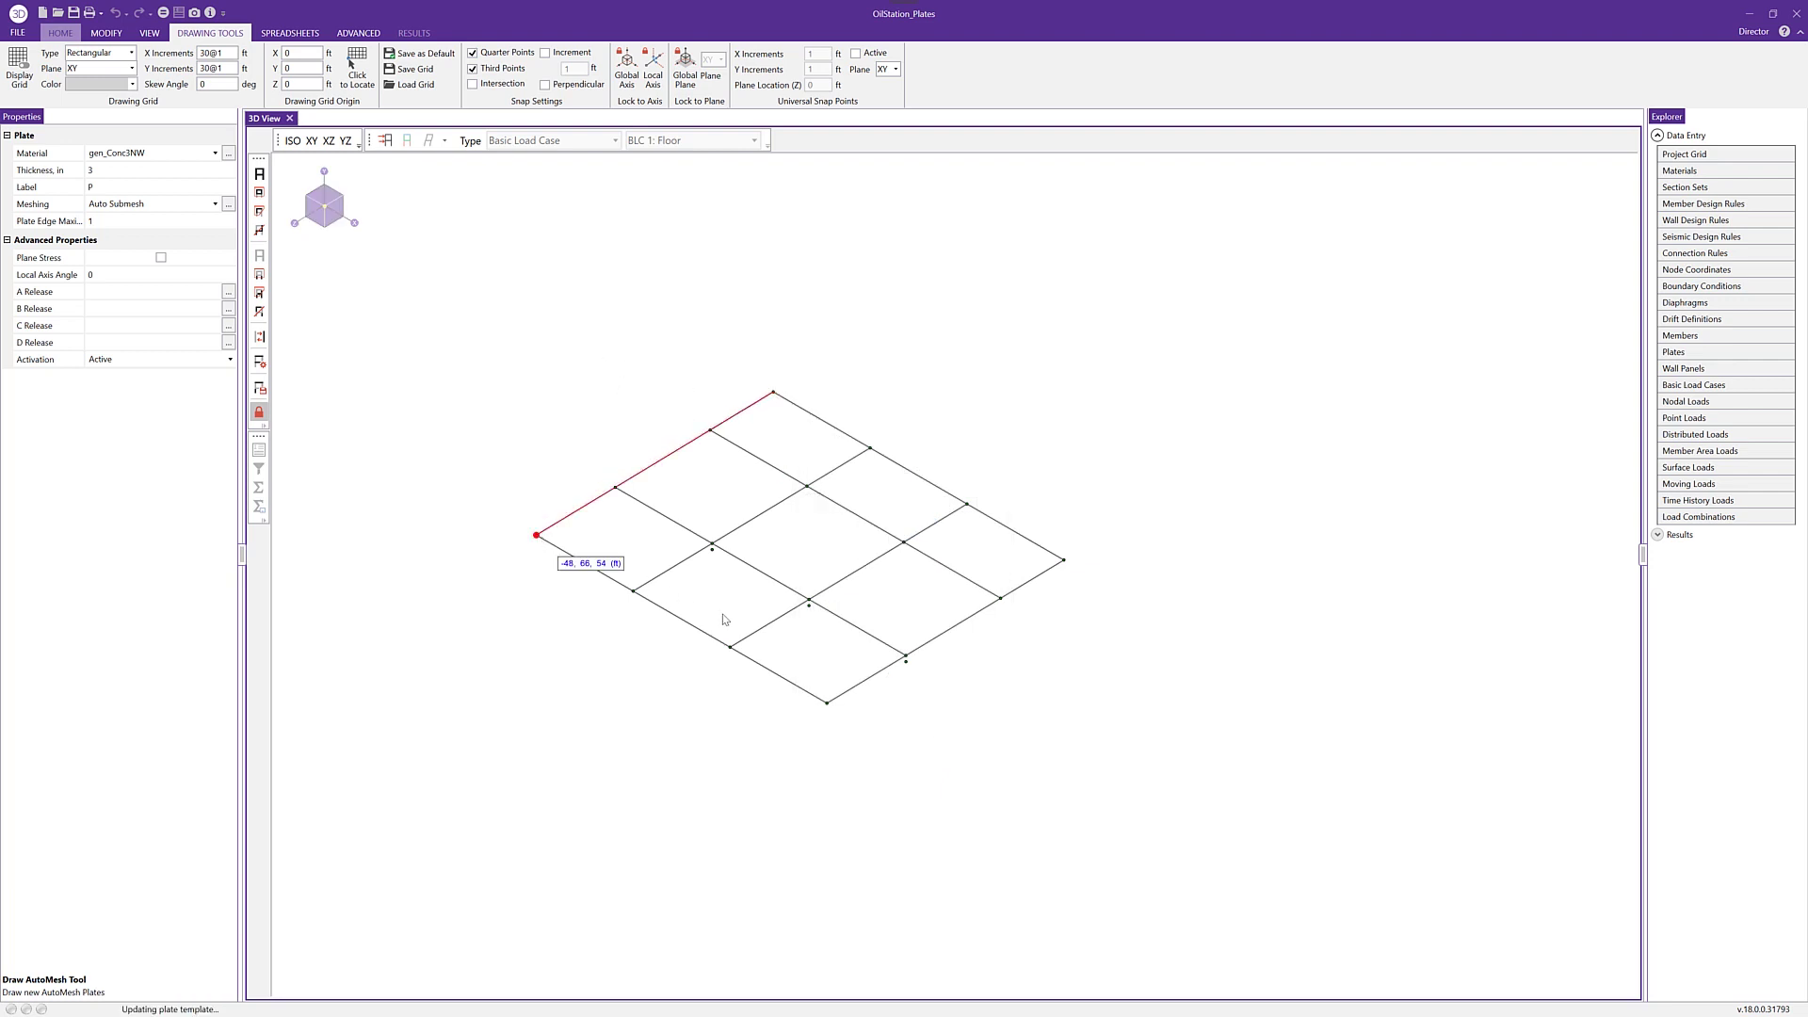
pyautogui.click(827, 703)
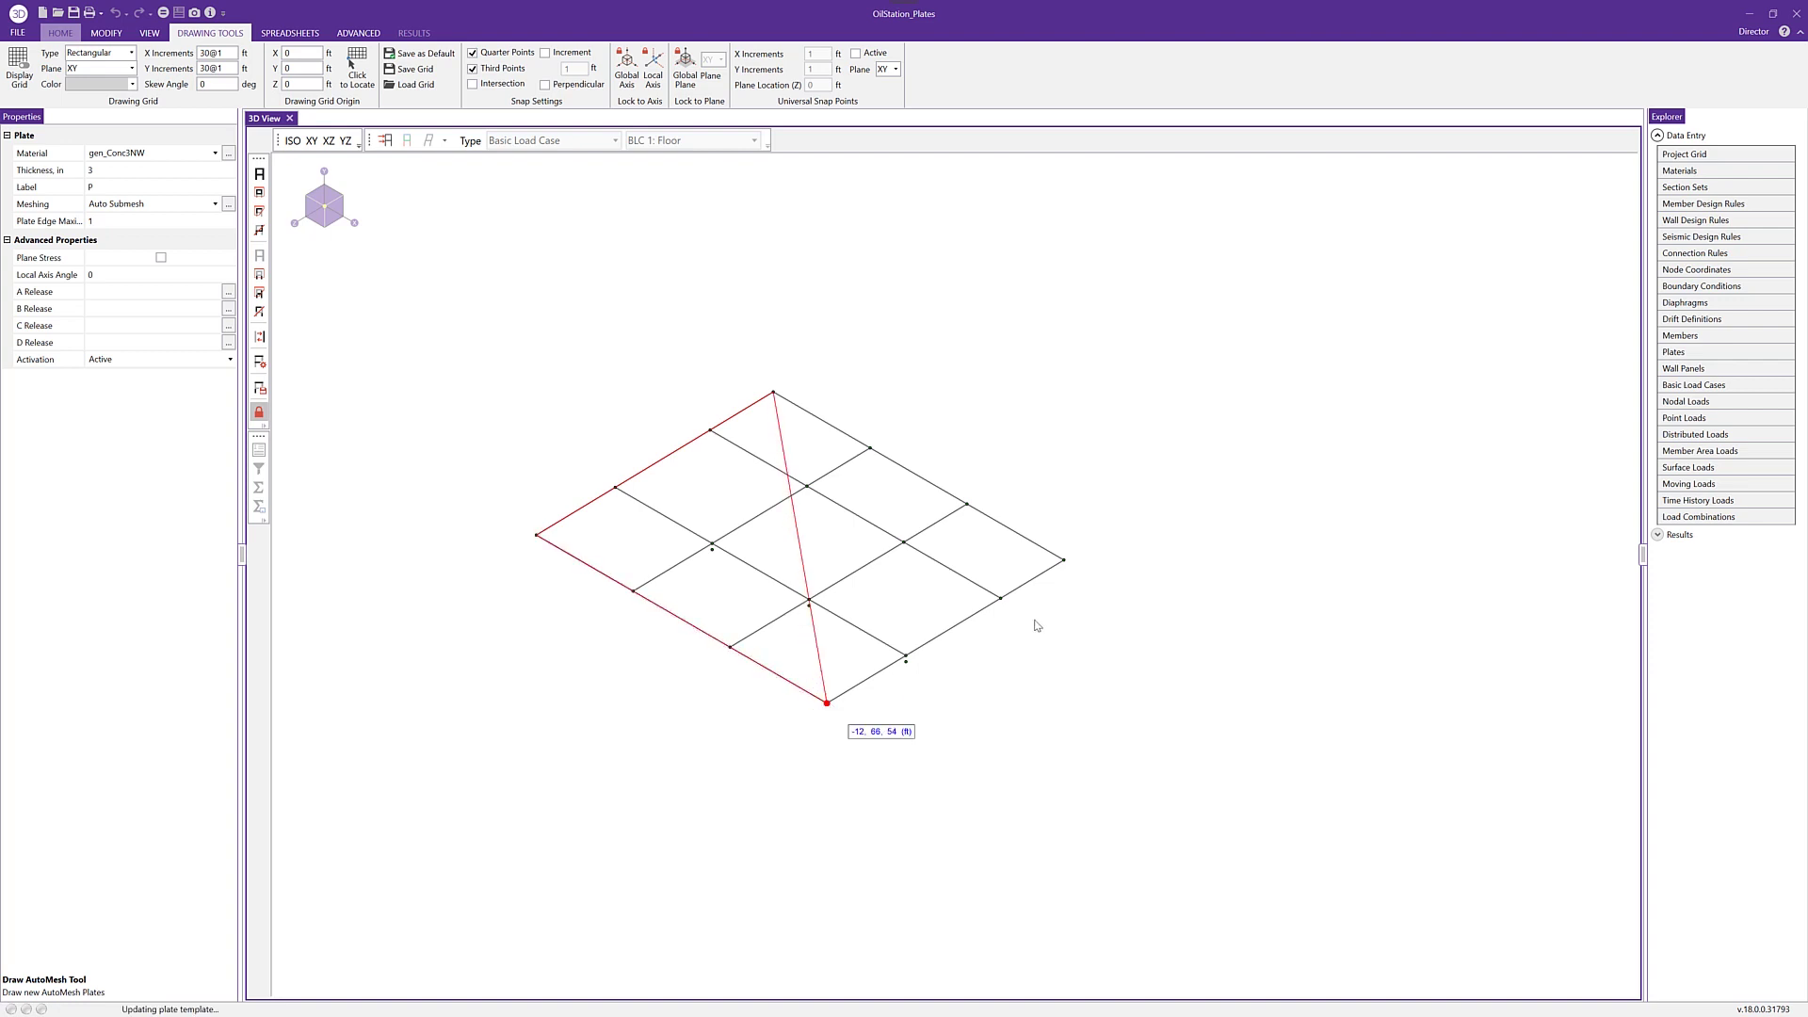
pyautogui.click(1064, 560)
pyautogui.click(774, 393)
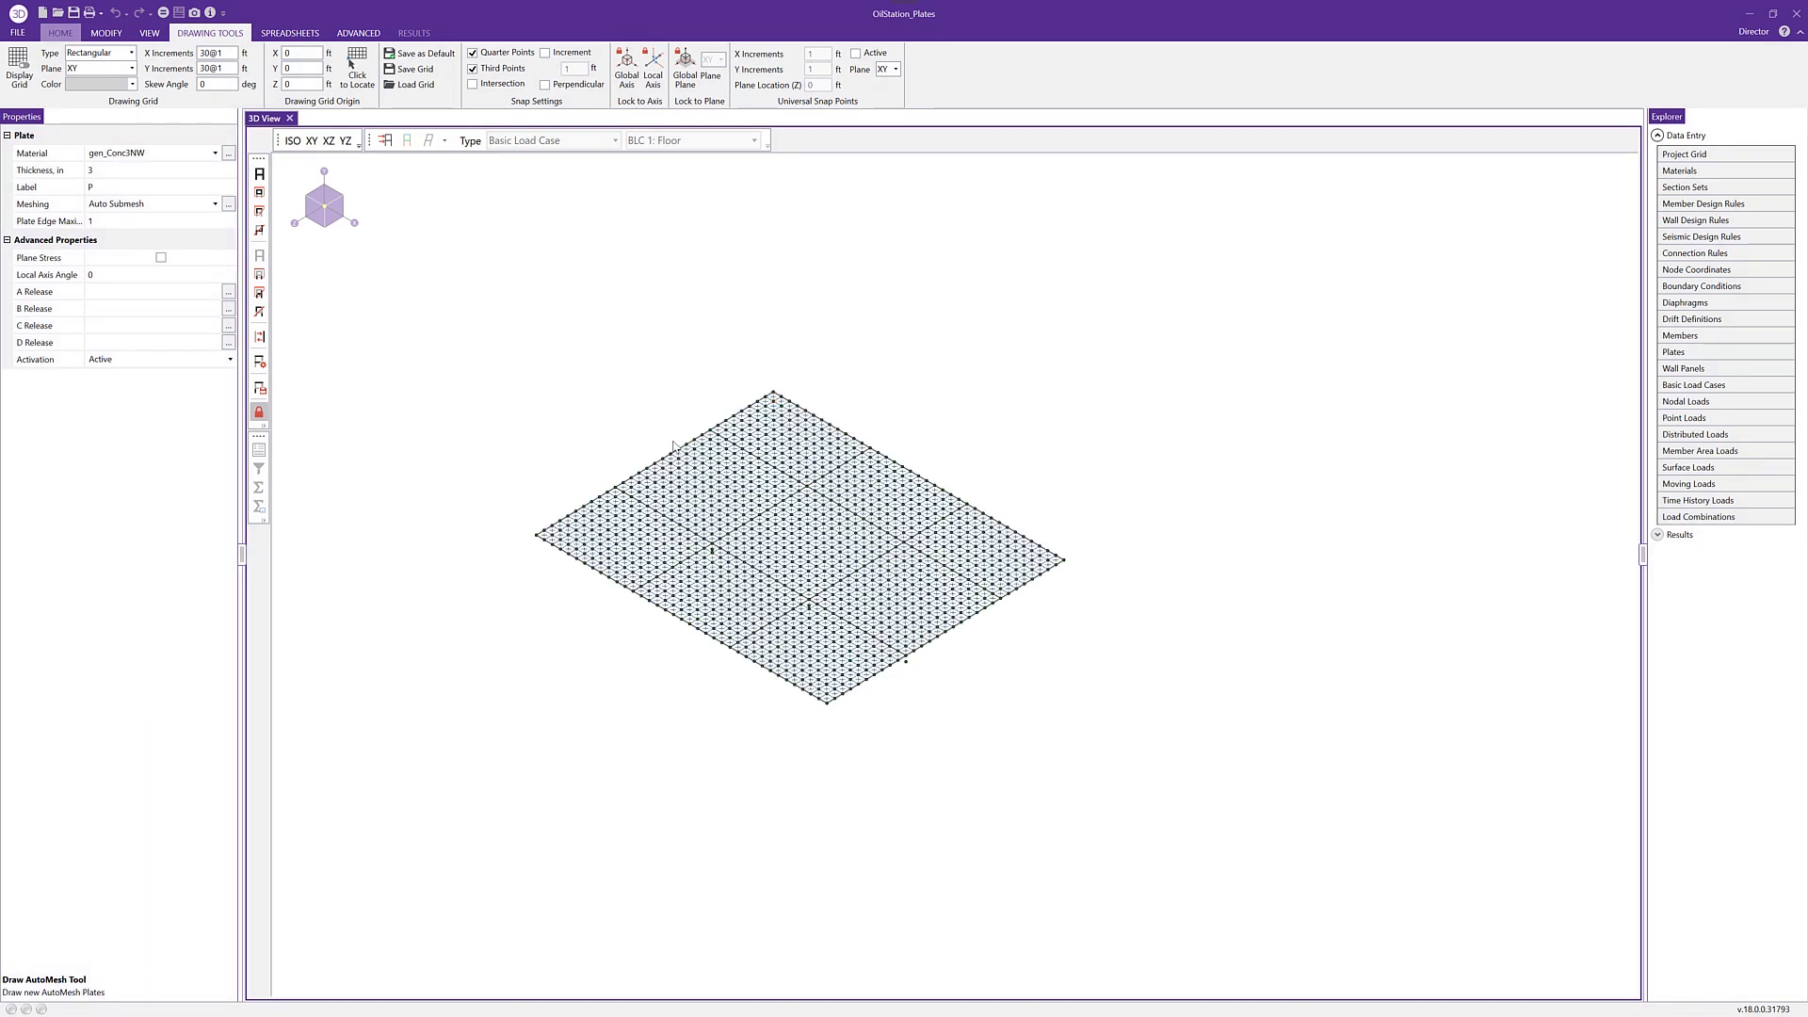
pyautogui.scroll(1, 673, 448)
pyautogui.scroll(2, 671, 448)
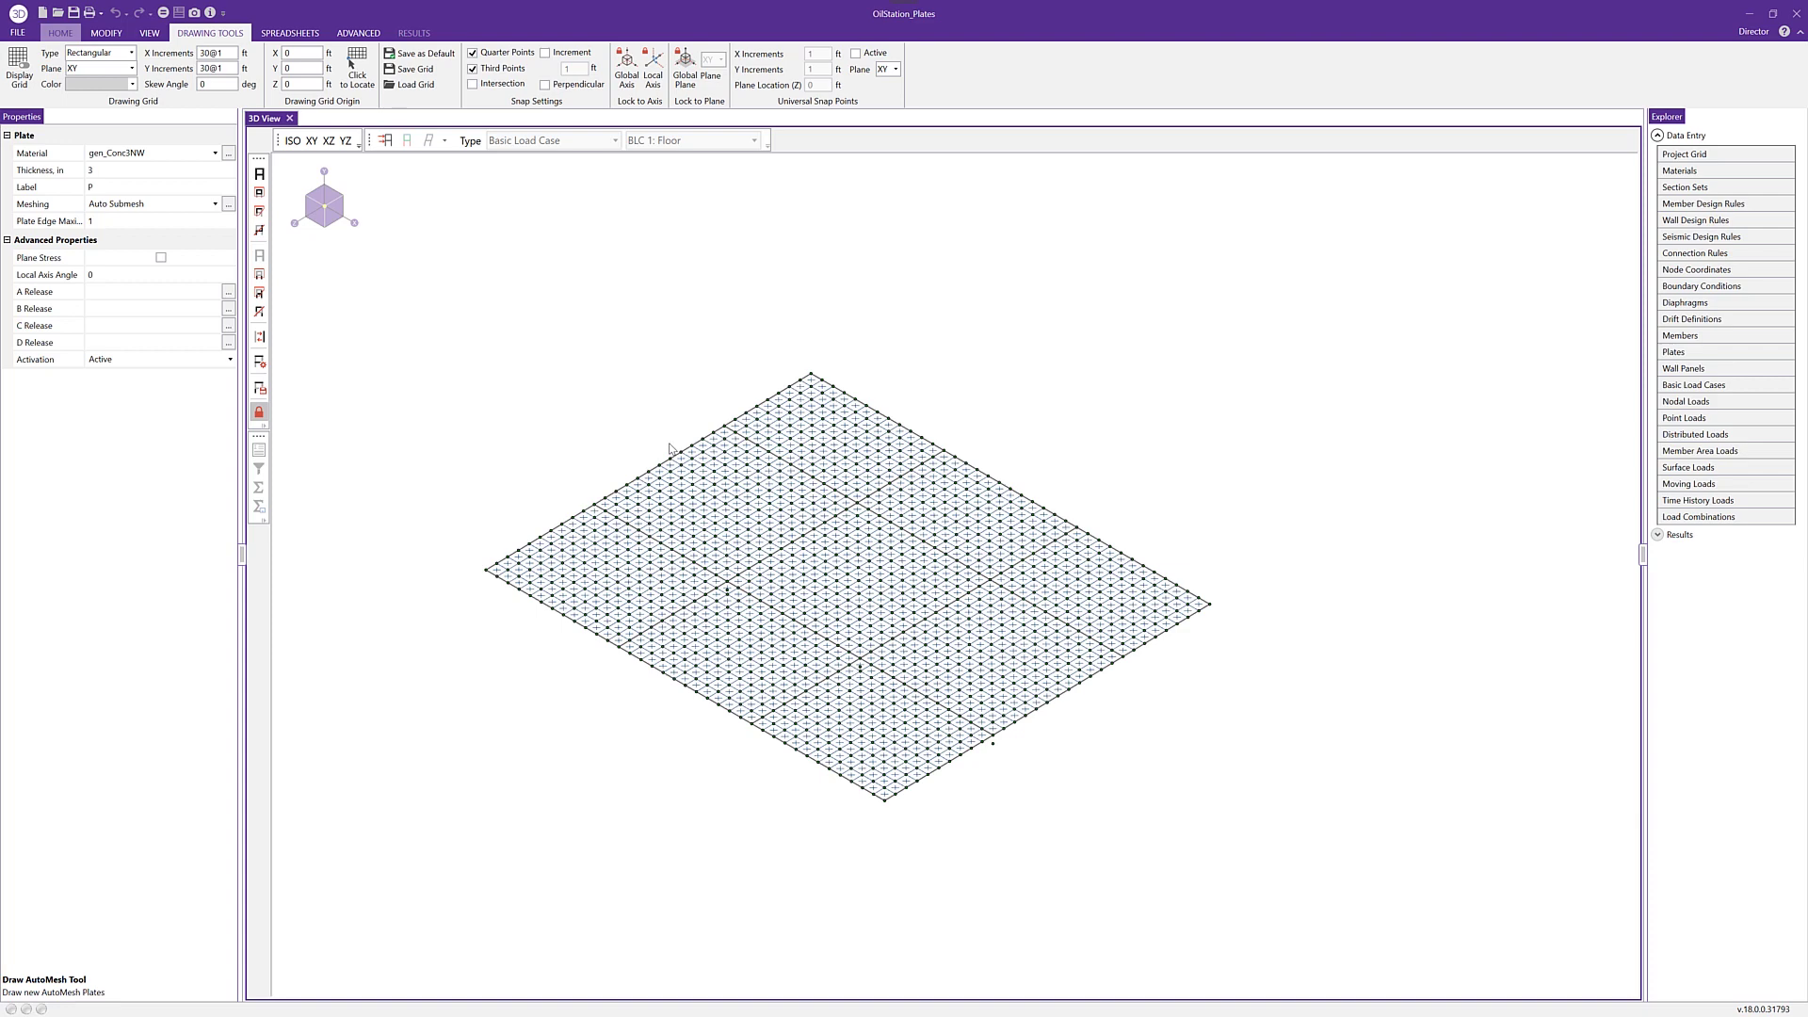
pyautogui.scroll(1, 694, 449)
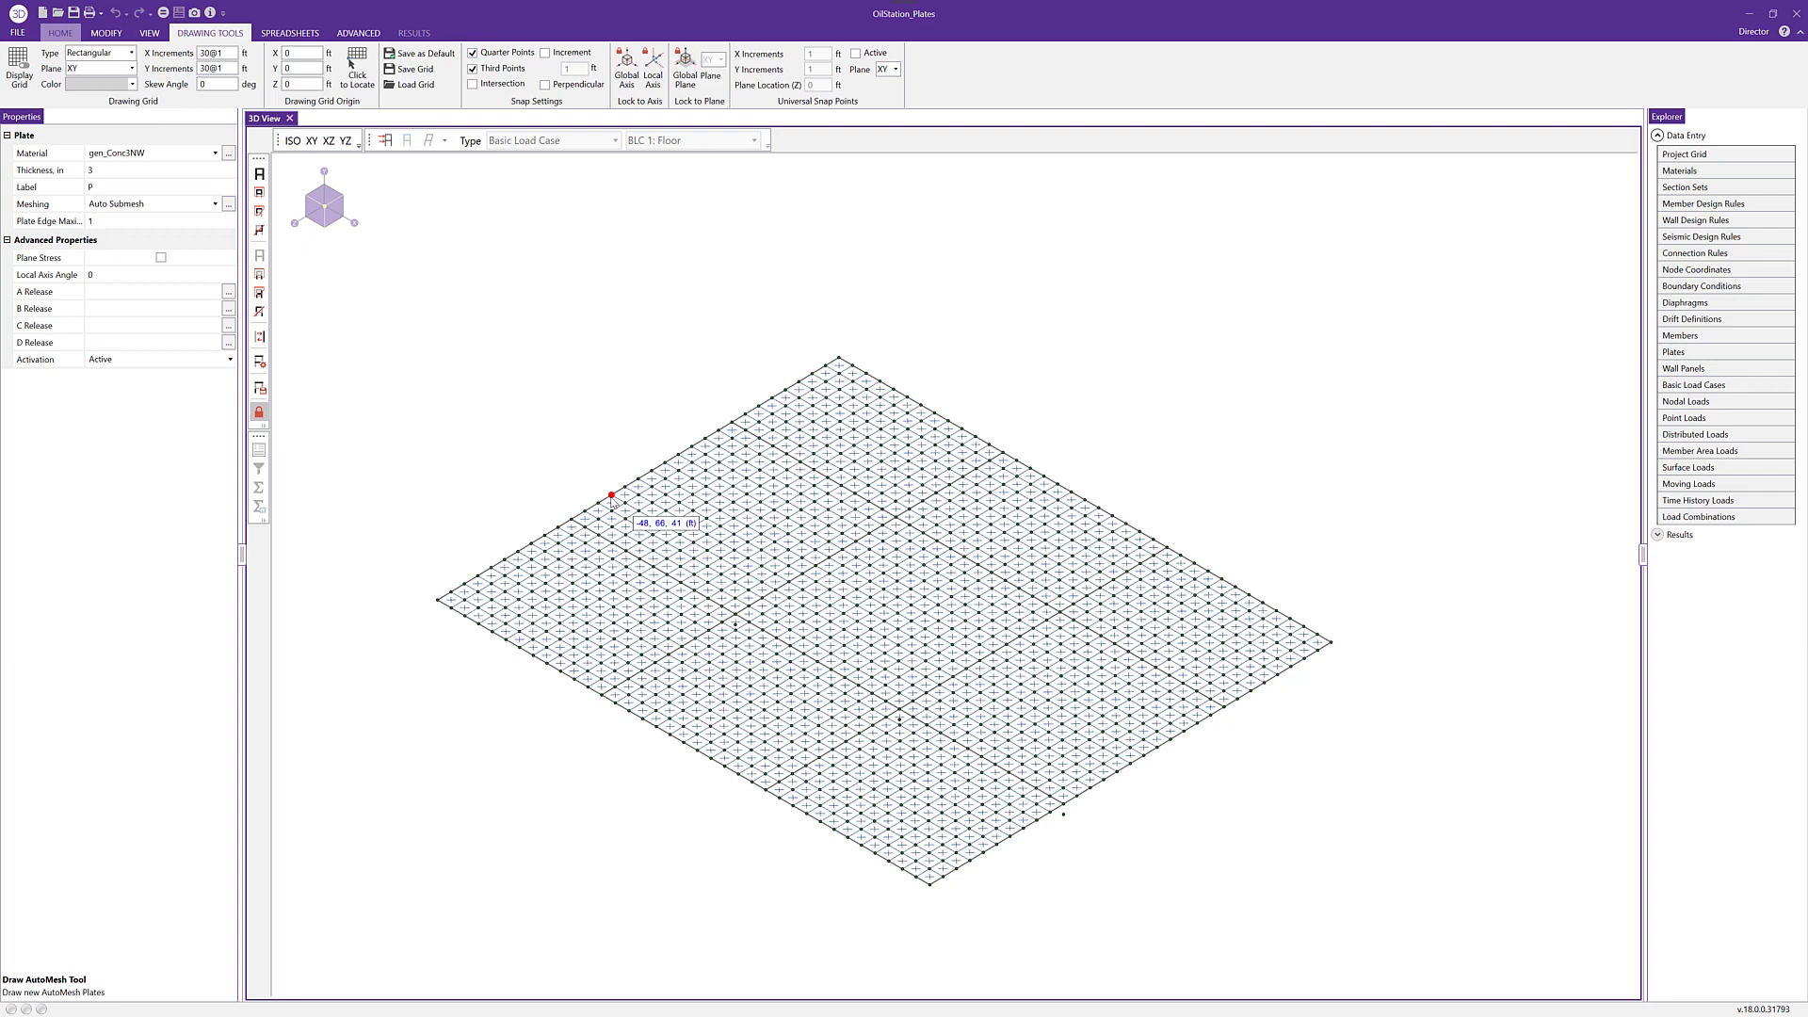
pyautogui.scroll(-1, 612, 496)
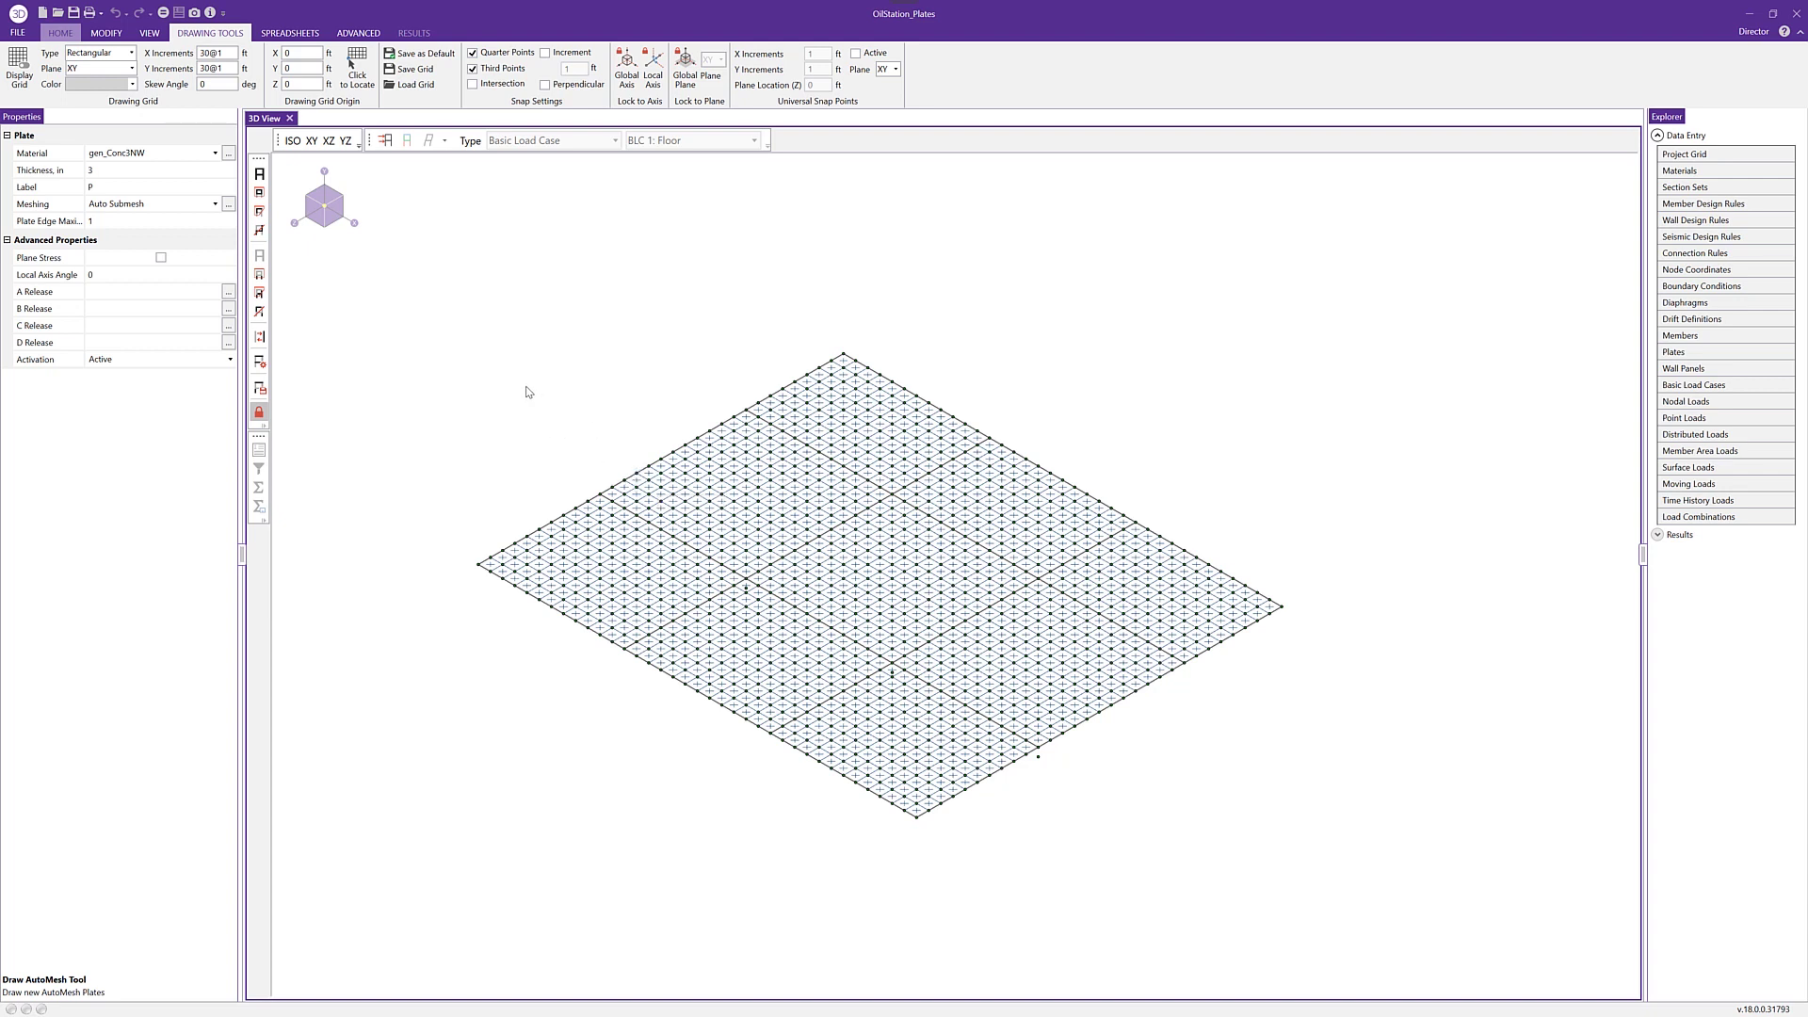
pyautogui.press('Escape')
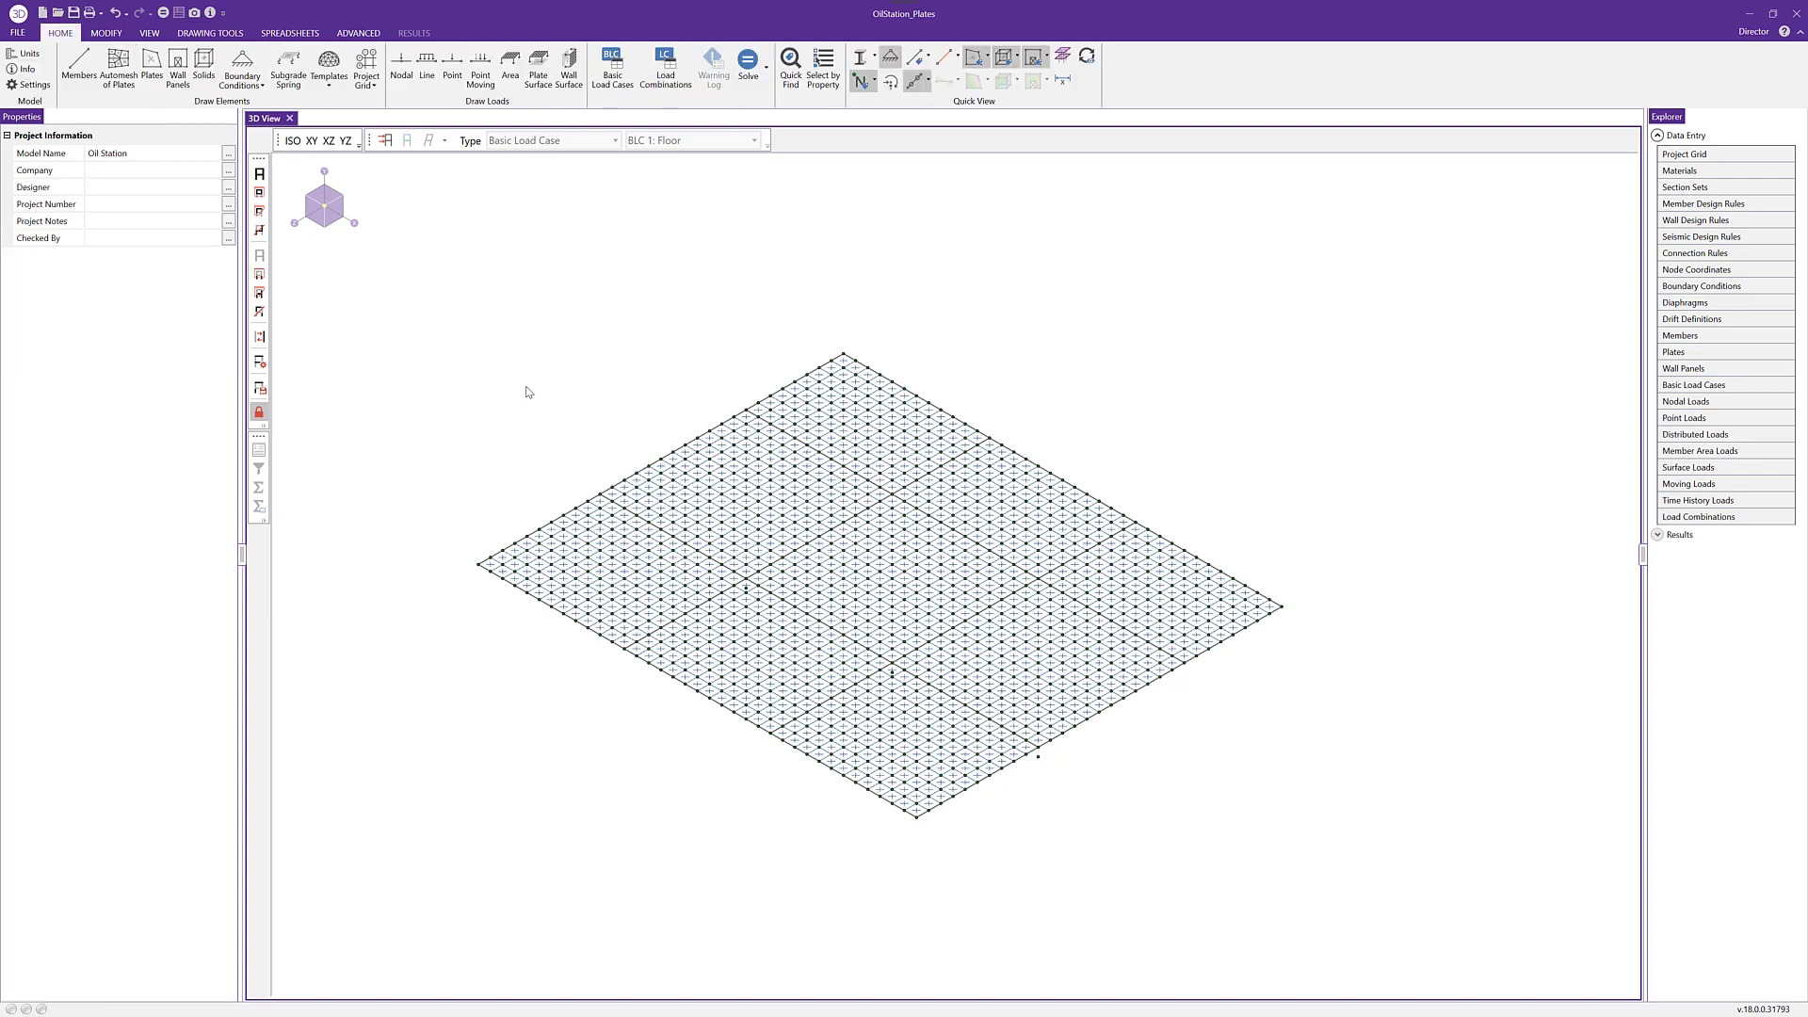
# Step: Unlock the hidden elements to bring the whole platform model back into view
pyautogui.click(260, 414)
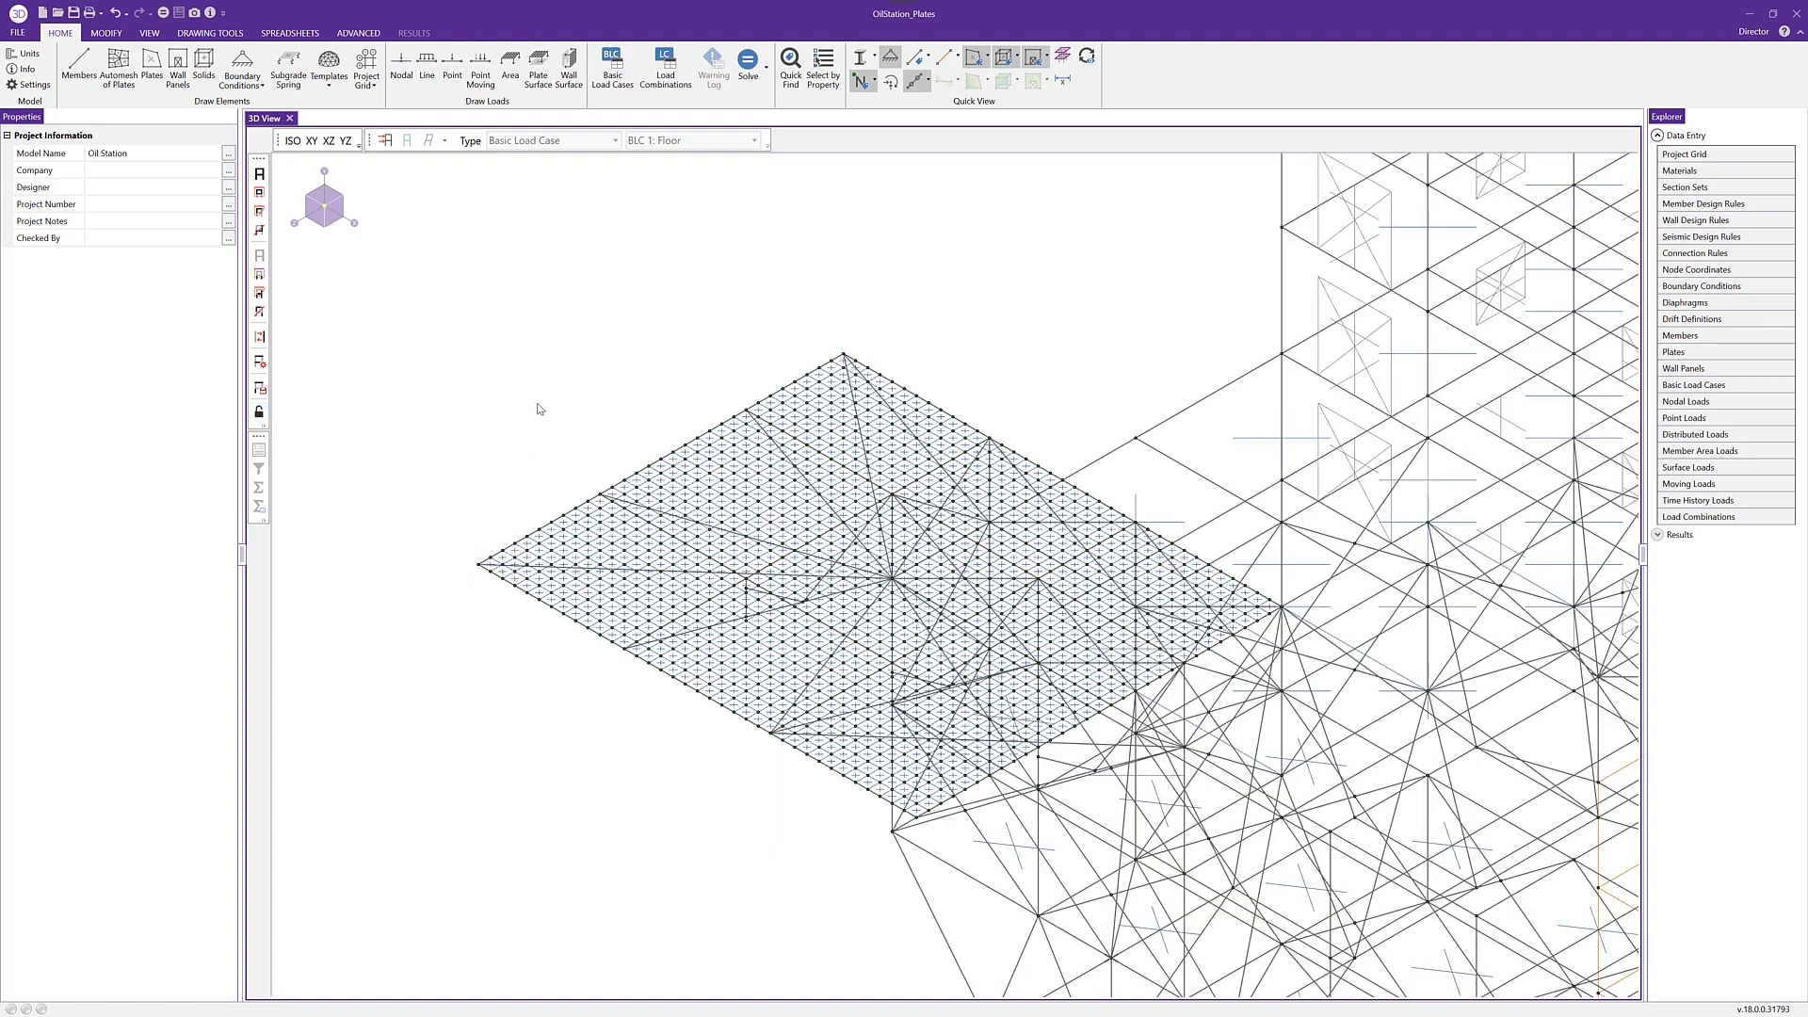
pyautogui.scroll(-1, 538, 410)
pyautogui.scroll(-2, 539, 411)
pyautogui.scroll(-2, 689, 499)
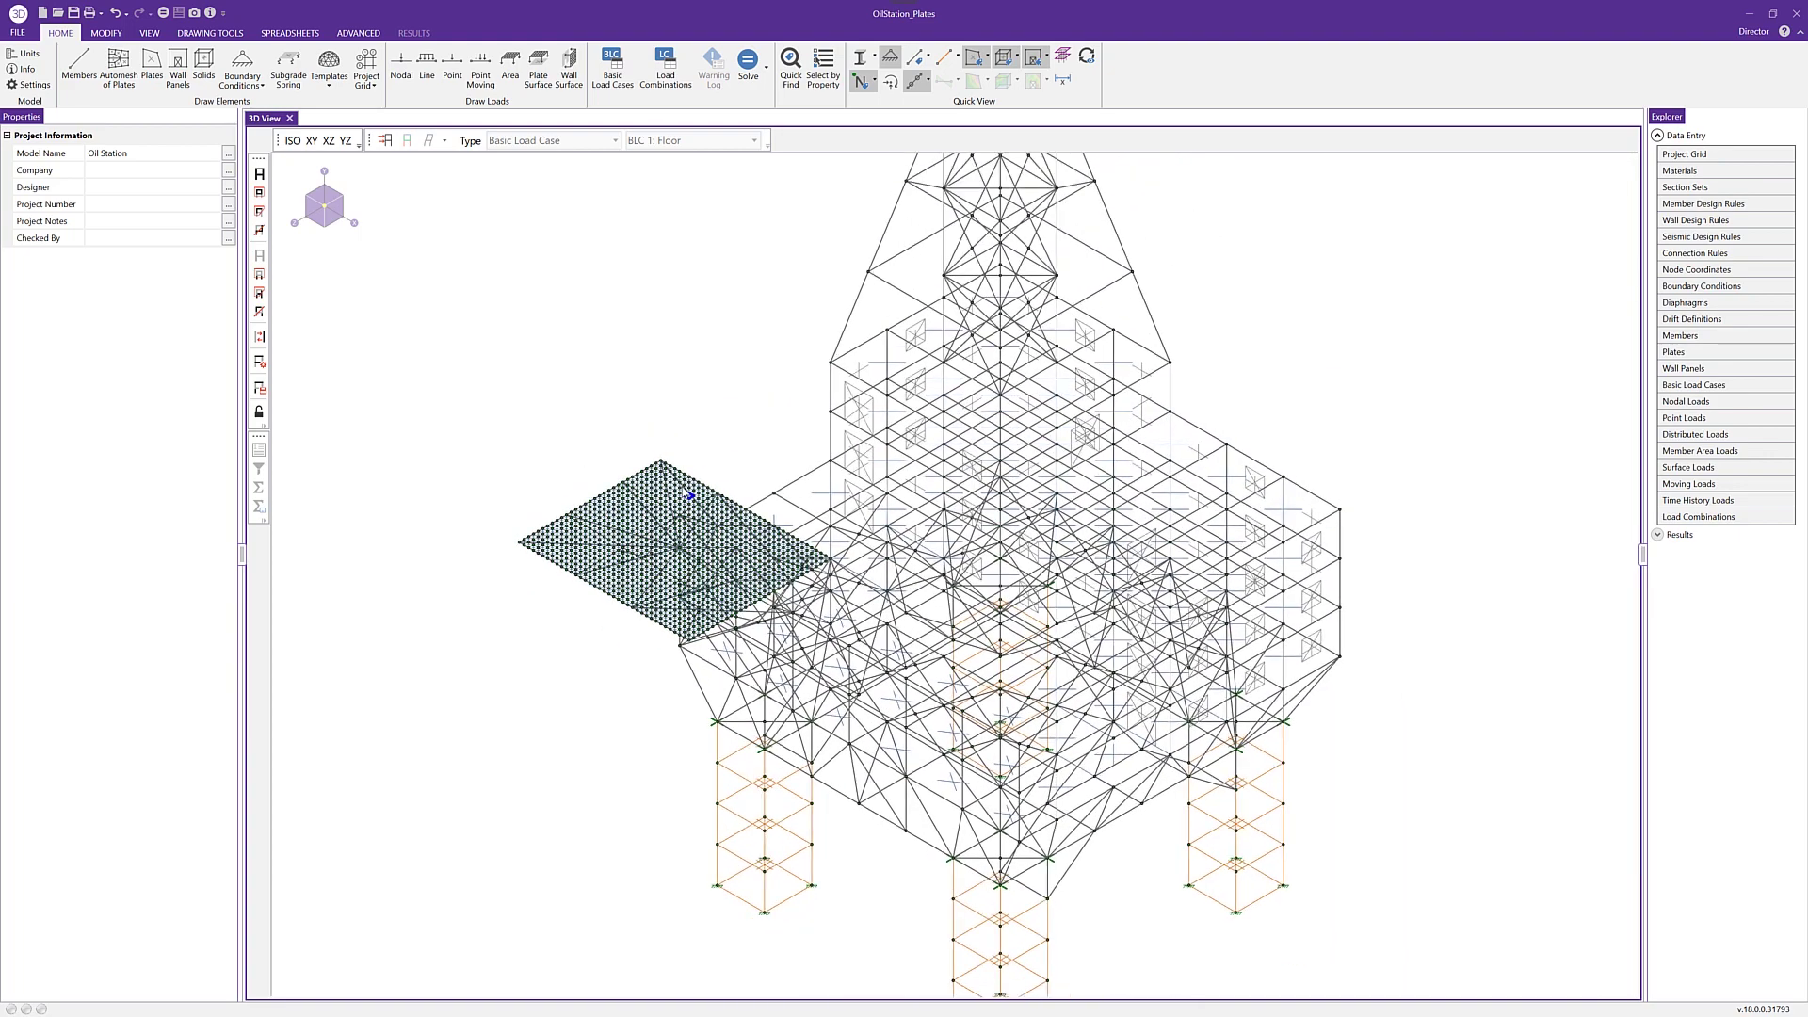
pyautogui.scroll(-3, 686, 494)
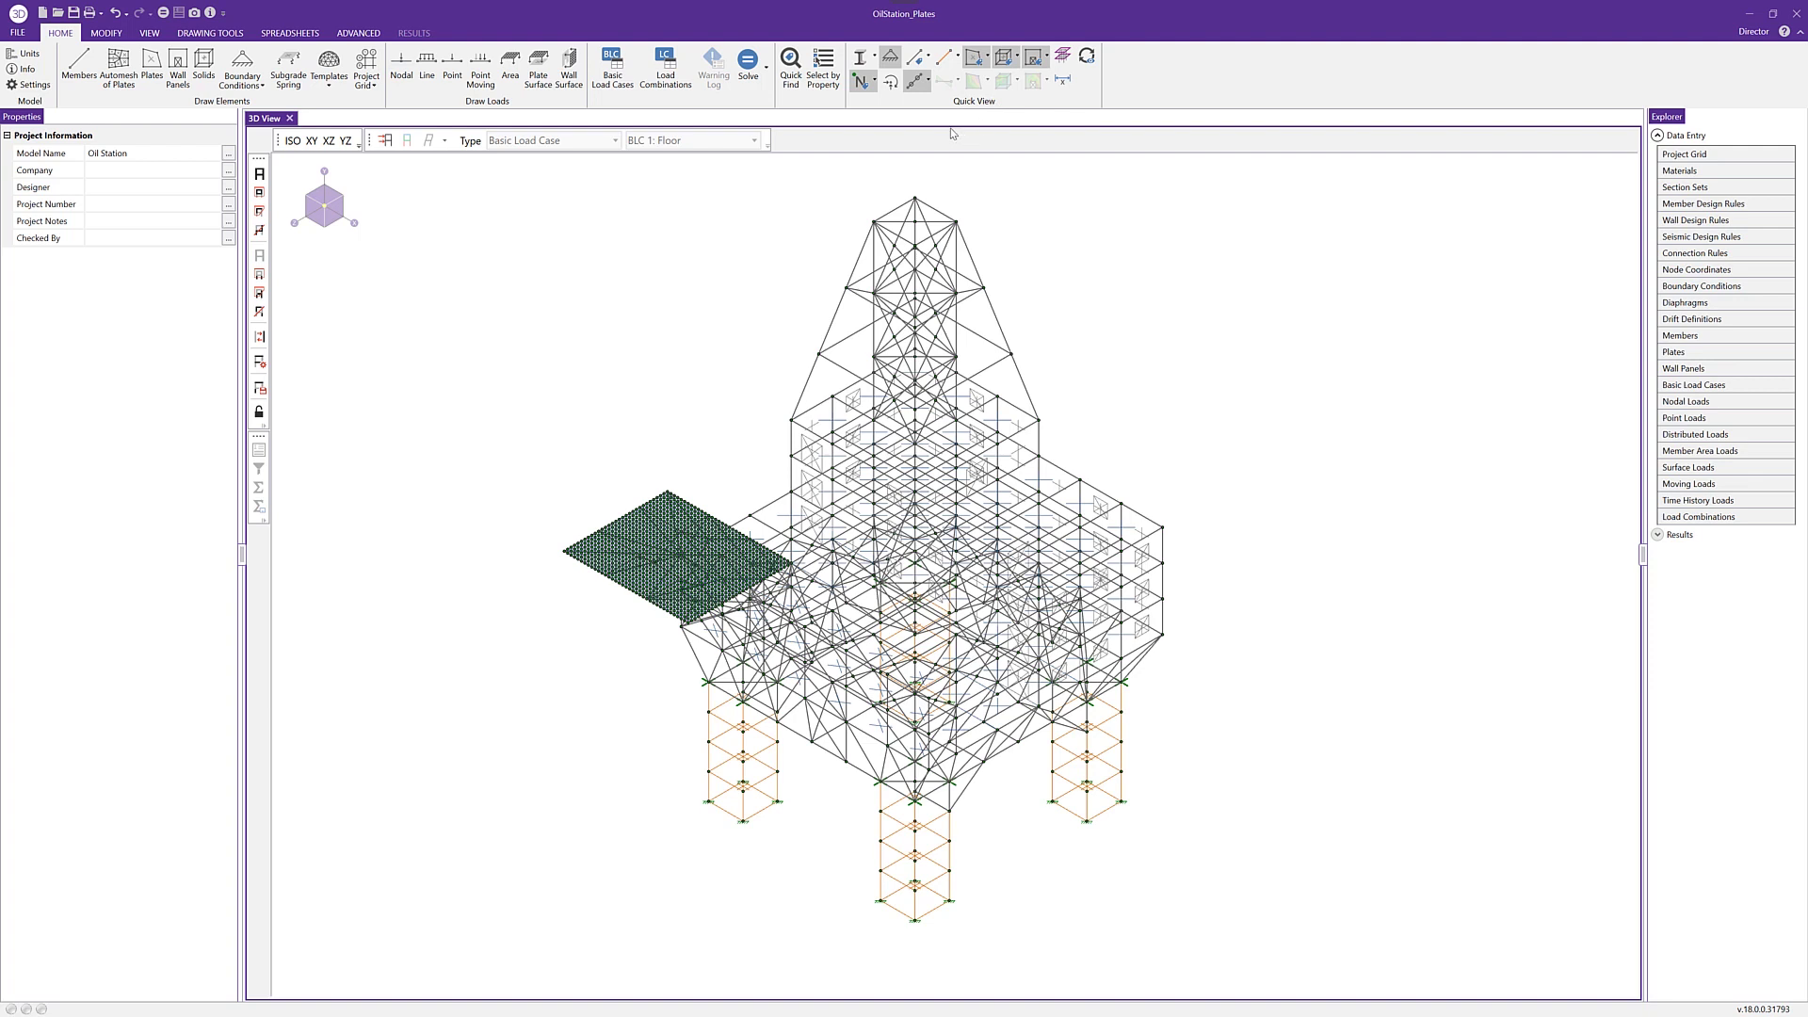
# Step: Display the local axes of the plates throughout the model
pyautogui.click(987, 61)
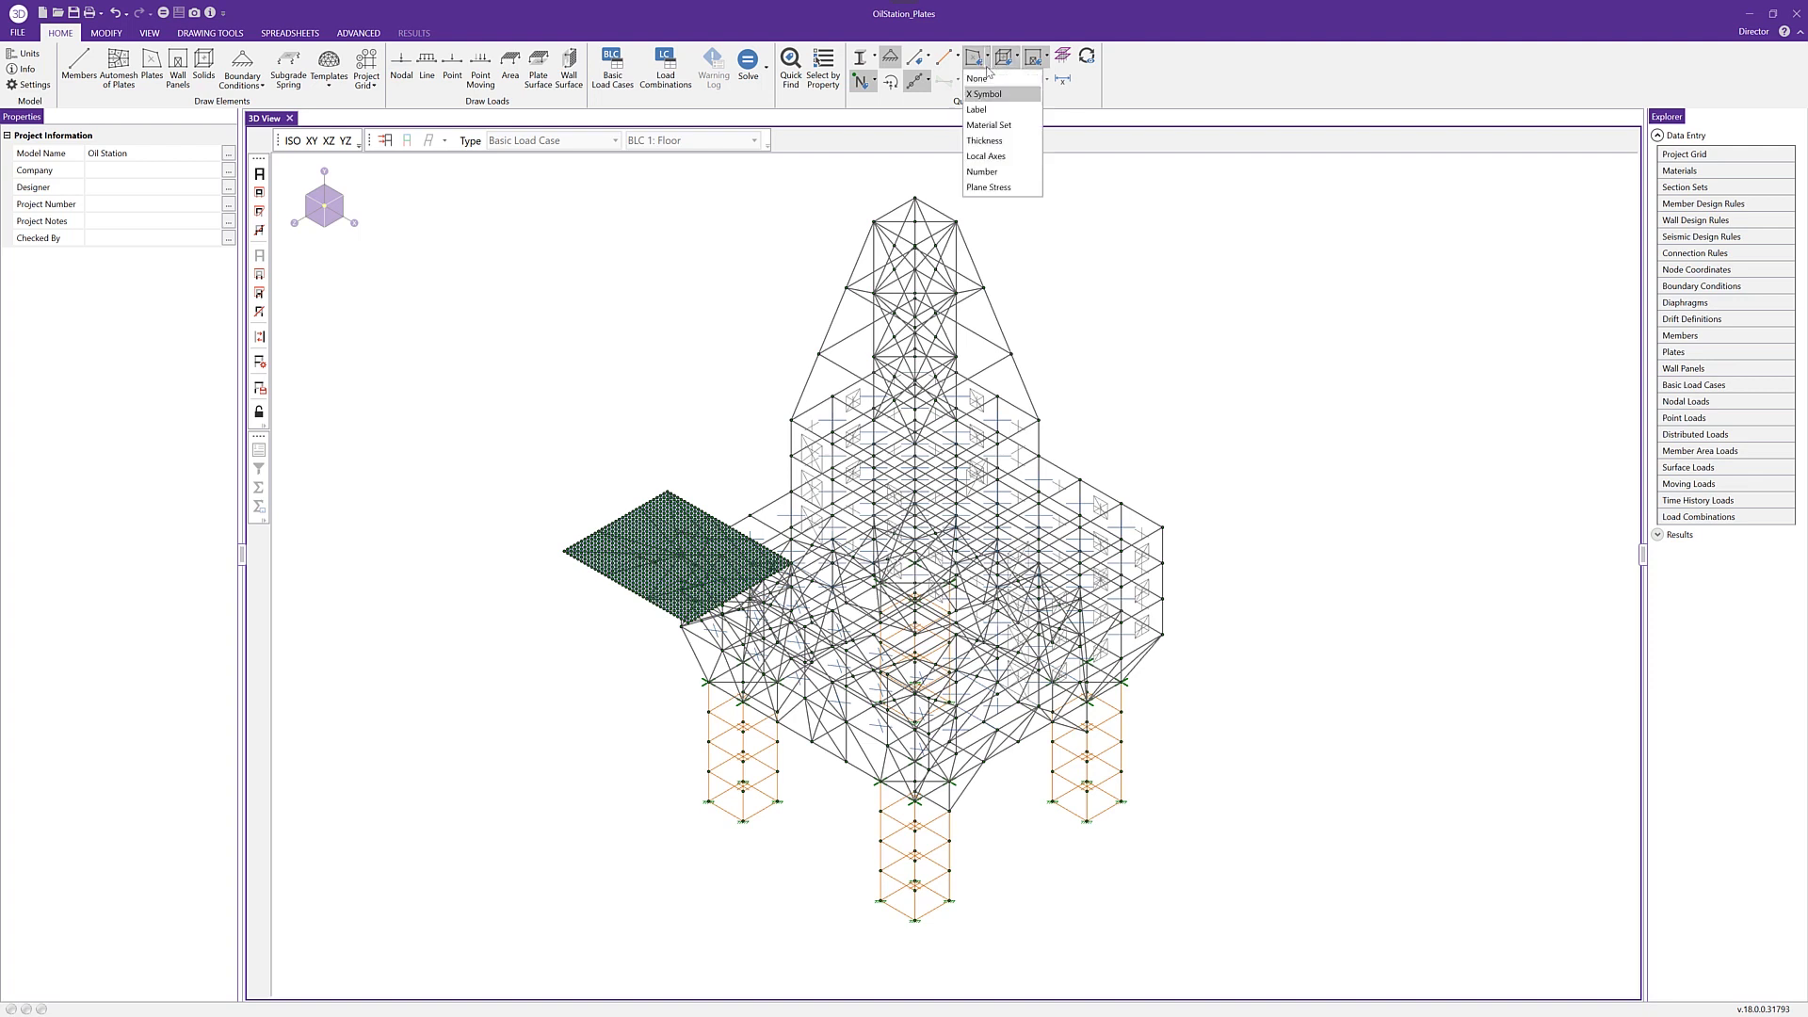
pyautogui.click(1004, 159)
pyautogui.moveTo(1178, 537); pyautogui.dragTo(1156, 537, button='middle')
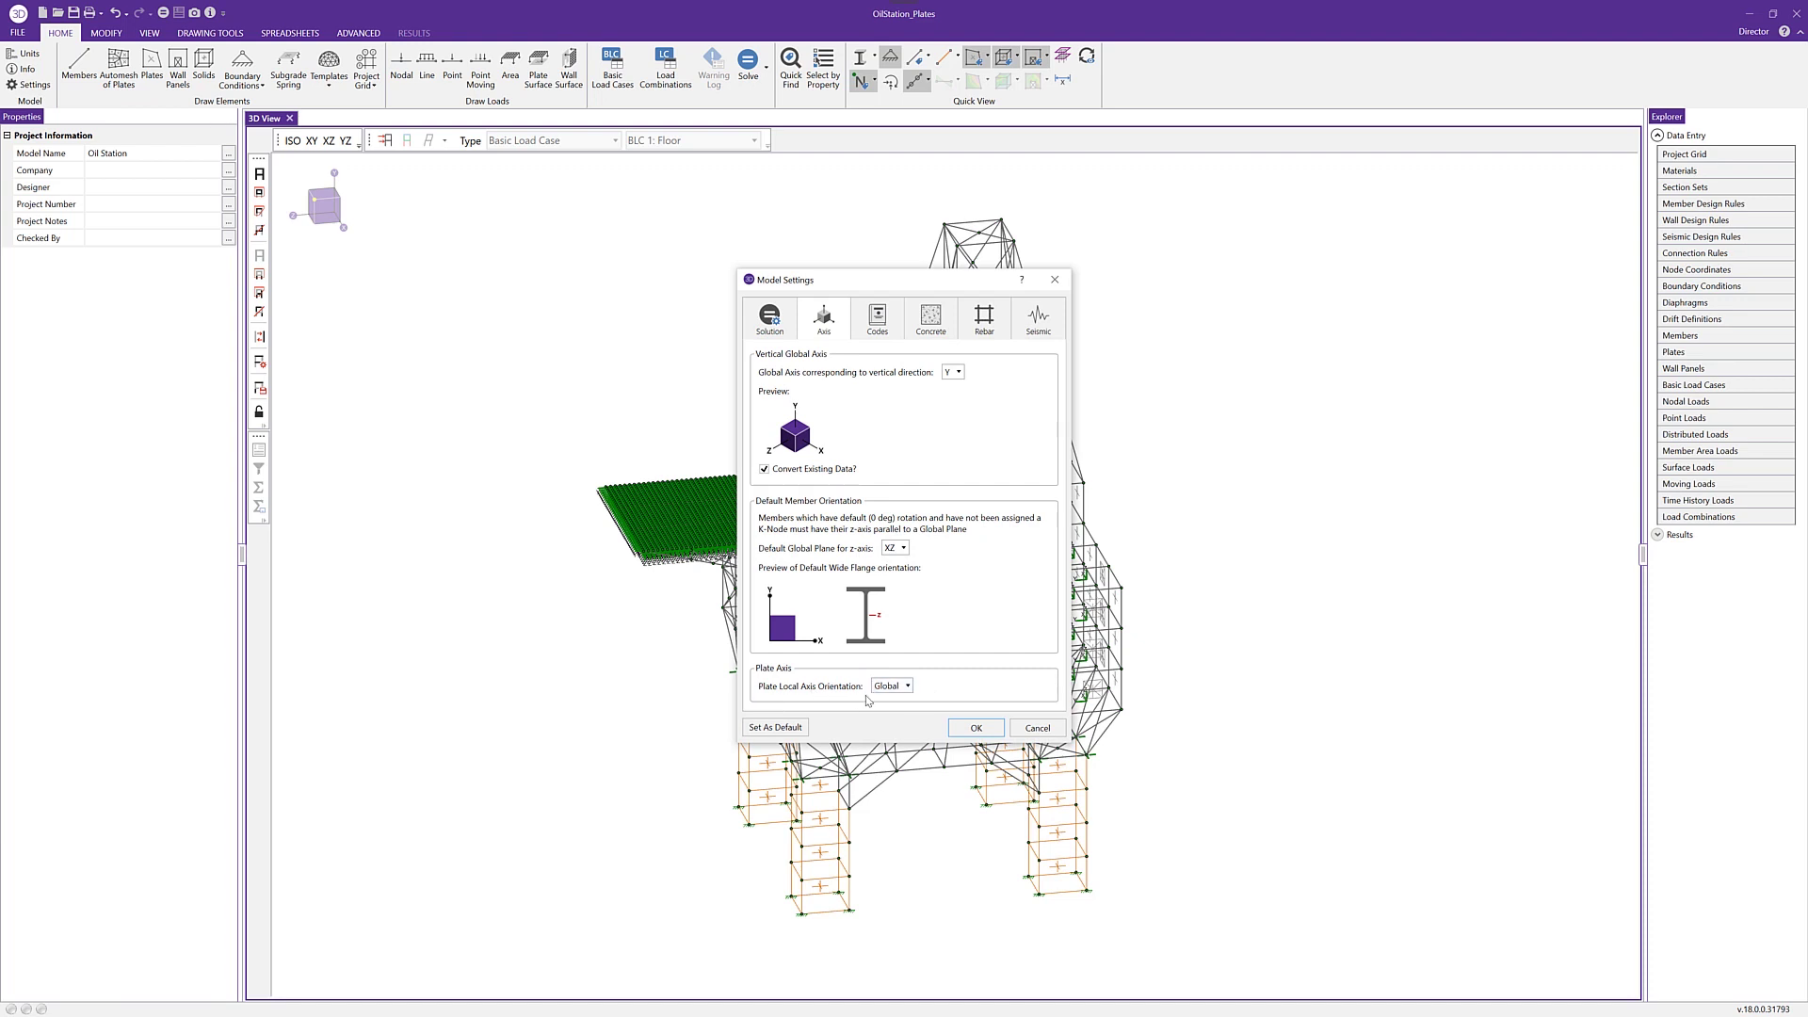
# Step: Choose the plate local axis orientation in the model's axis settings and apply the settings
pyautogui.click(890, 686)
pyautogui.click(888, 704)
pyautogui.click(989, 729)
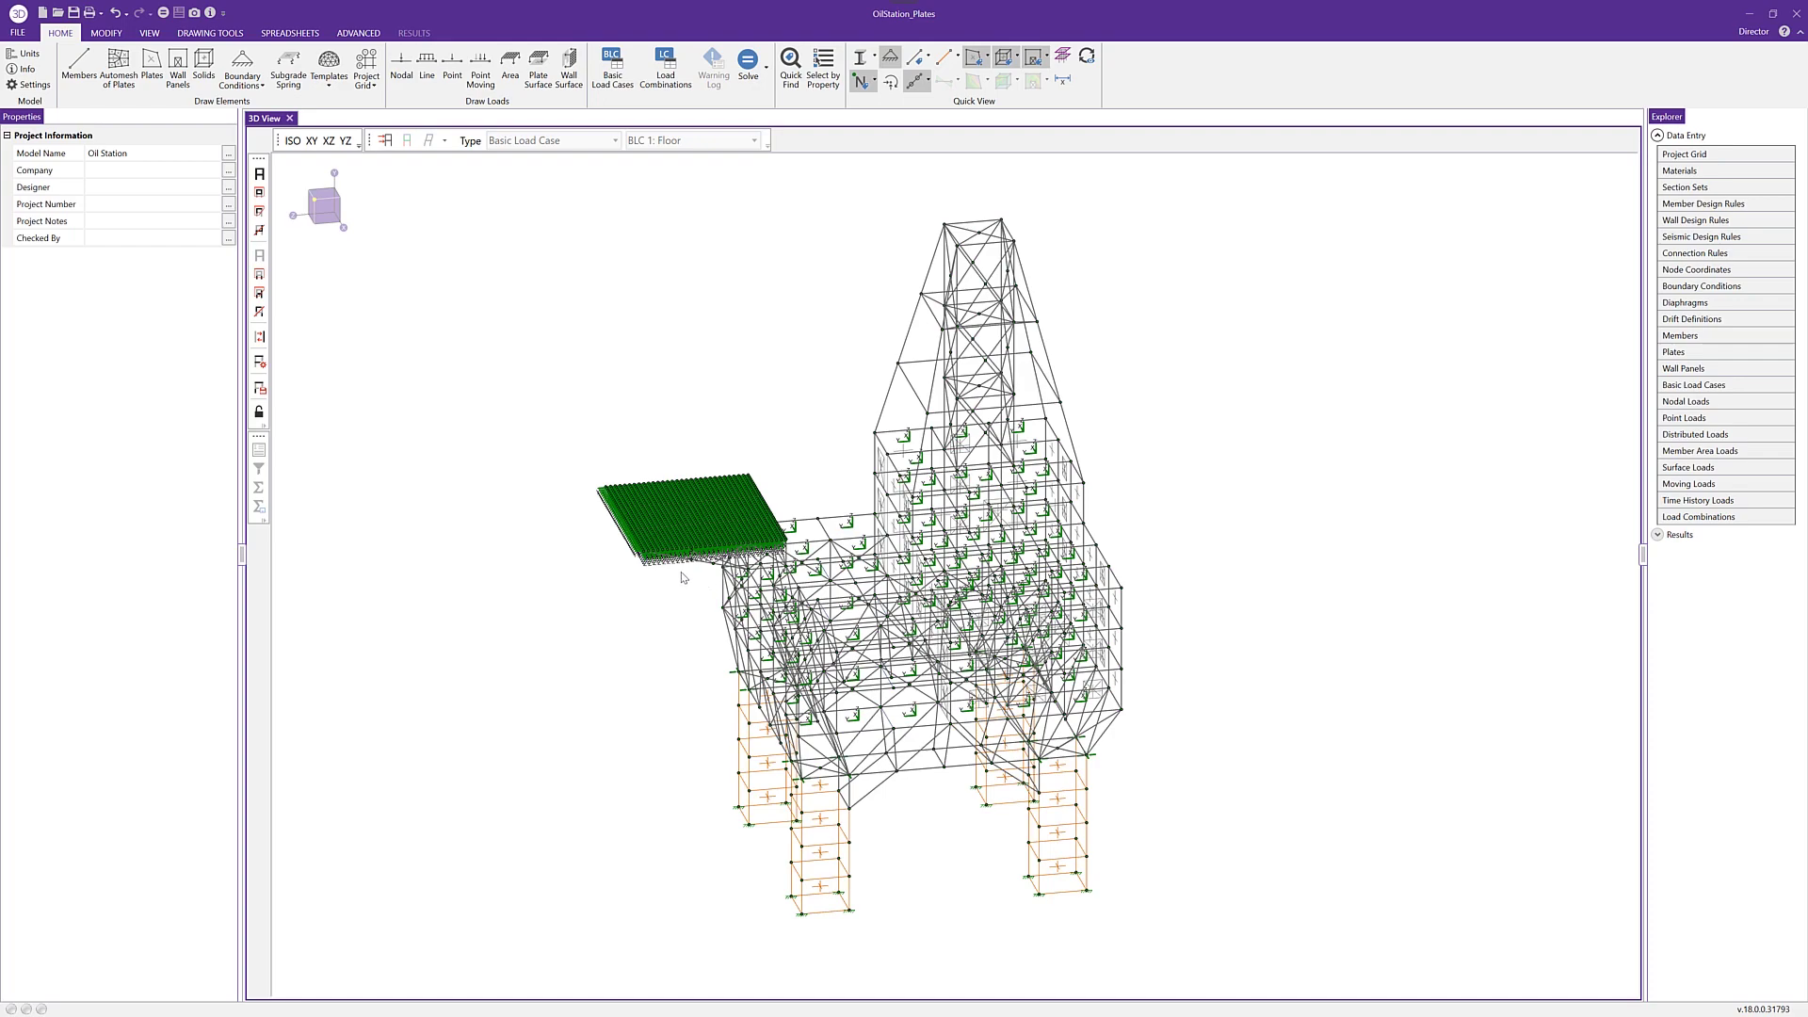
# Step: Select the meshed plates of the cantilevered deck in the YZ elevation and flip the axes of the selected plates
pyautogui.scroll(10, 684, 578)
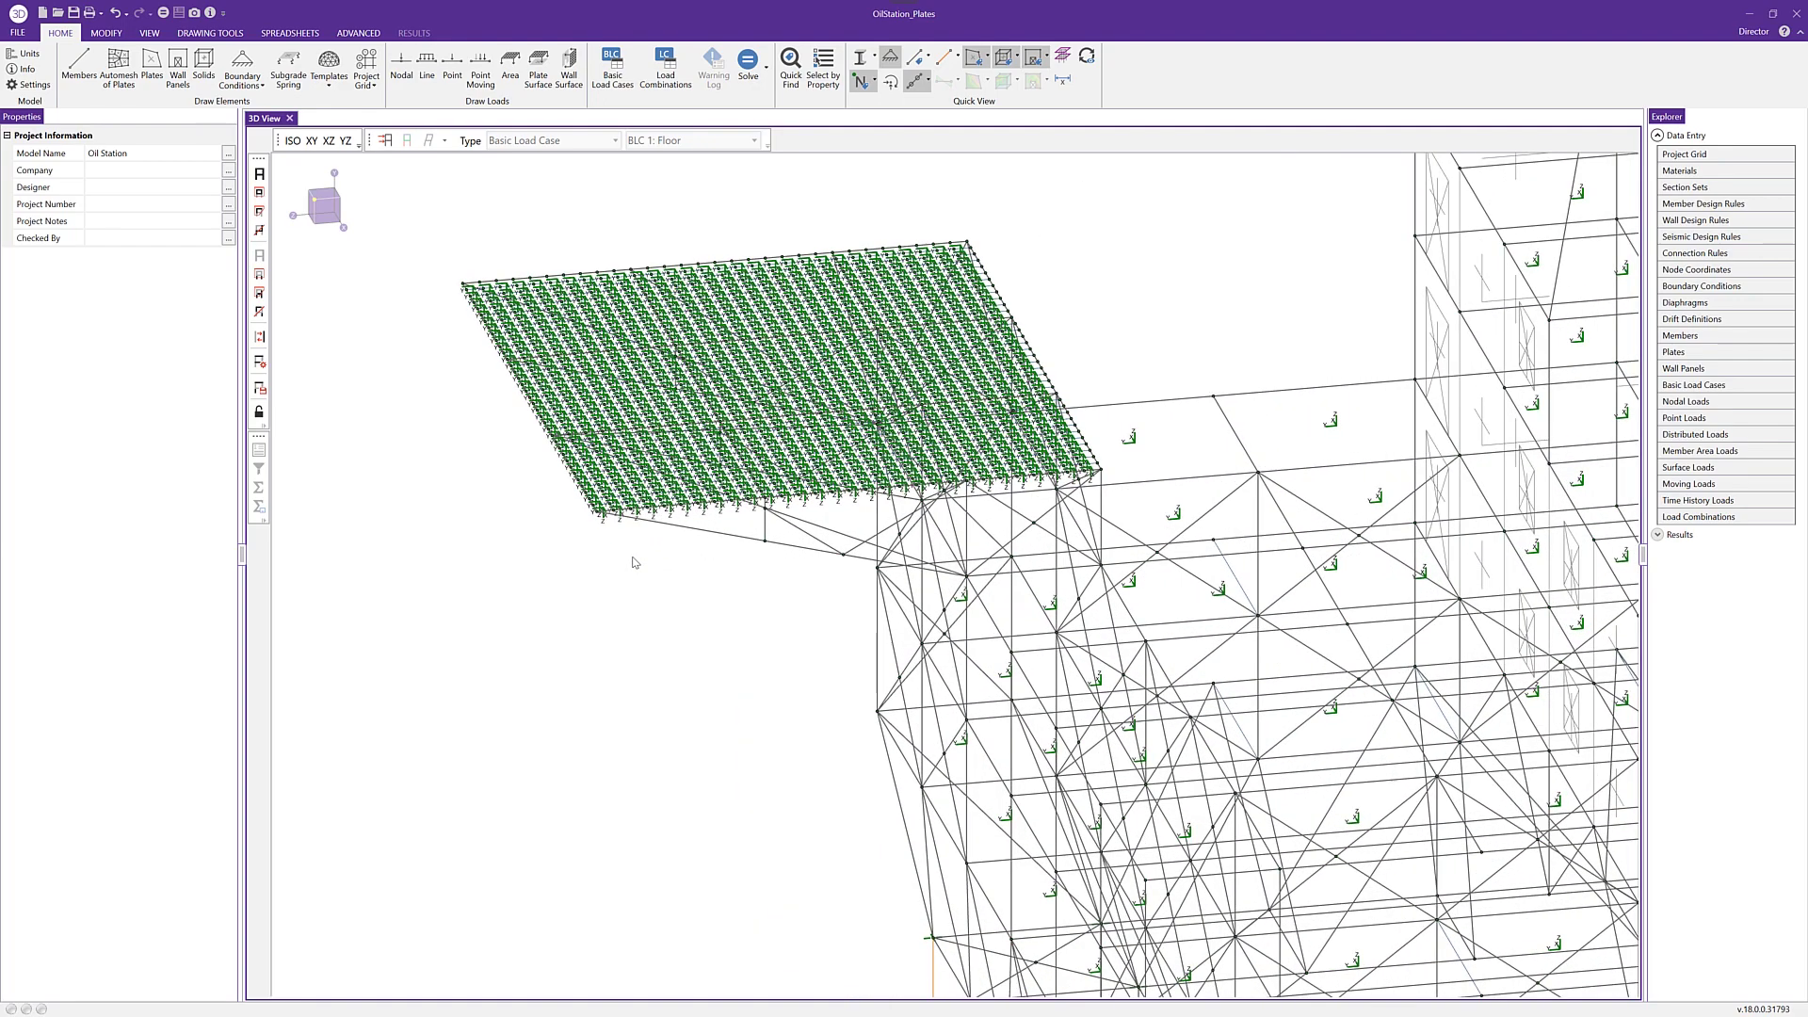
pyautogui.scroll(2, 634, 562)
pyautogui.scroll(3, 628, 556)
pyautogui.moveTo(647, 533); pyautogui.dragTo(673, 644, button='middle')
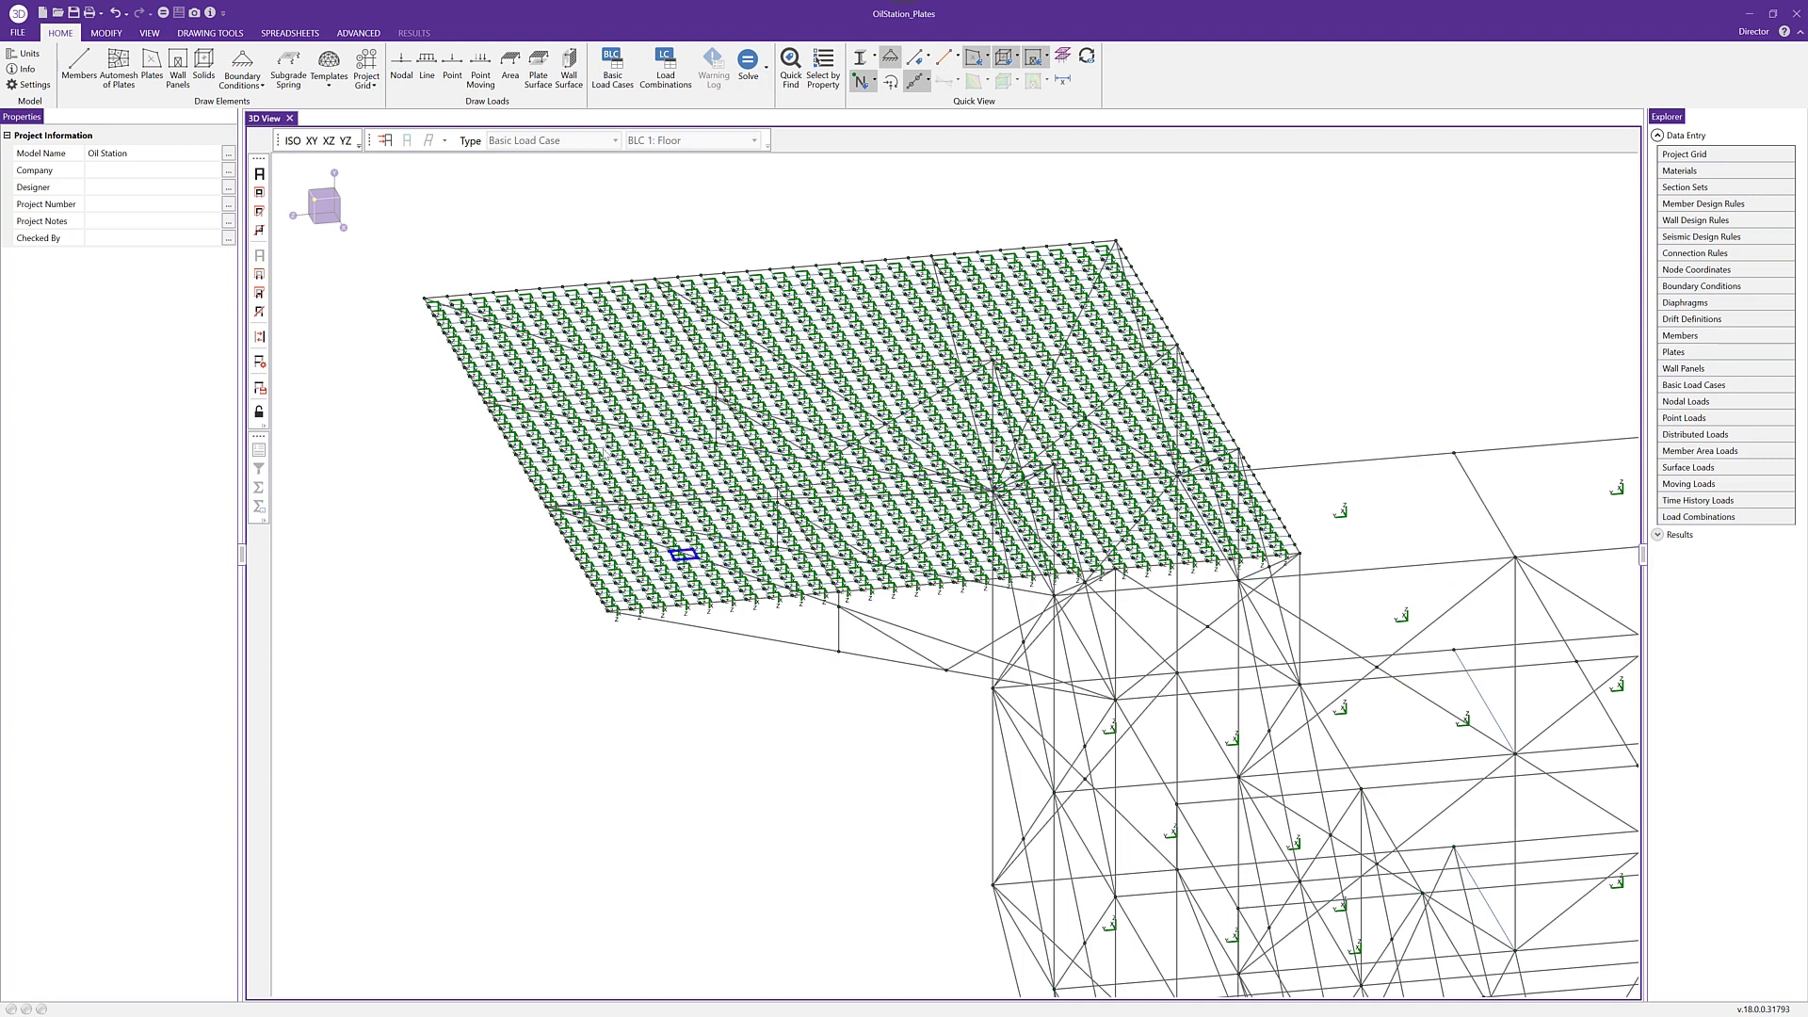
pyautogui.click(346, 140)
pyautogui.moveTo(596, 520); pyautogui.dragTo(1342, 591)
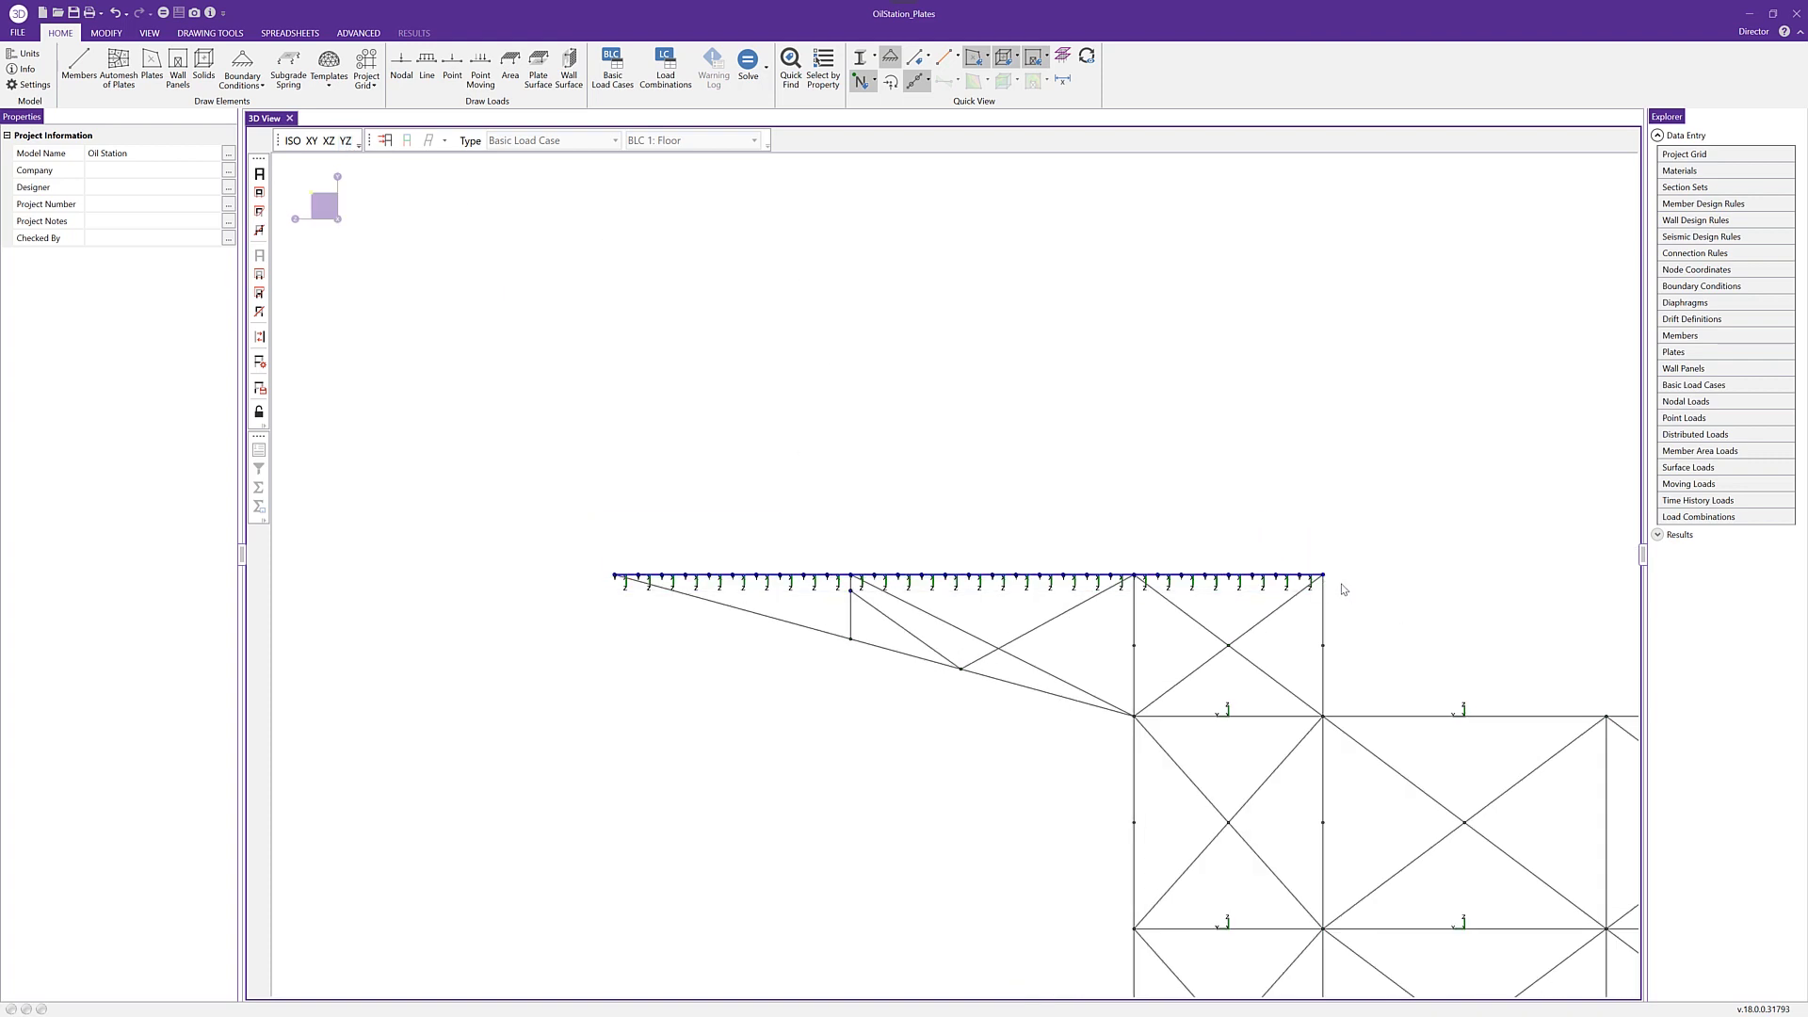
pyautogui.click(112, 39)
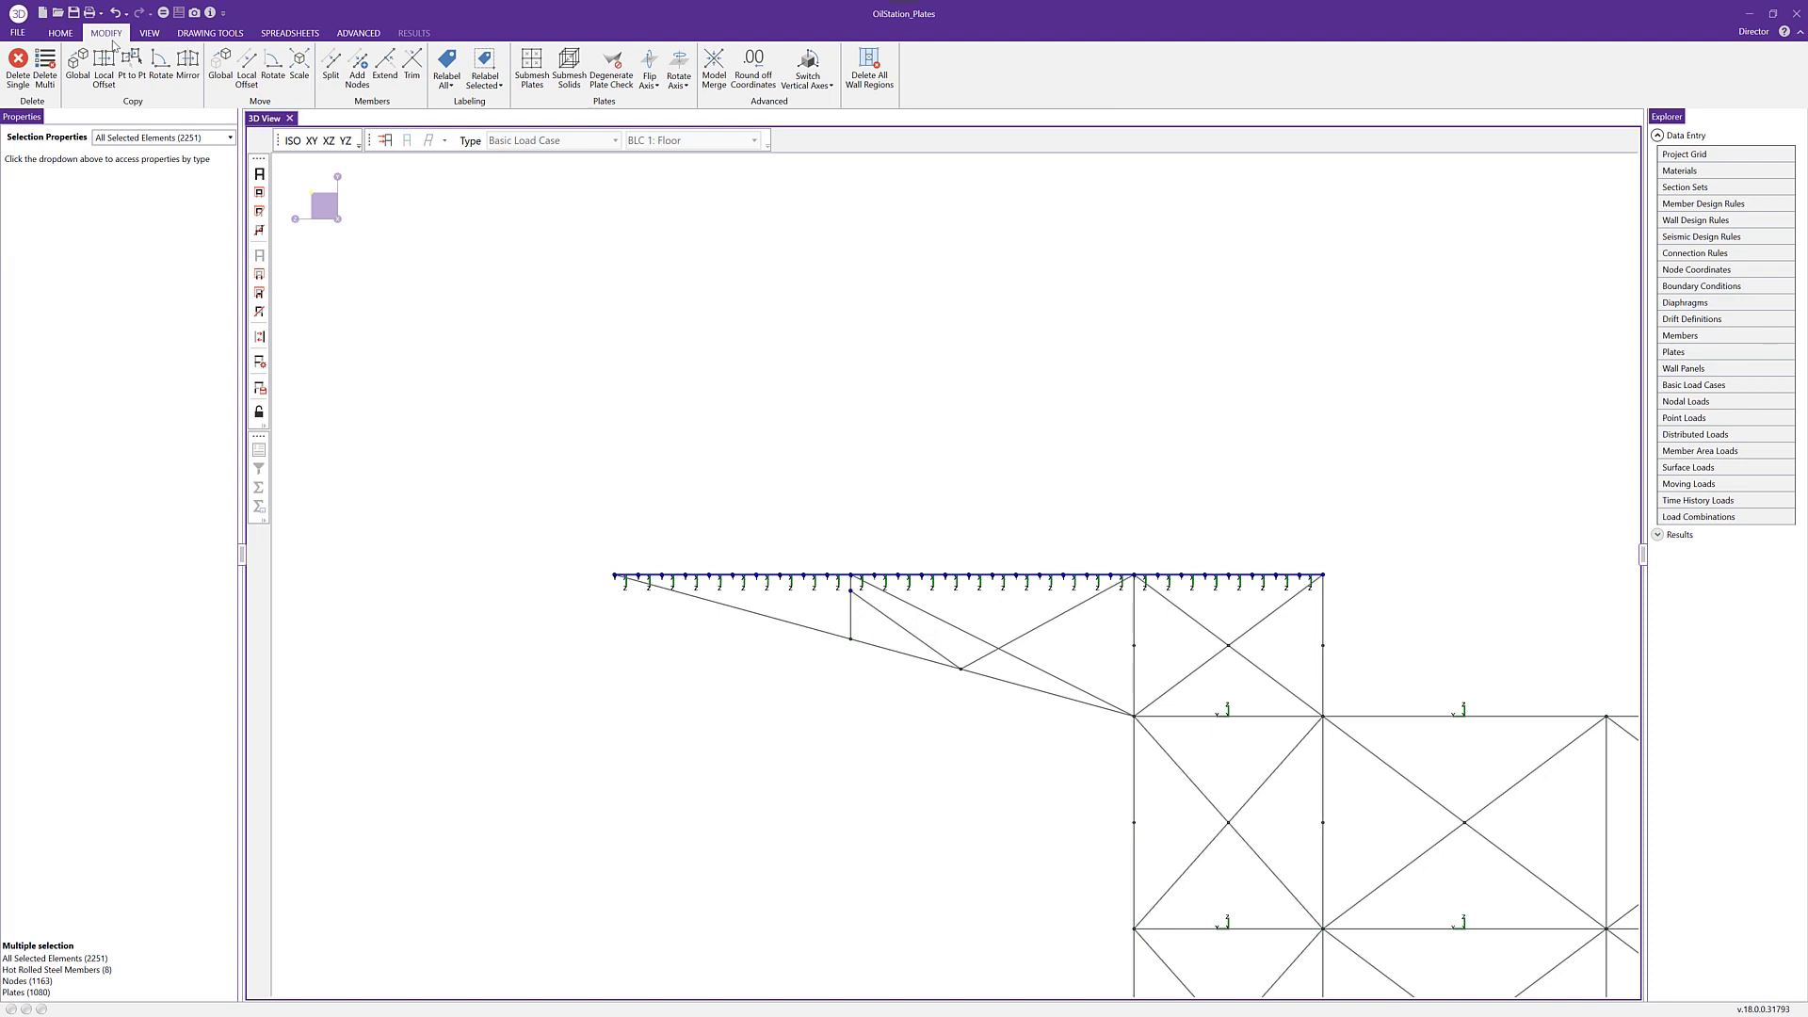
pyautogui.click(657, 87)
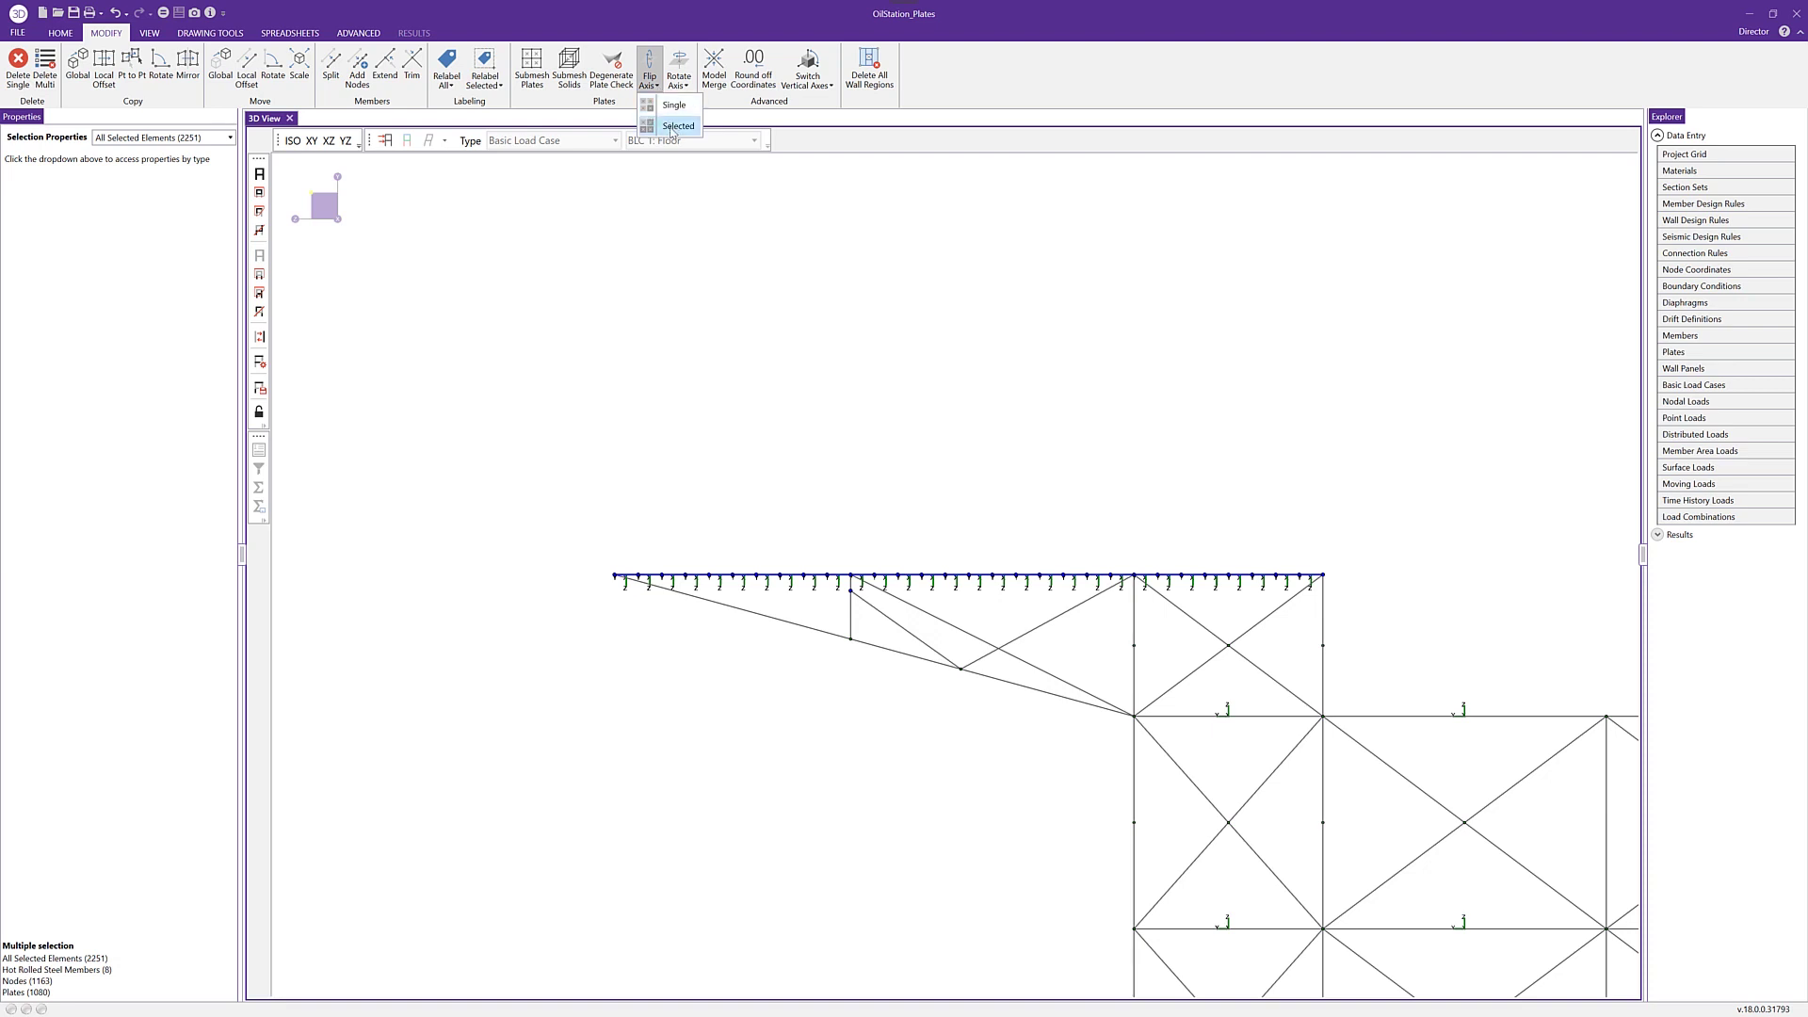
pyautogui.click(676, 126)
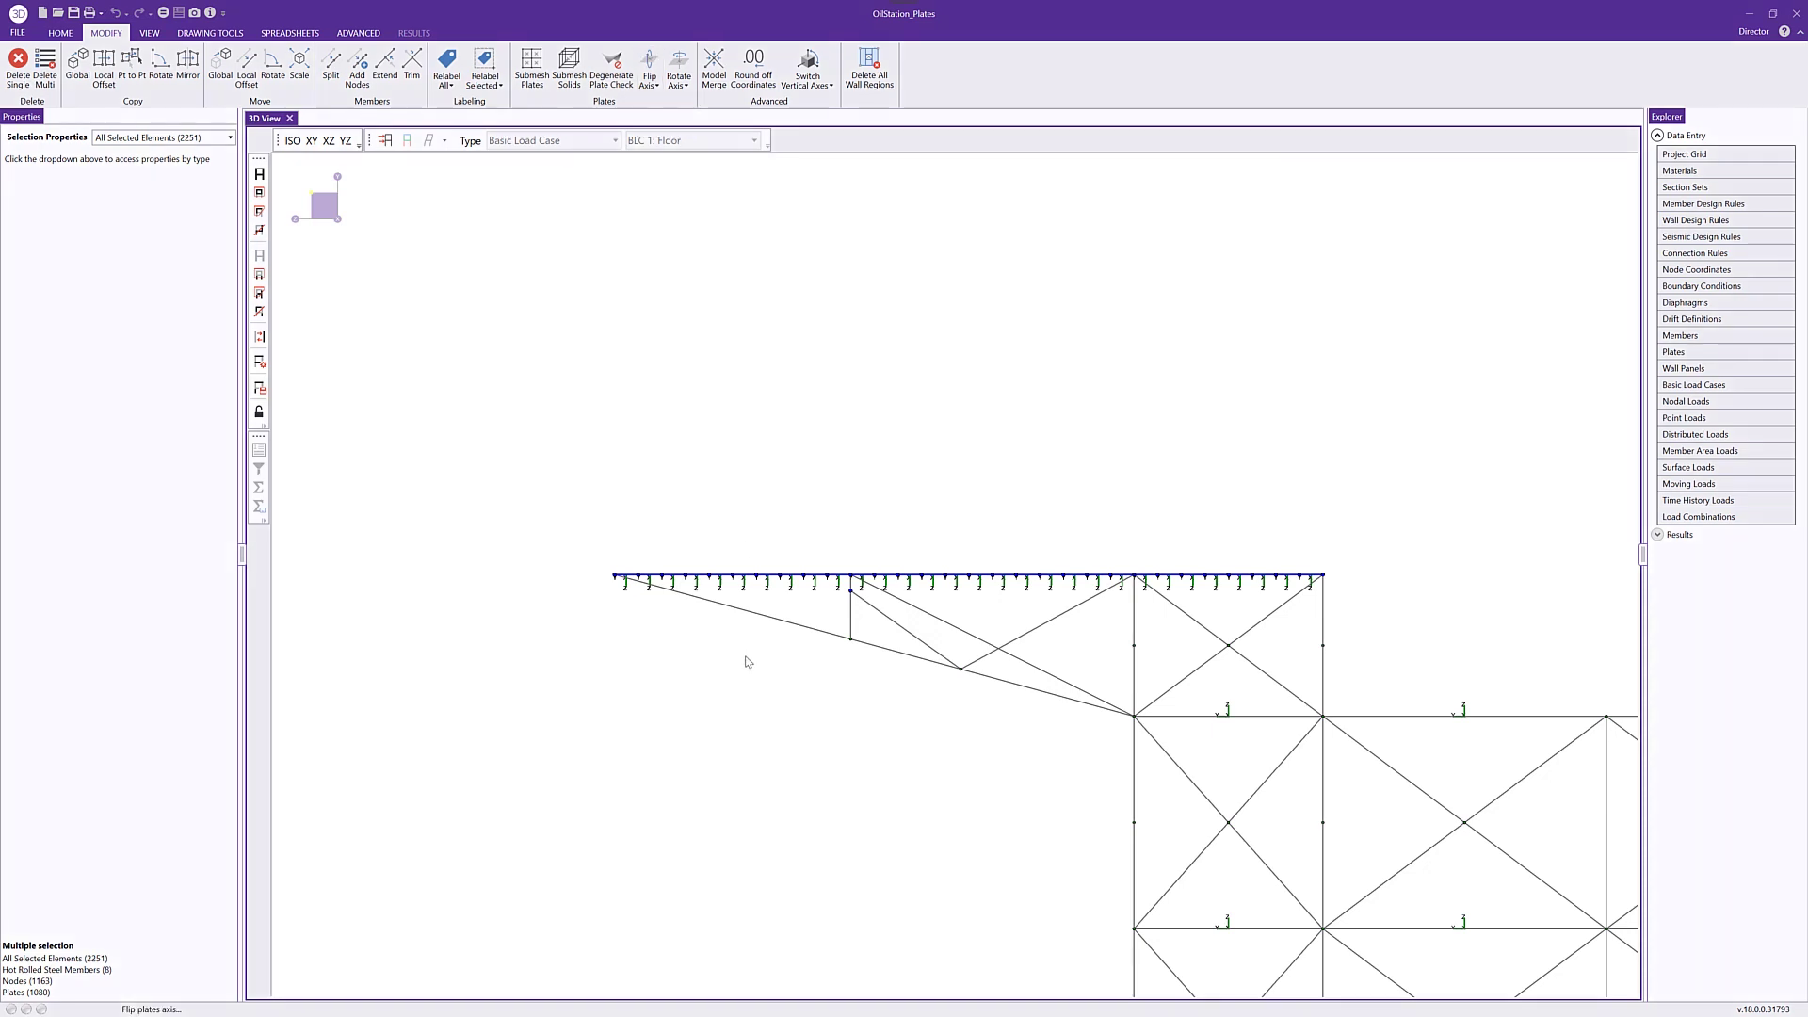
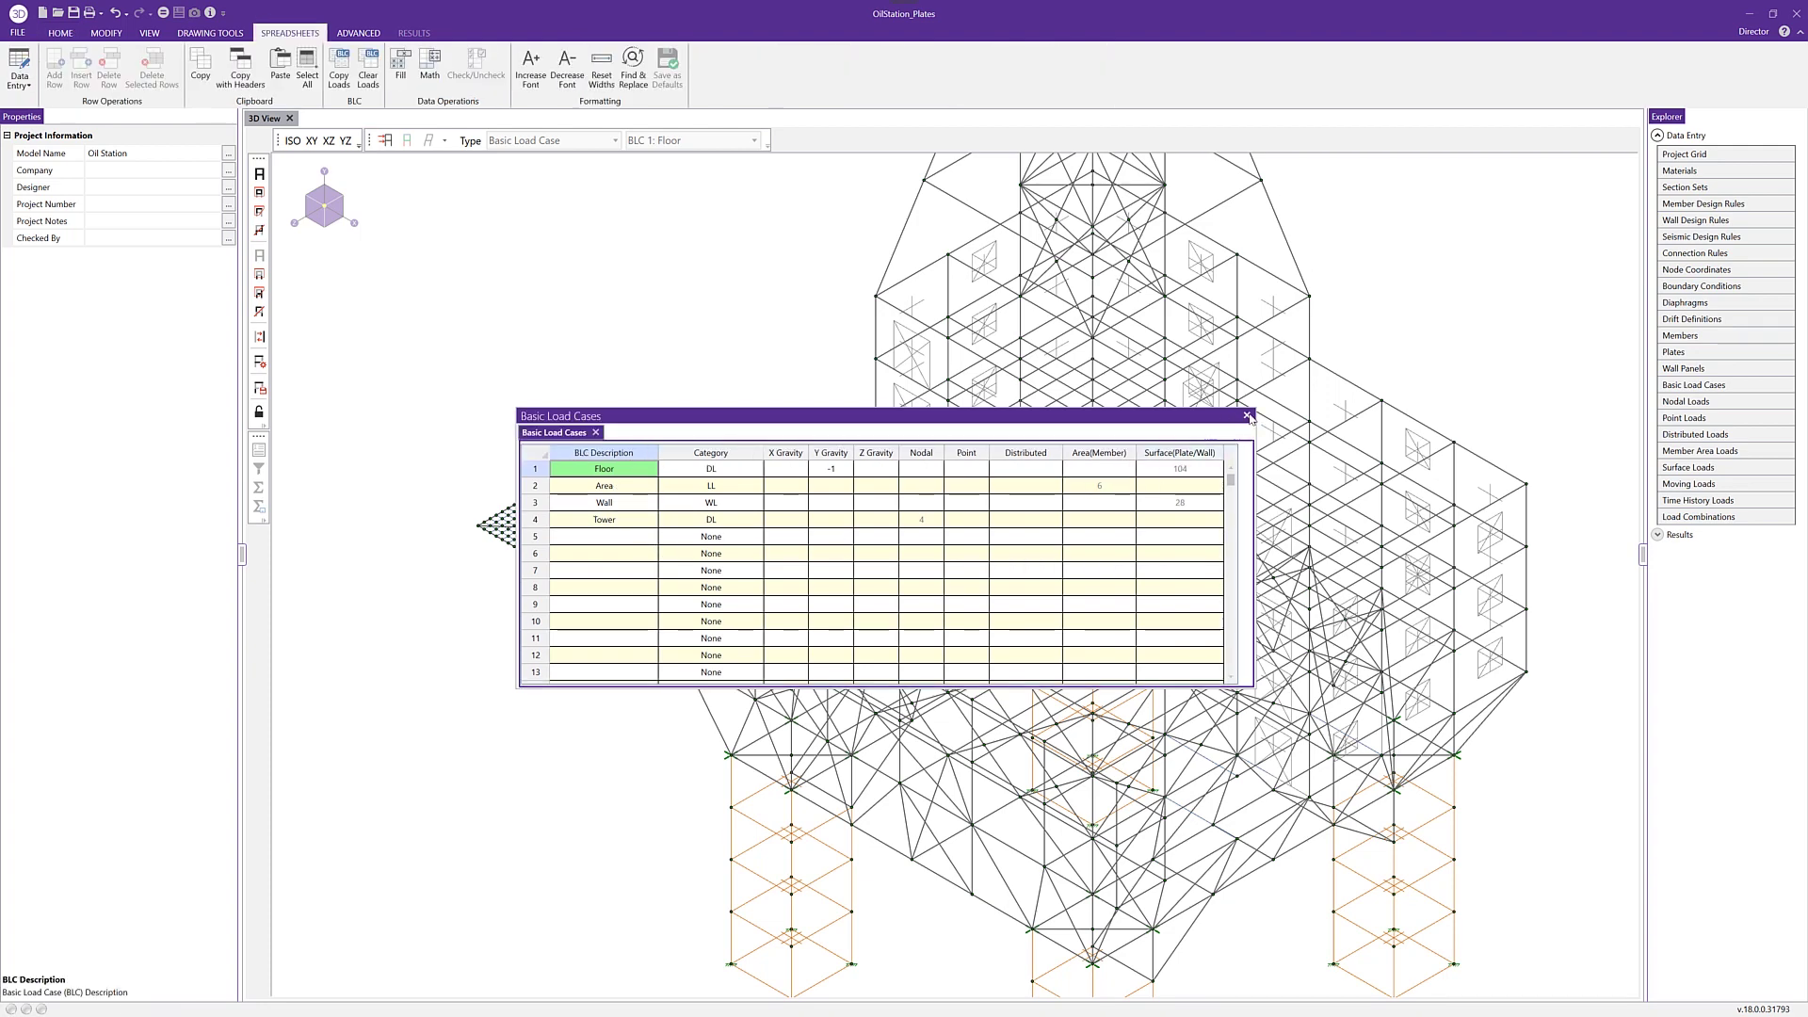
# Step: Display the loads of basic load case BLC 1: Floor on the model
pyautogui.click(390, 143)
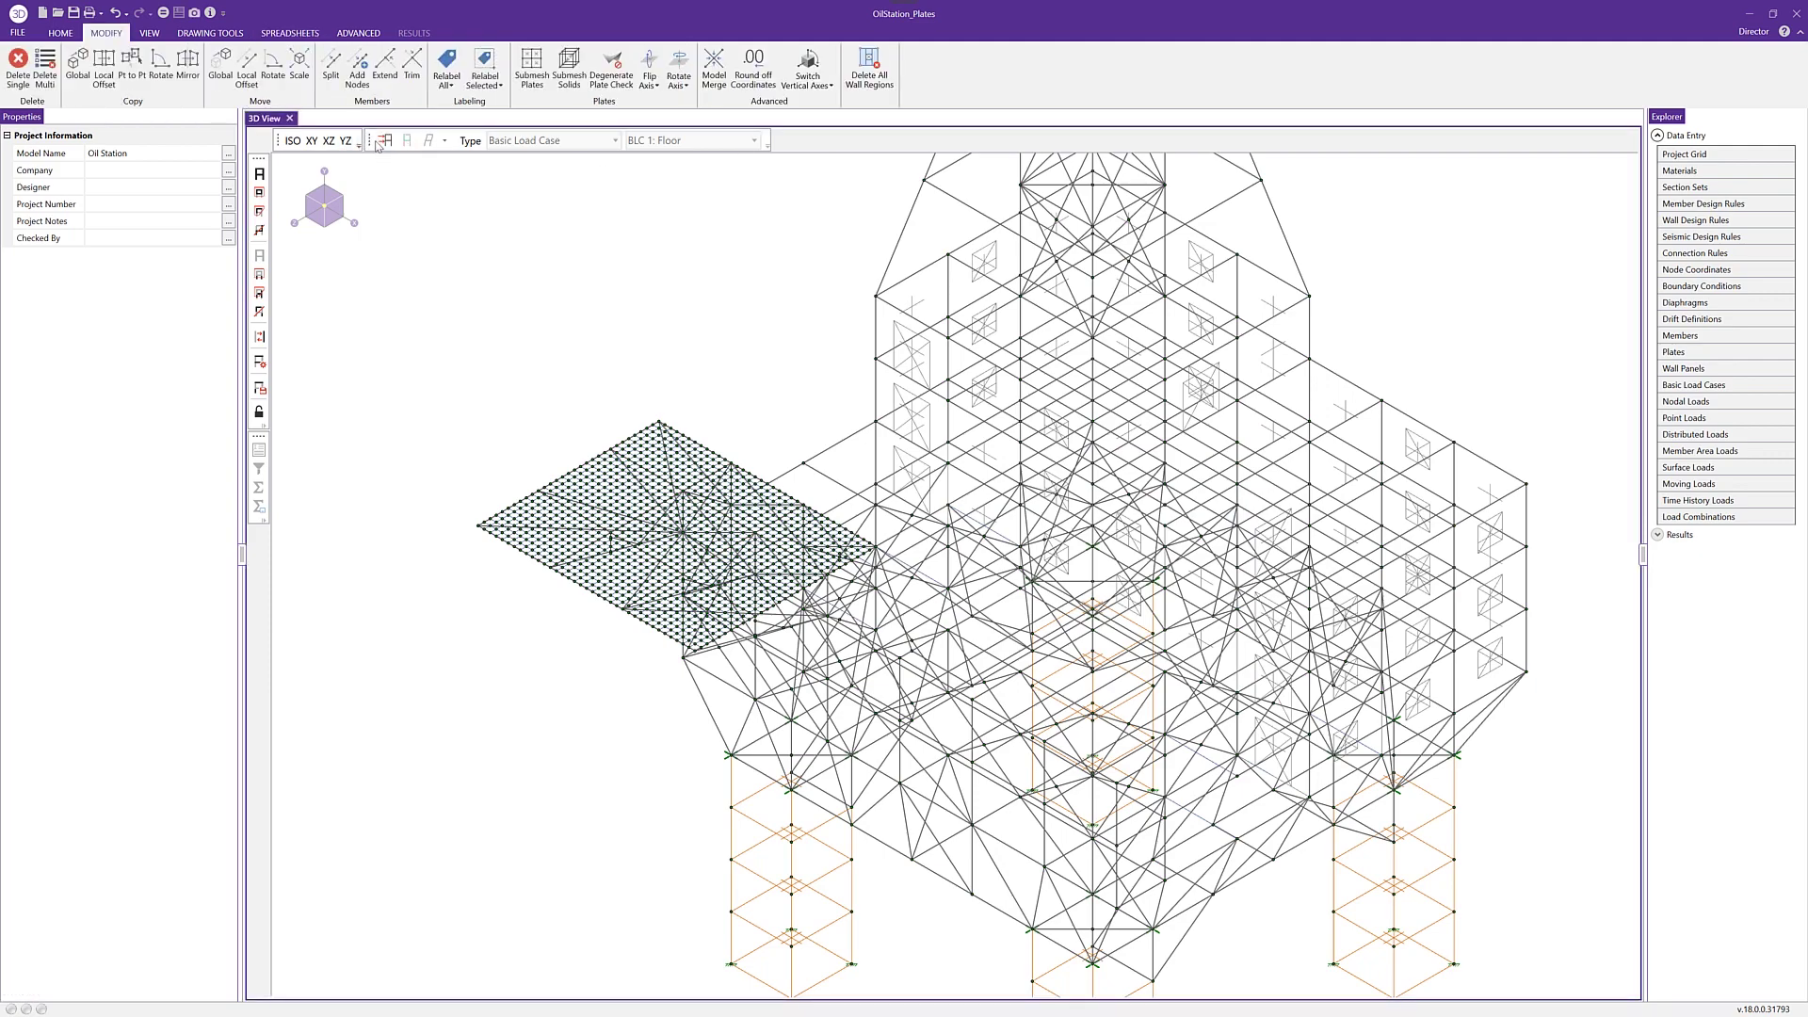
pyautogui.click(383, 141)
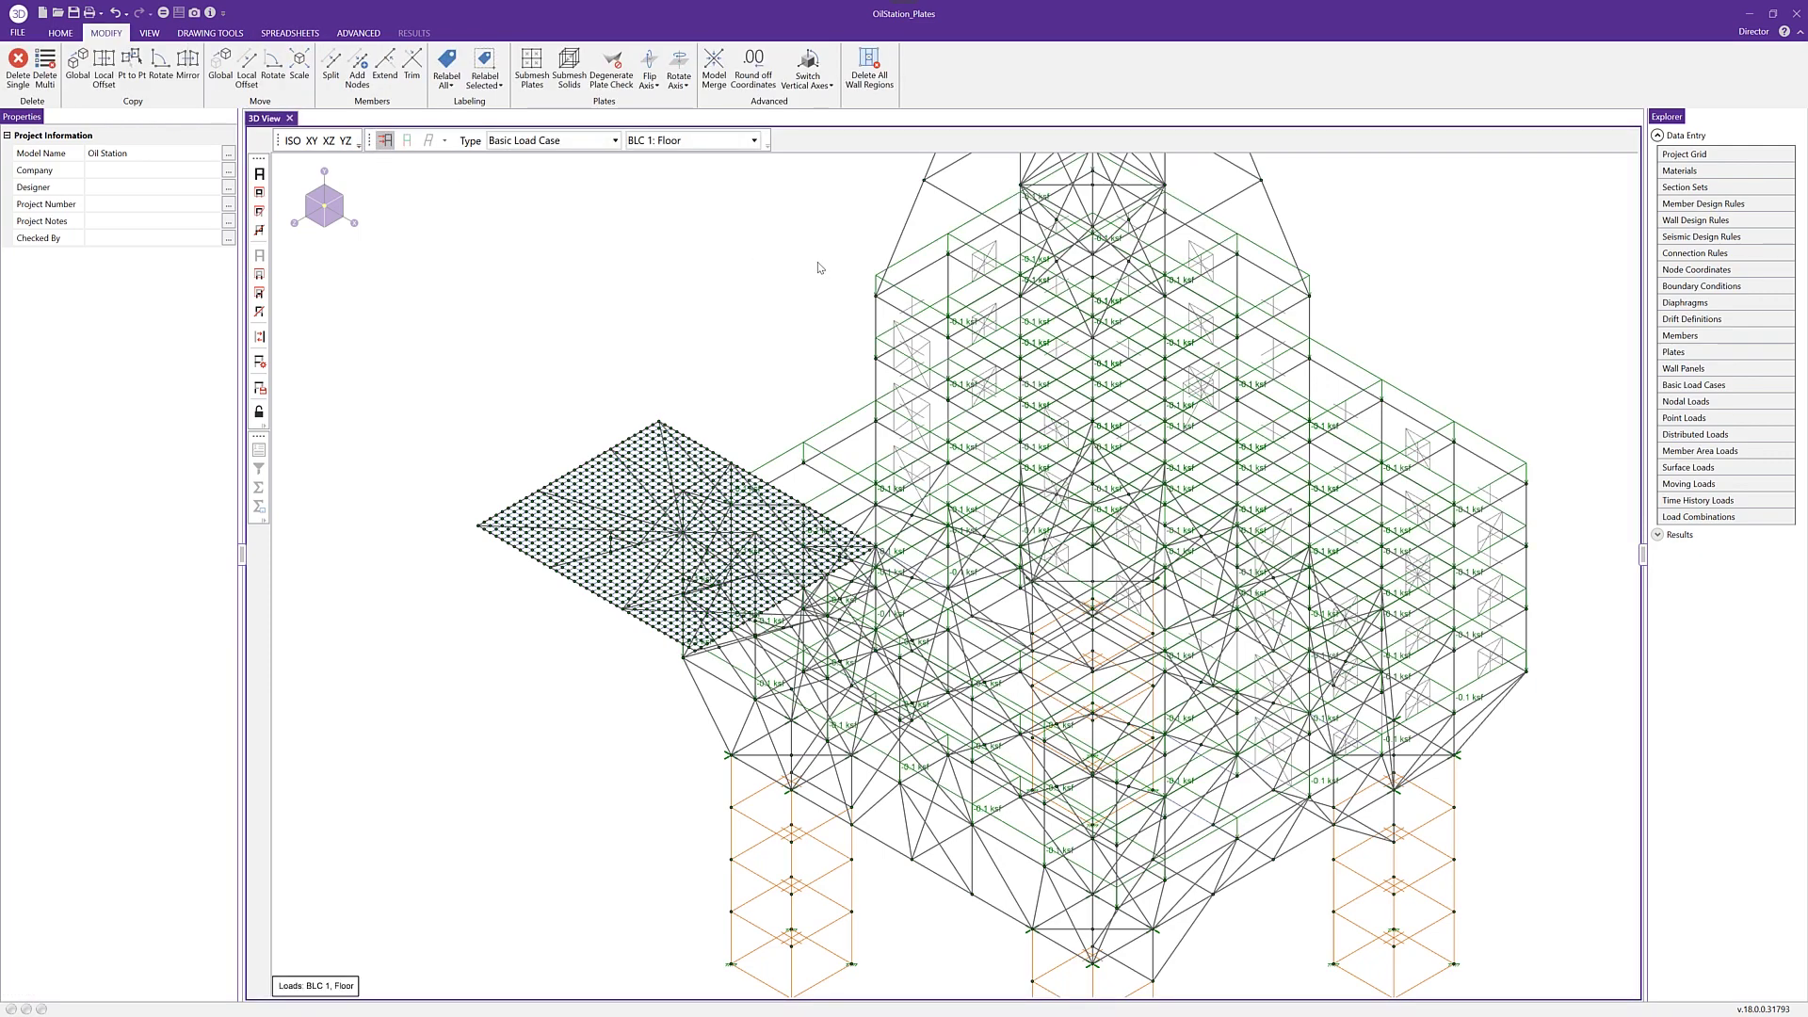
# Step: Select the meshed plates and nodes of the cantilevered deck in the YZ elevation, including its supporting edge members
pyautogui.scroll(-2, 819, 270)
pyautogui.keyDown('shift'); pyautogui.moveTo(798, 334); pyautogui.dragTo(909, 392, button='middle'); pyautogui.keyUp('shift')
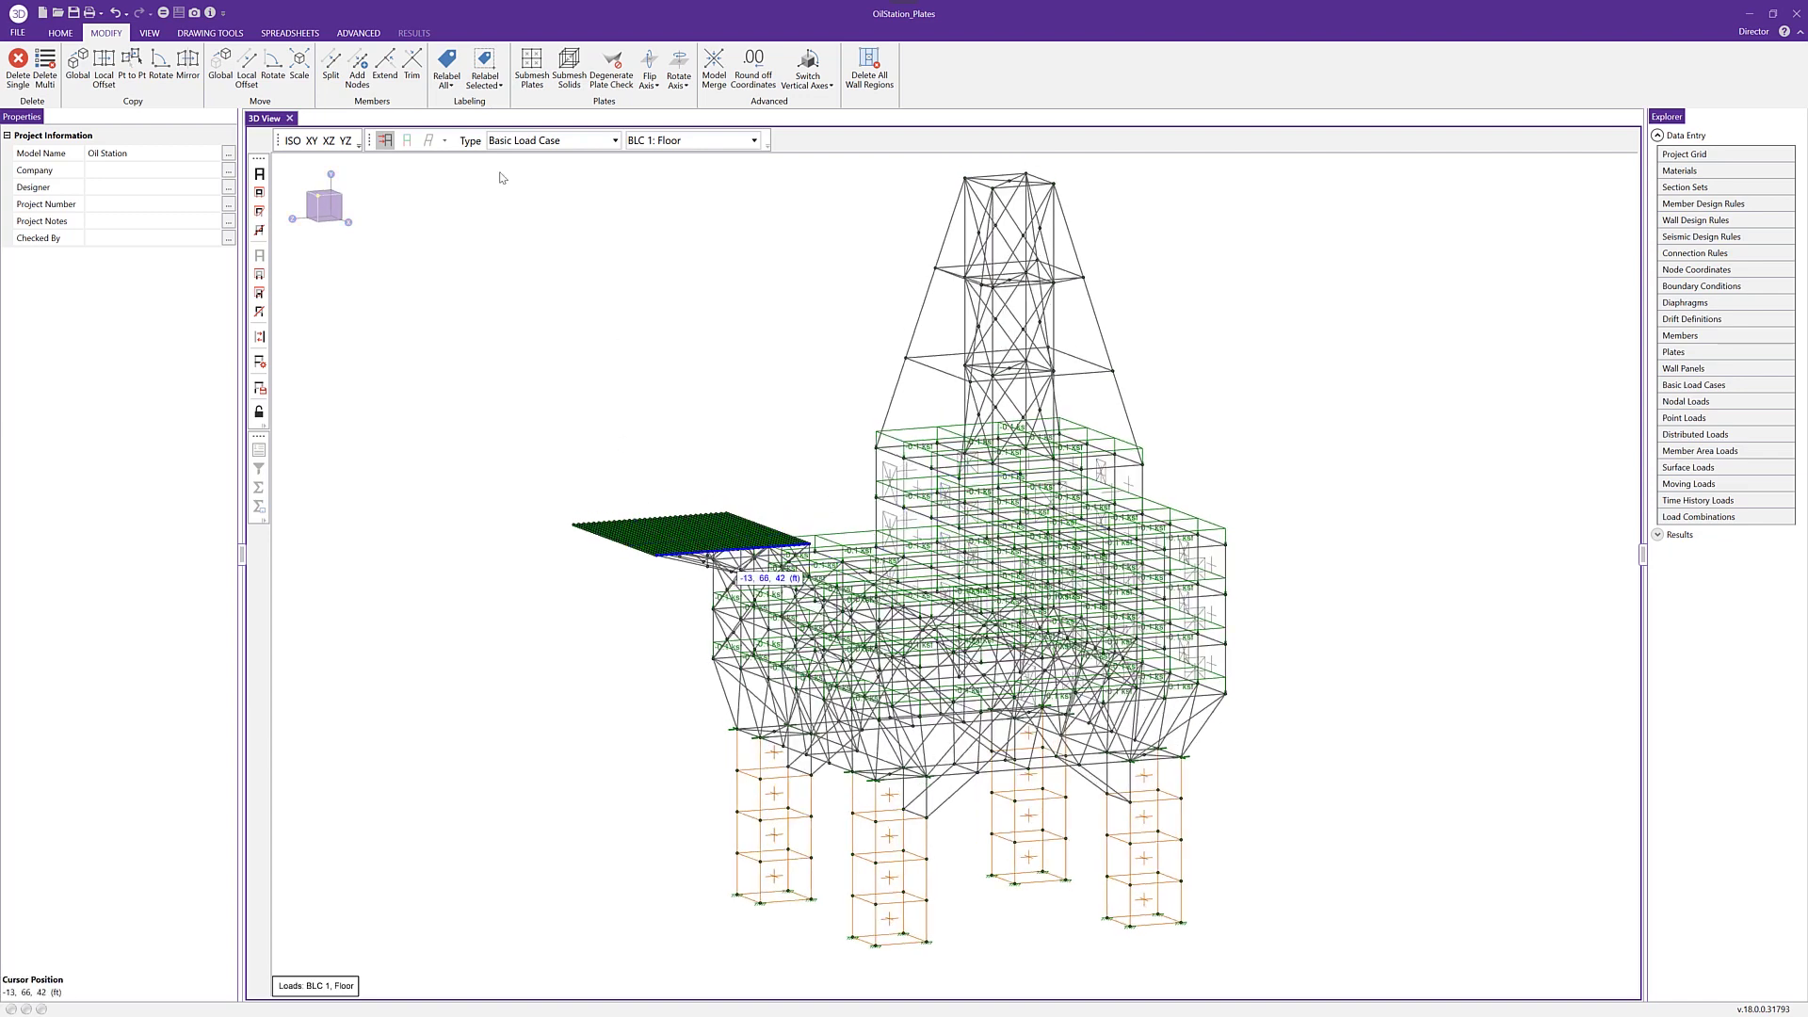
pyautogui.click(346, 141)
pyautogui.scroll(3, 675, 549)
pyautogui.moveTo(582, 505); pyautogui.dragTo(1053, 555)
pyautogui.moveTo(892, 484); pyautogui.dragTo(918, 523, button='middle')
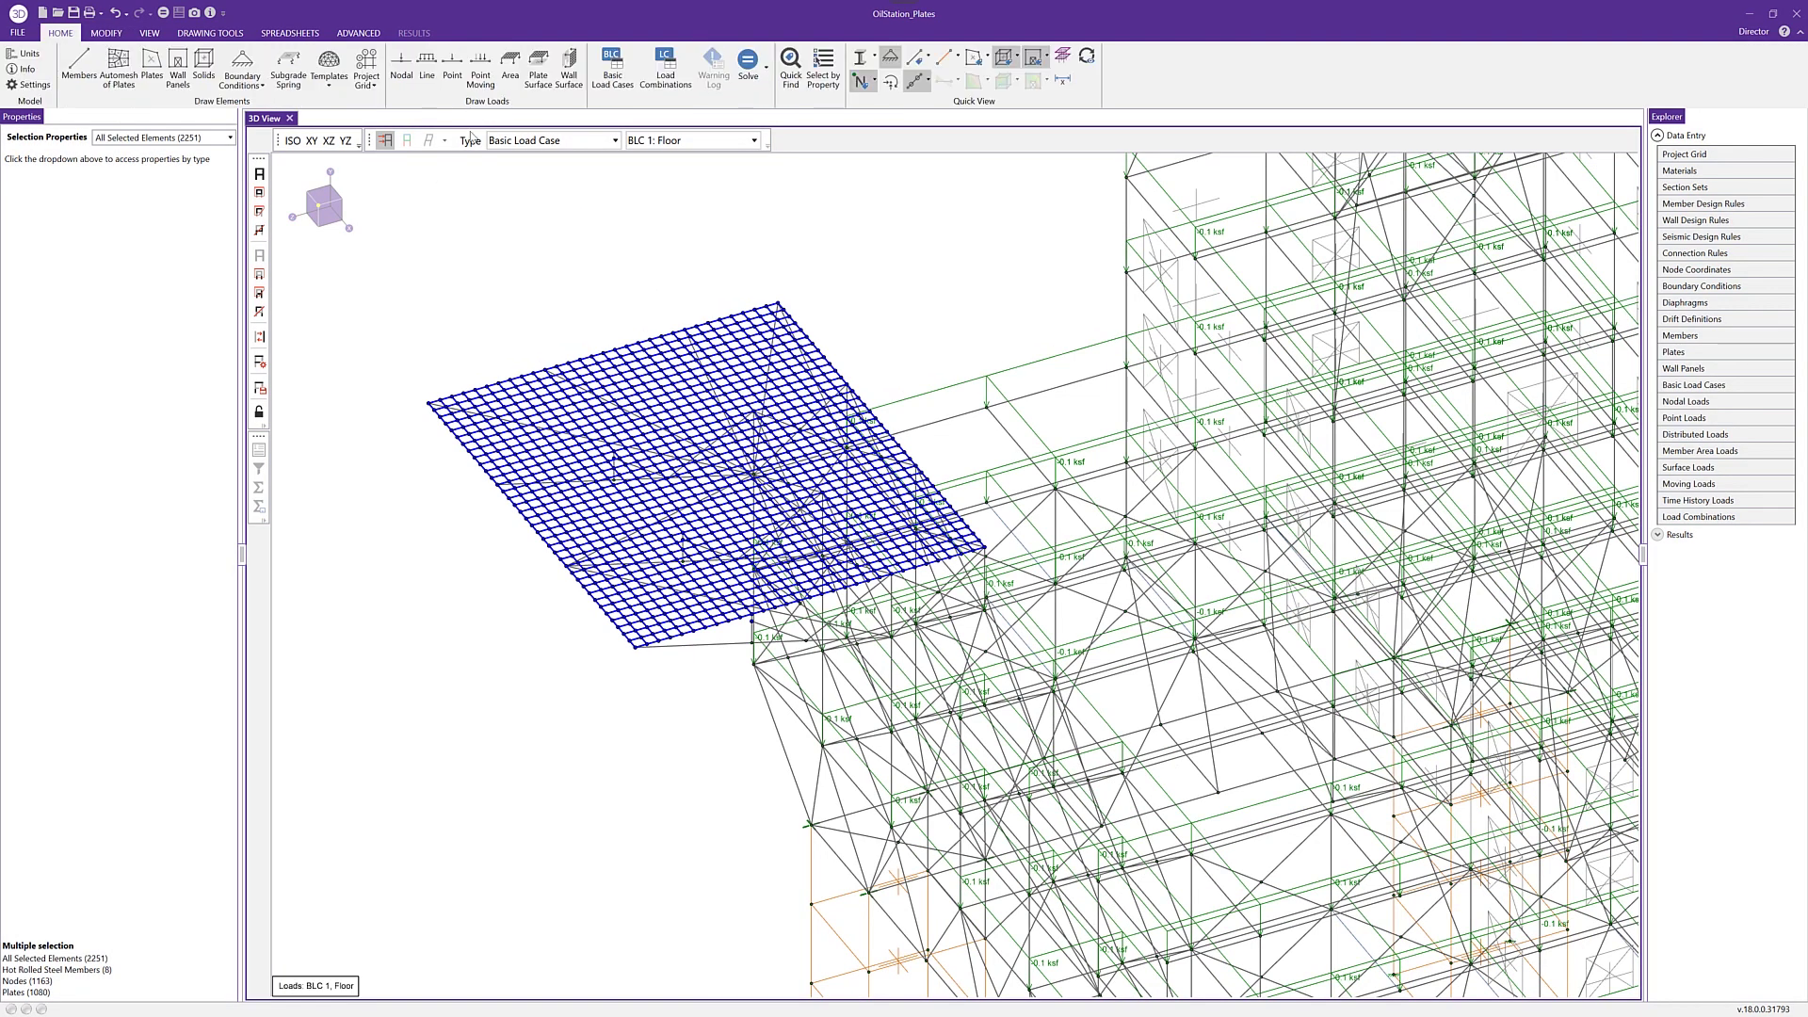
# Step: Apply a plate surface load of -0.05 ksf in the local z direction under BLC 1: Floor to the selected deck plates and clear the selection
pyautogui.click(543, 77)
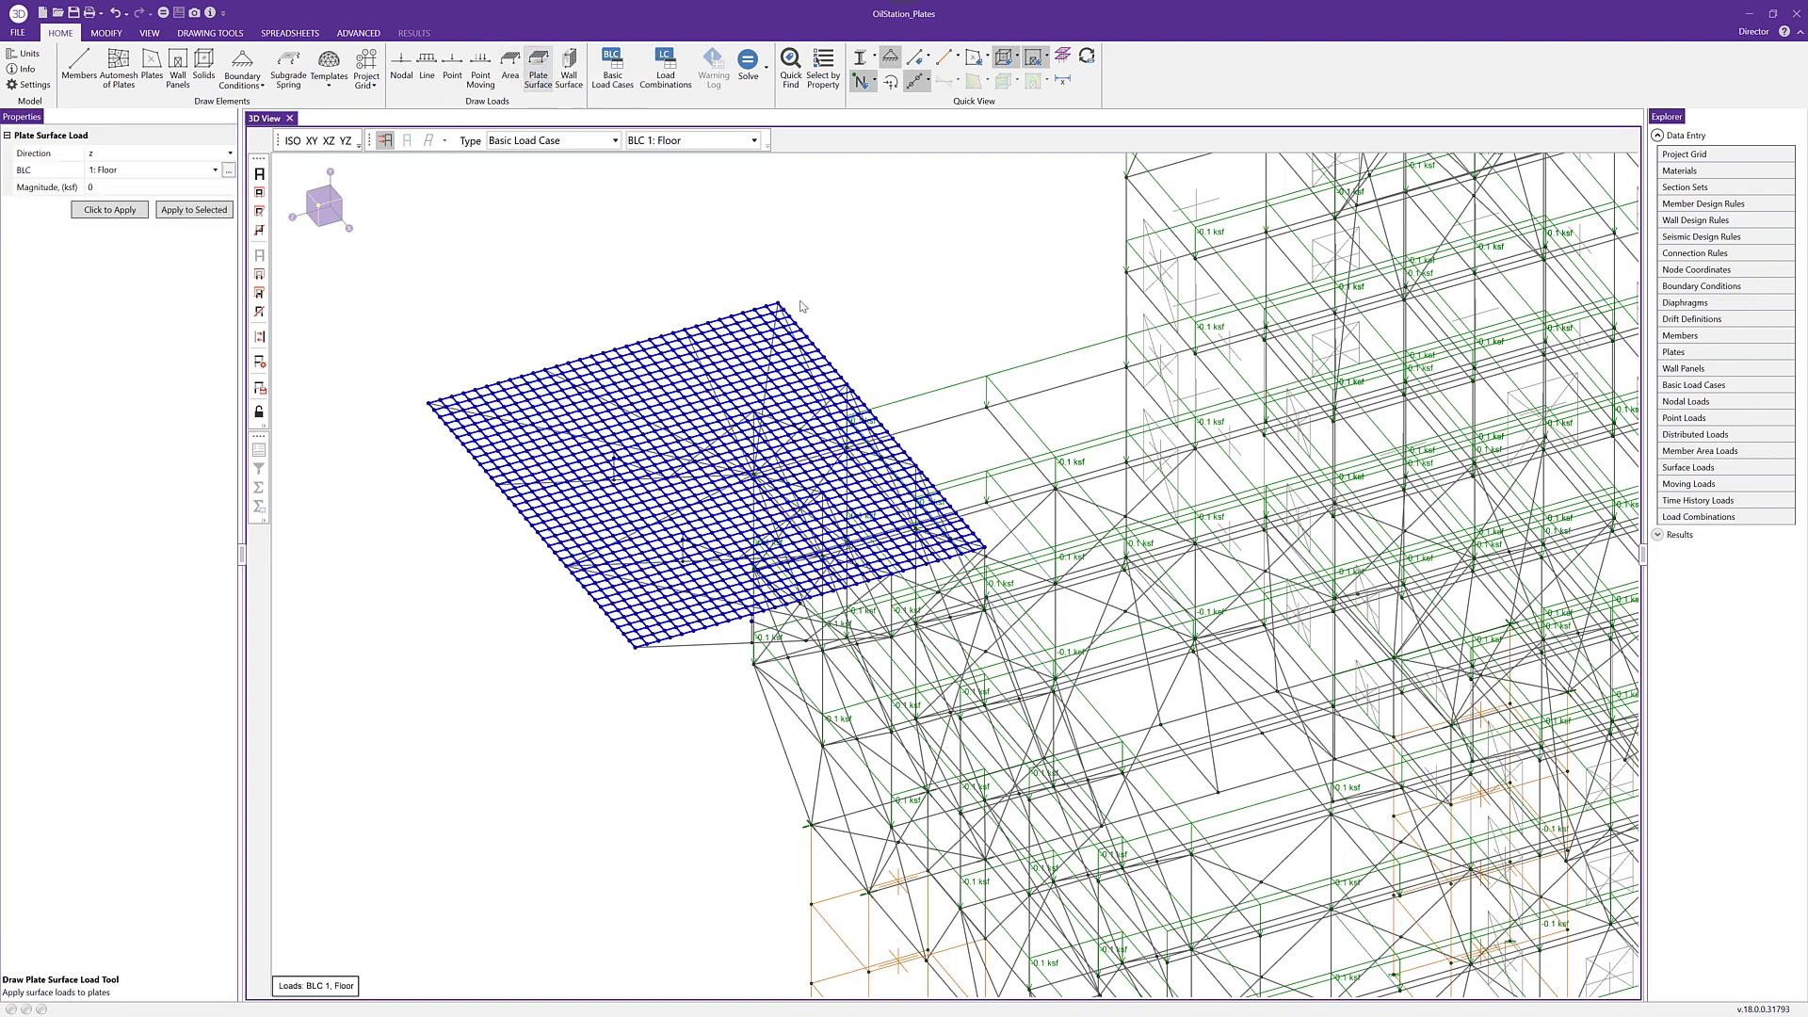
pyautogui.click(138, 153)
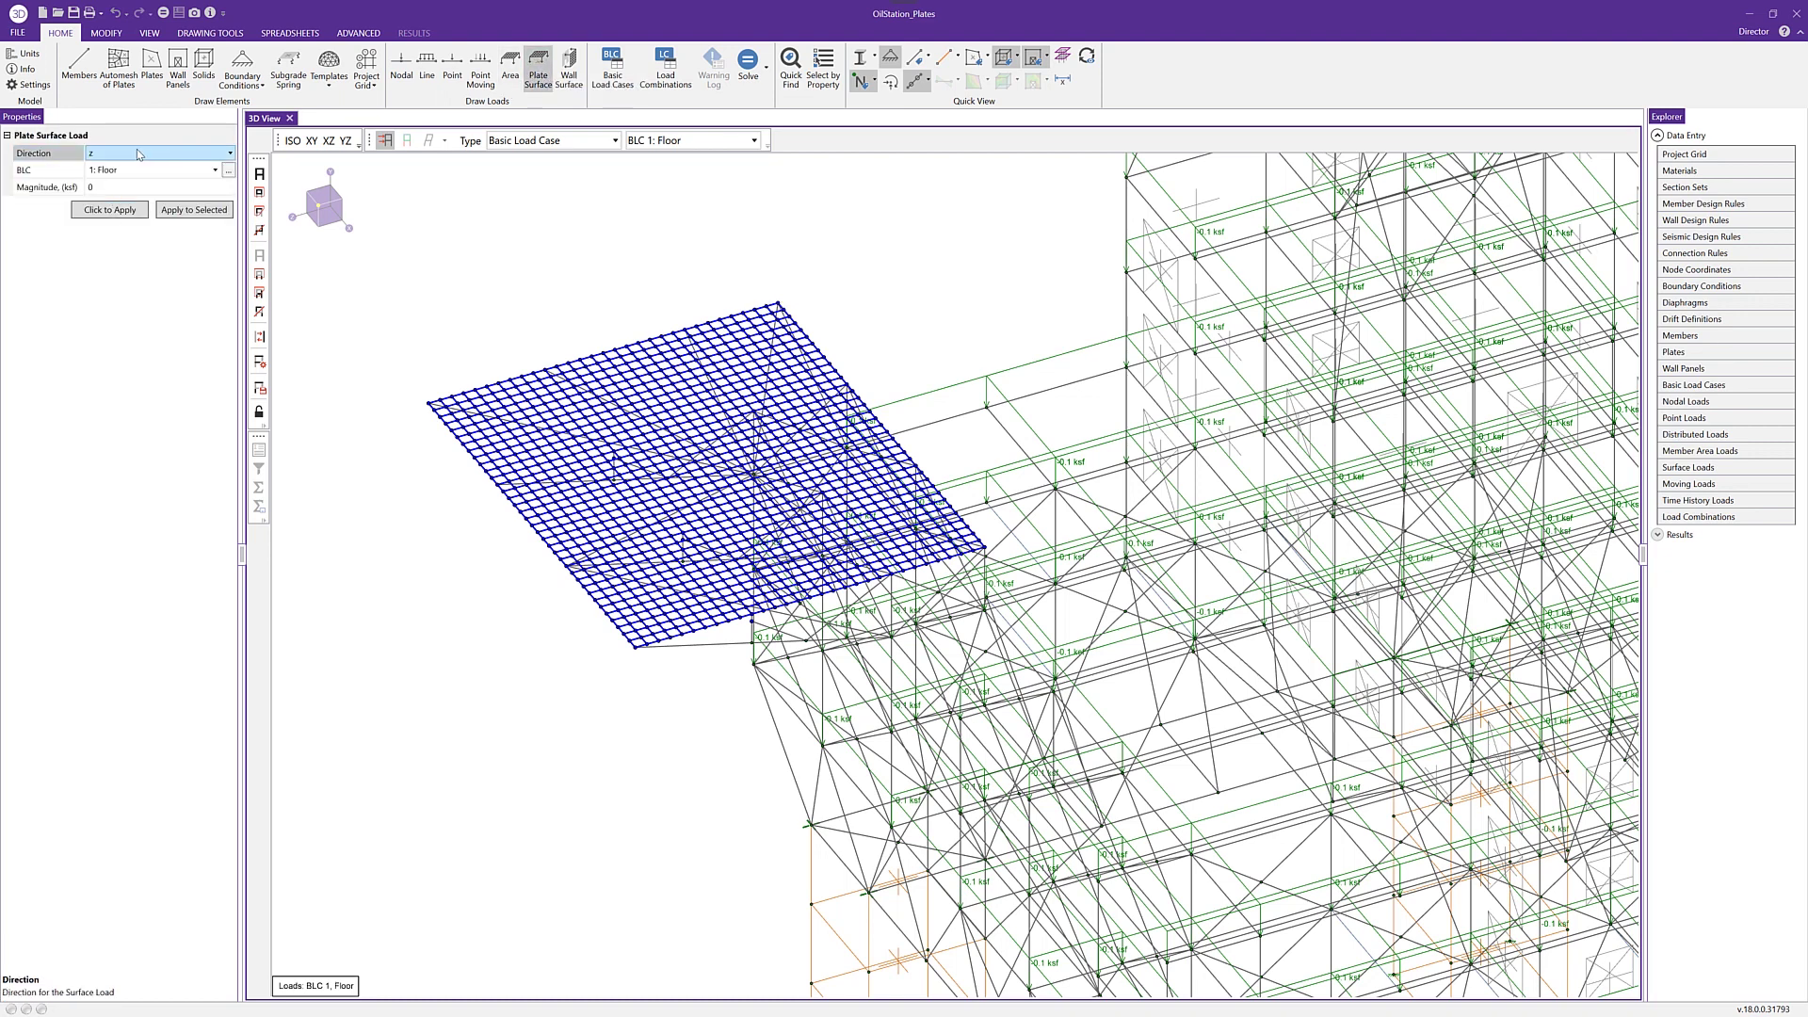
pyautogui.click(138, 153)
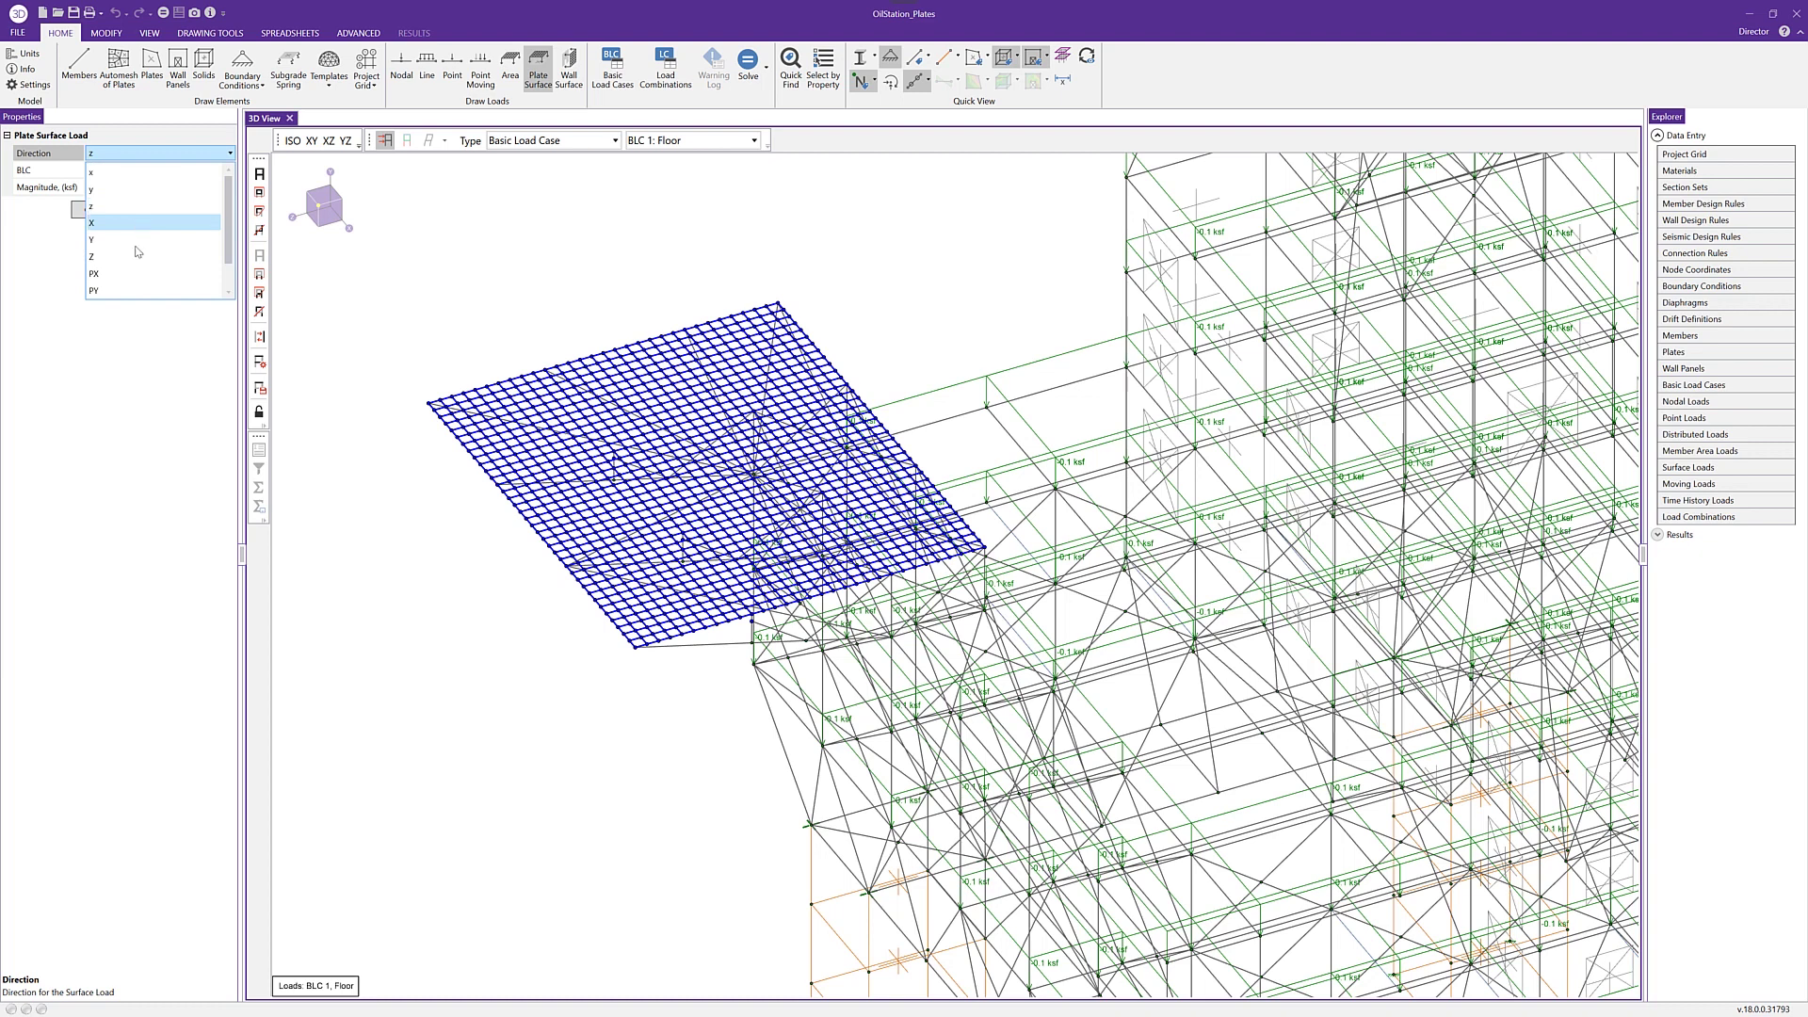
pyautogui.click(125, 155)
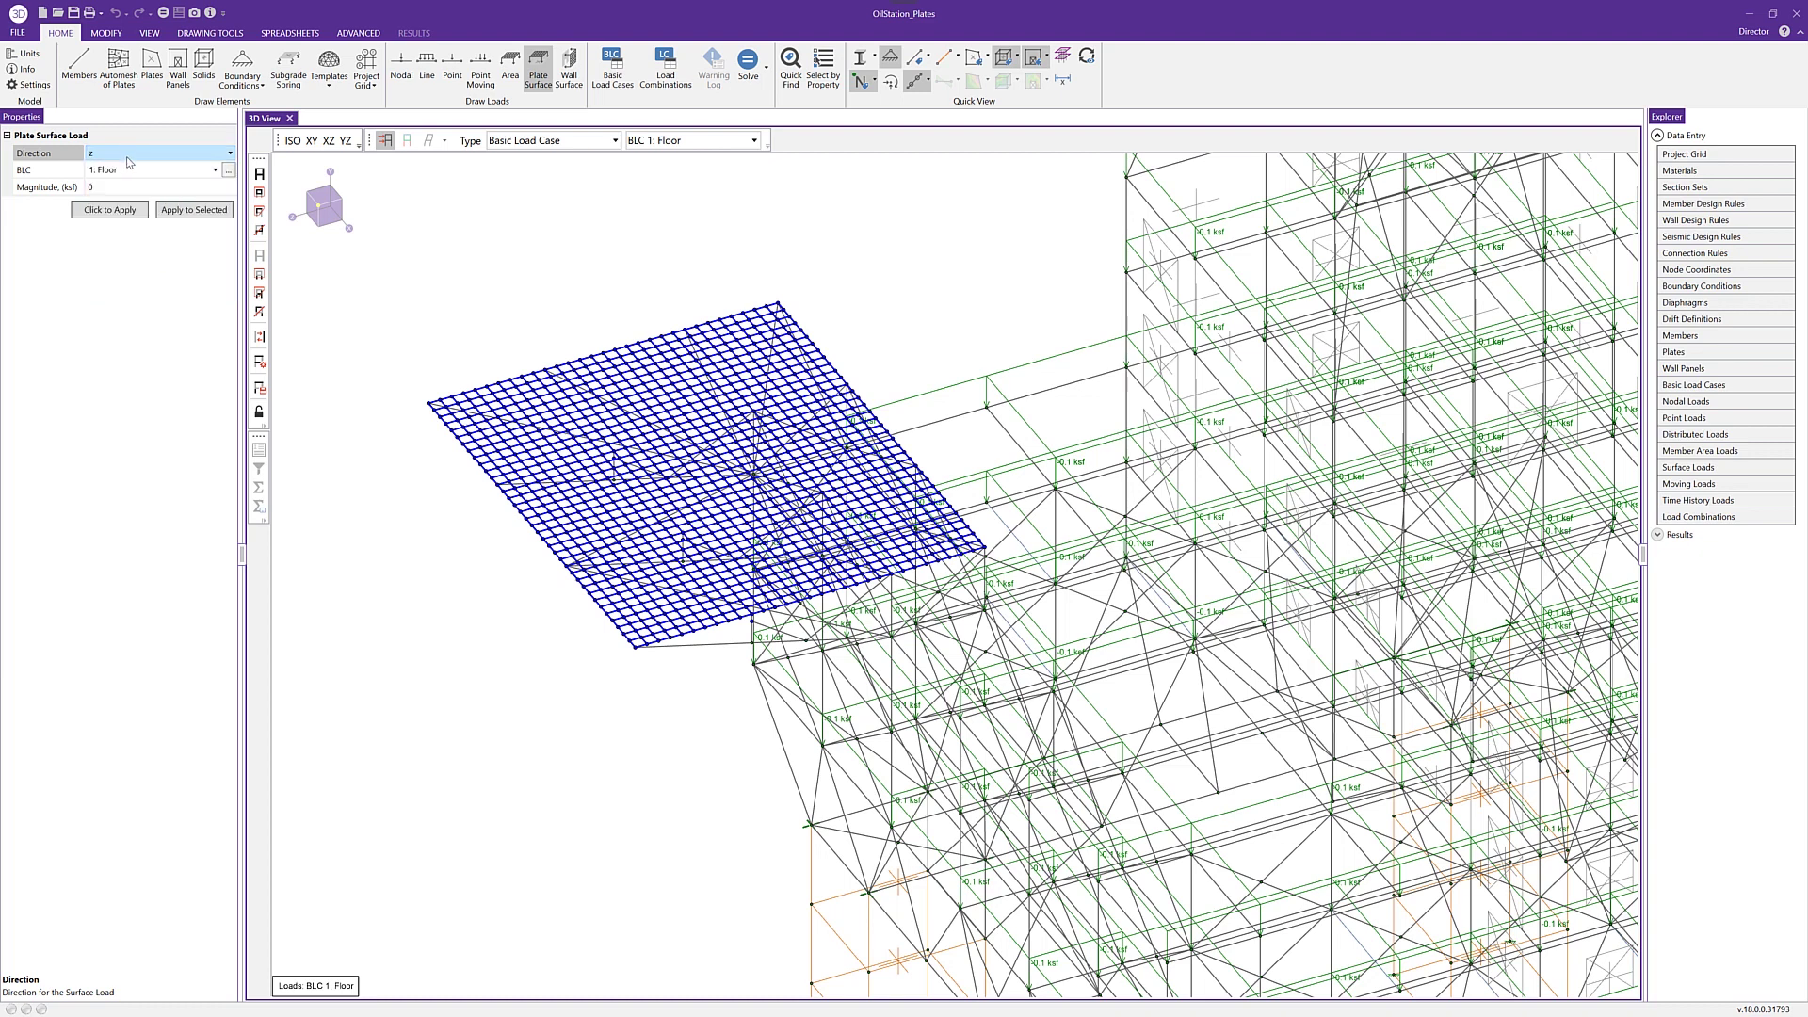
pyautogui.click(174, 170)
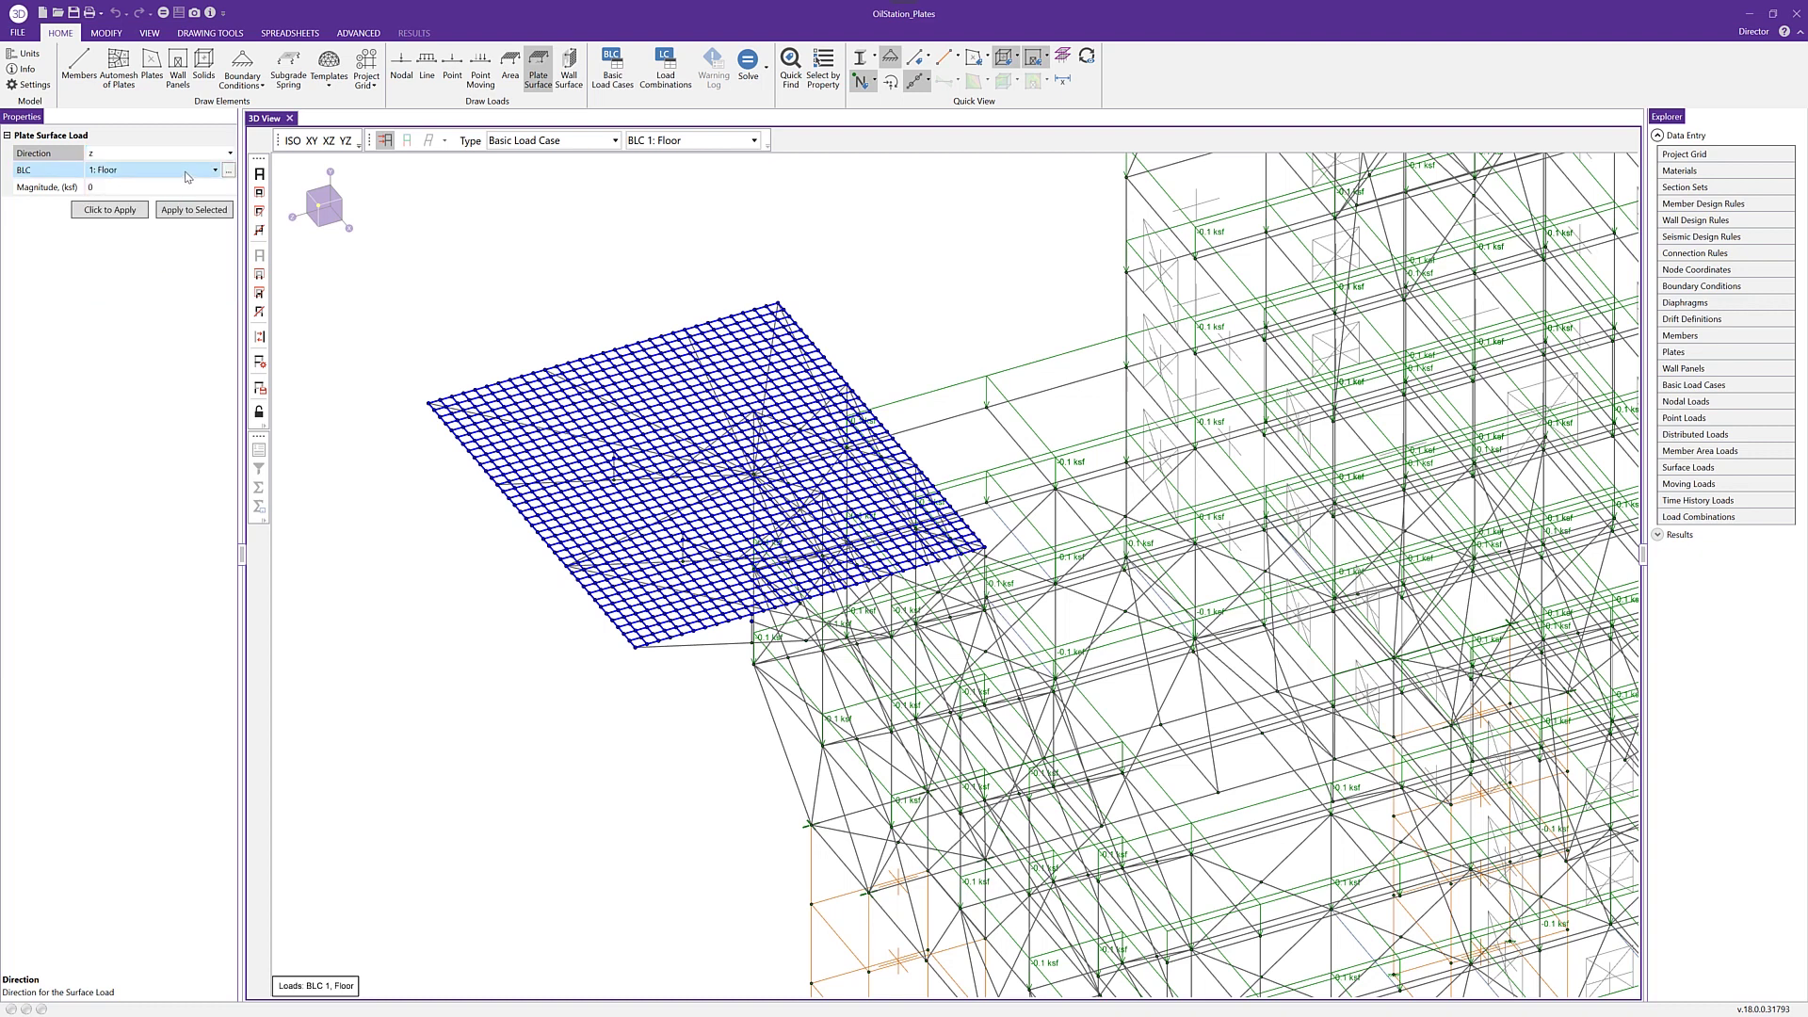
pyautogui.click(146, 188)
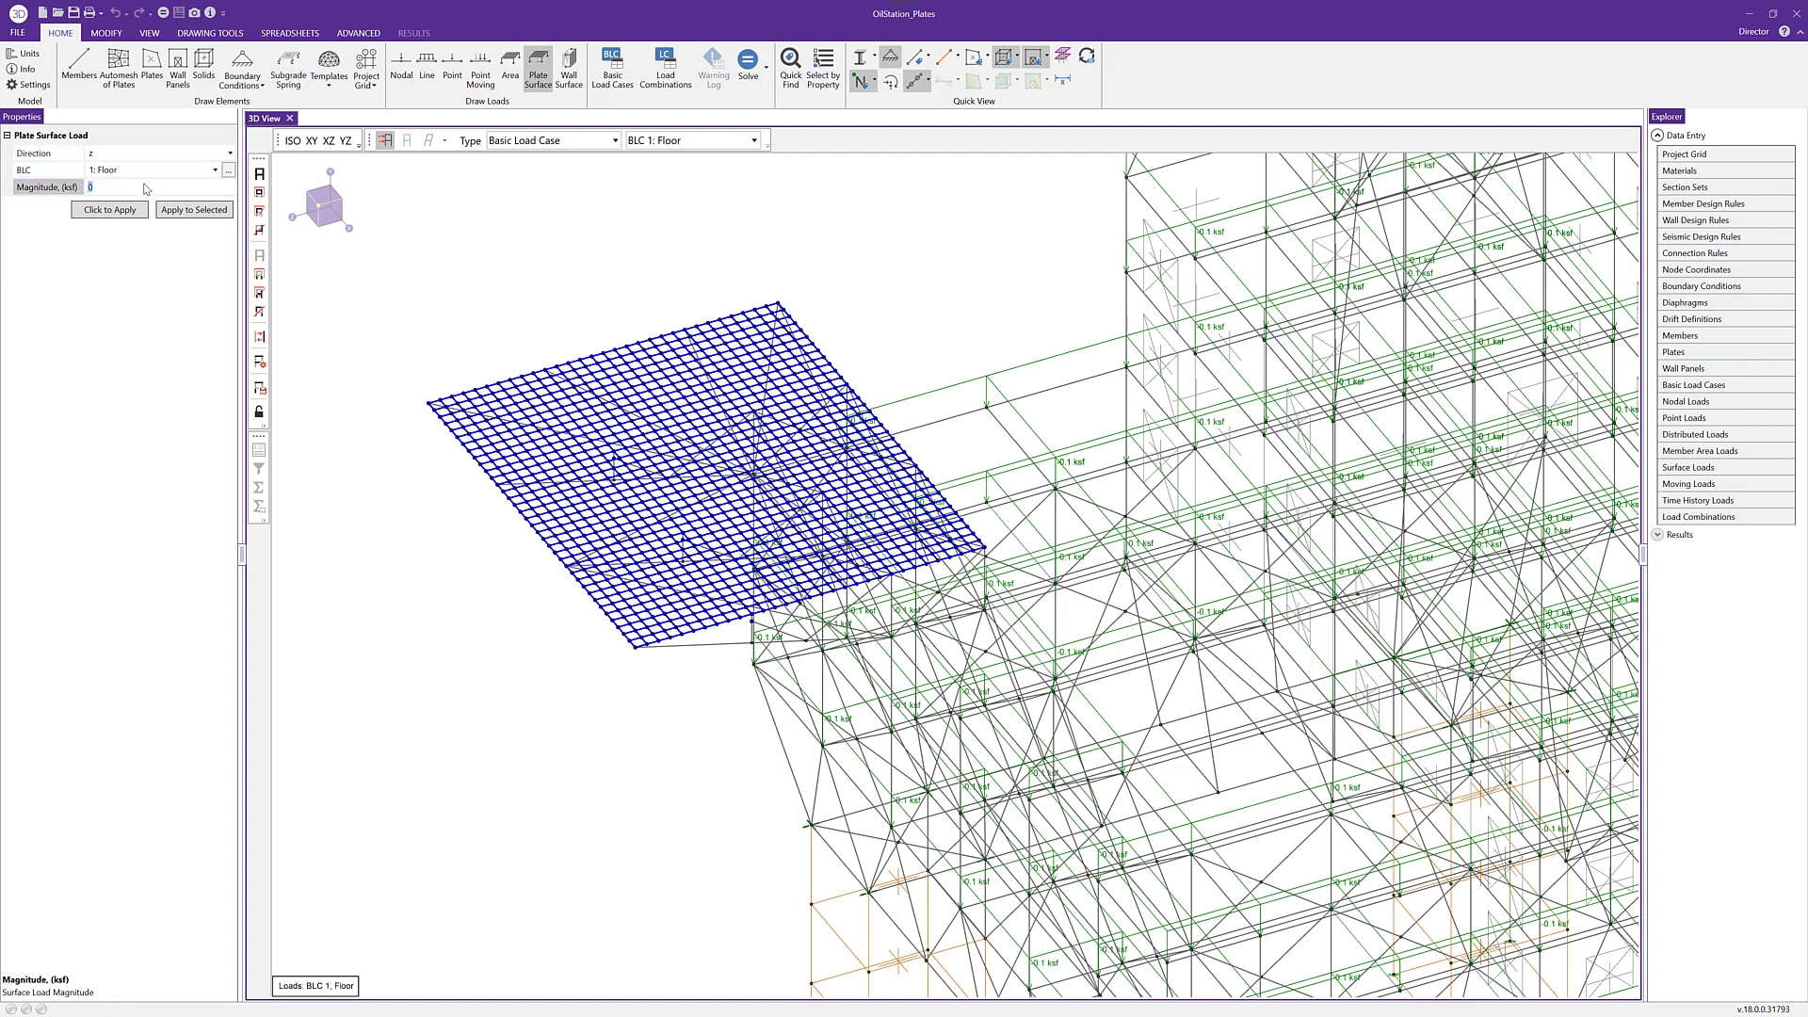
pyautogui.write('-.05')
pyautogui.click(180, 211)
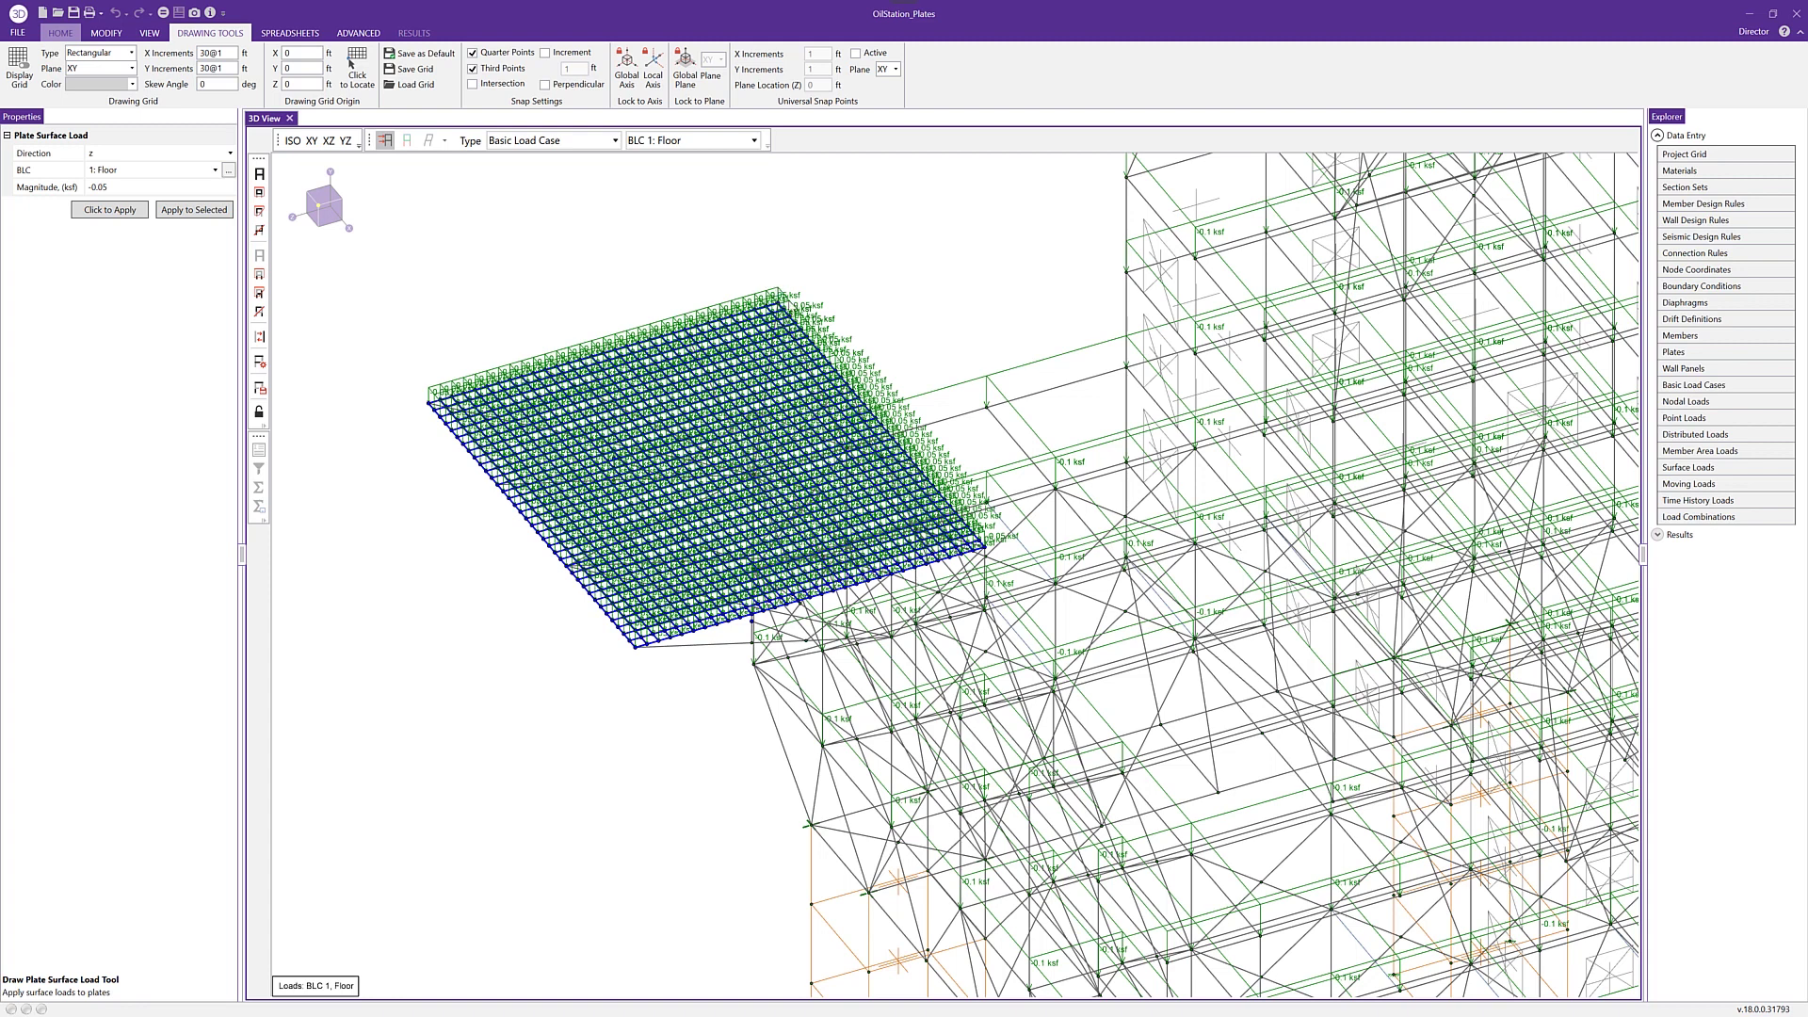
pyautogui.hotkey('ctrl', 'a')
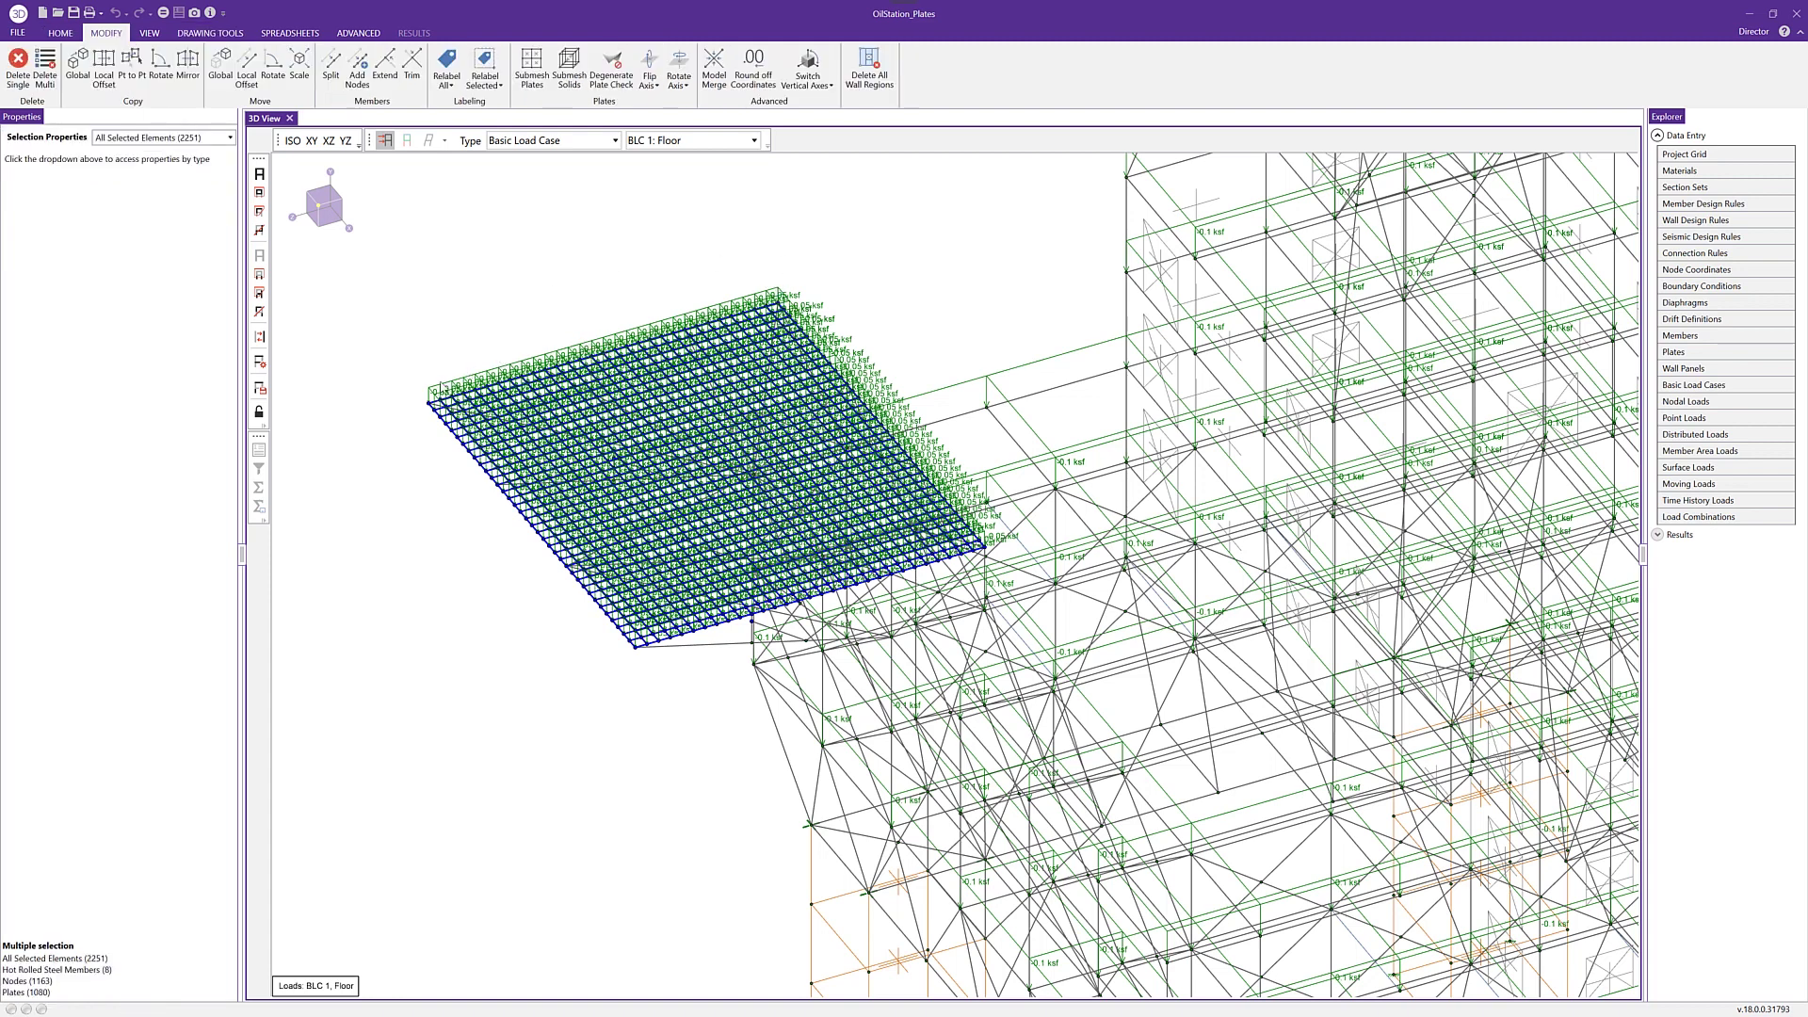
pyautogui.press('Escape')
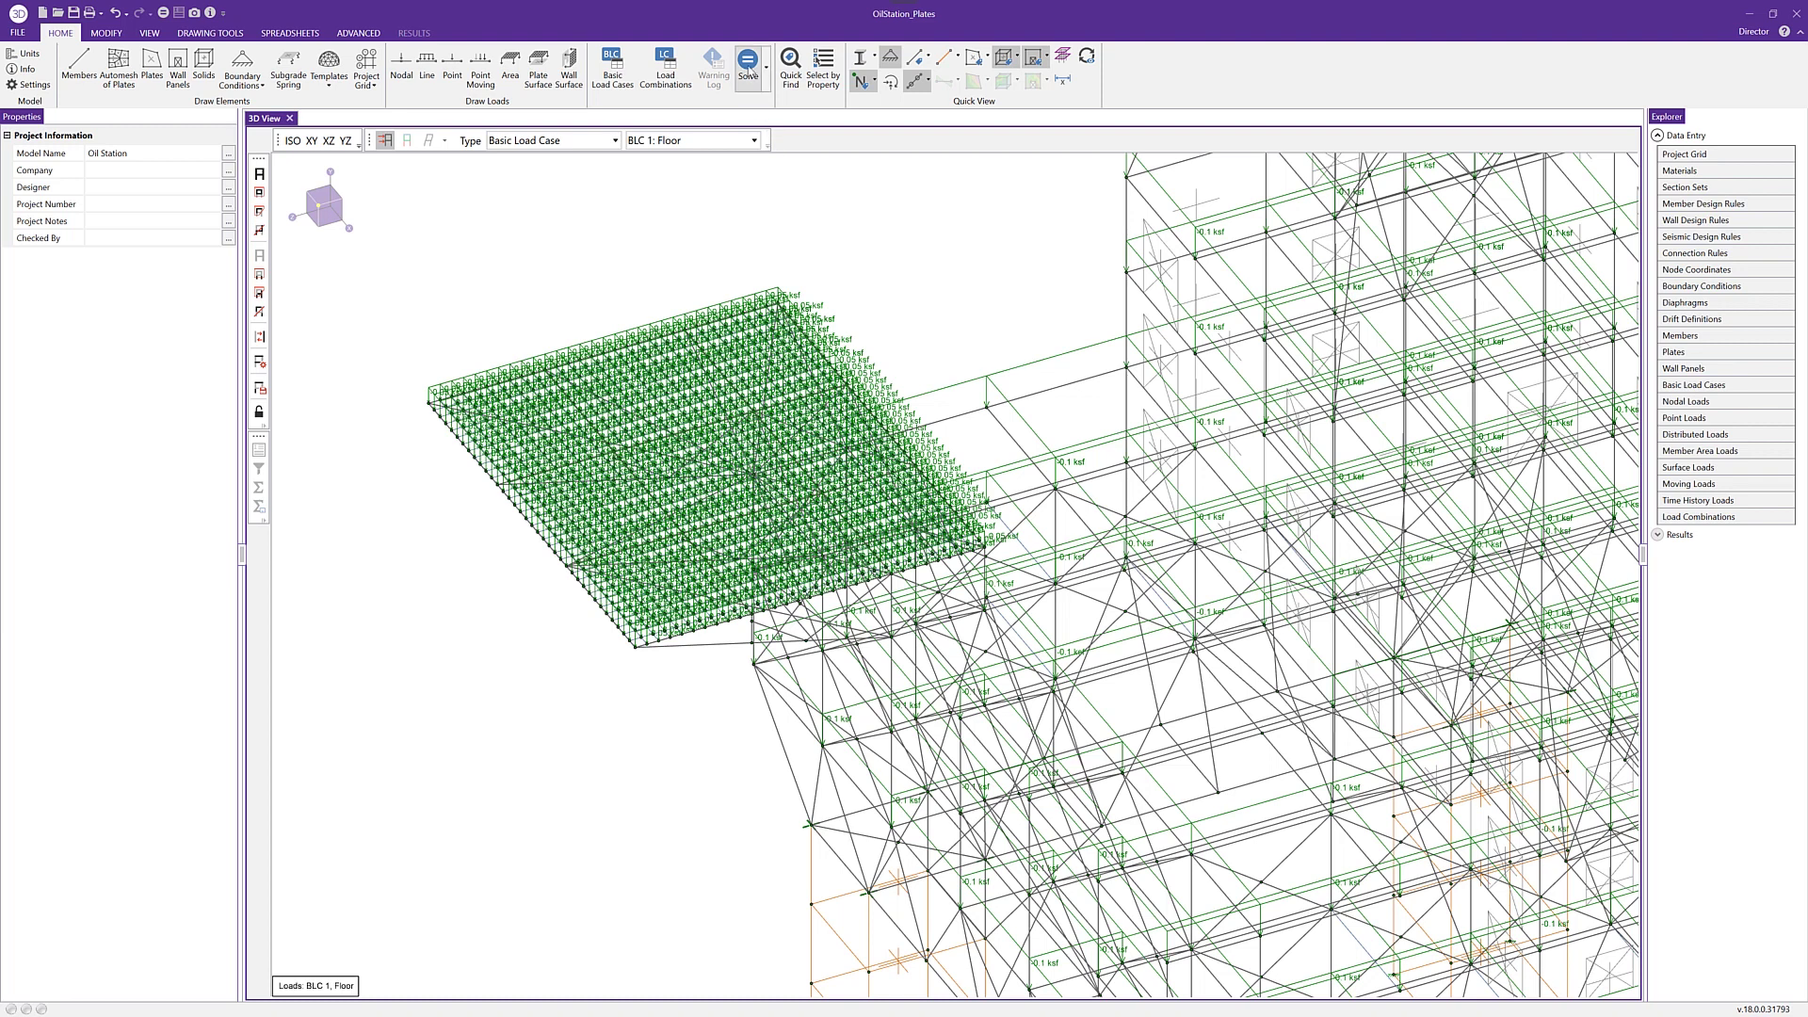
# Step: Solve the model as a batch solution of marked combinations including an envelope, and close the envelope node reactions
pyautogui.click(746, 71)
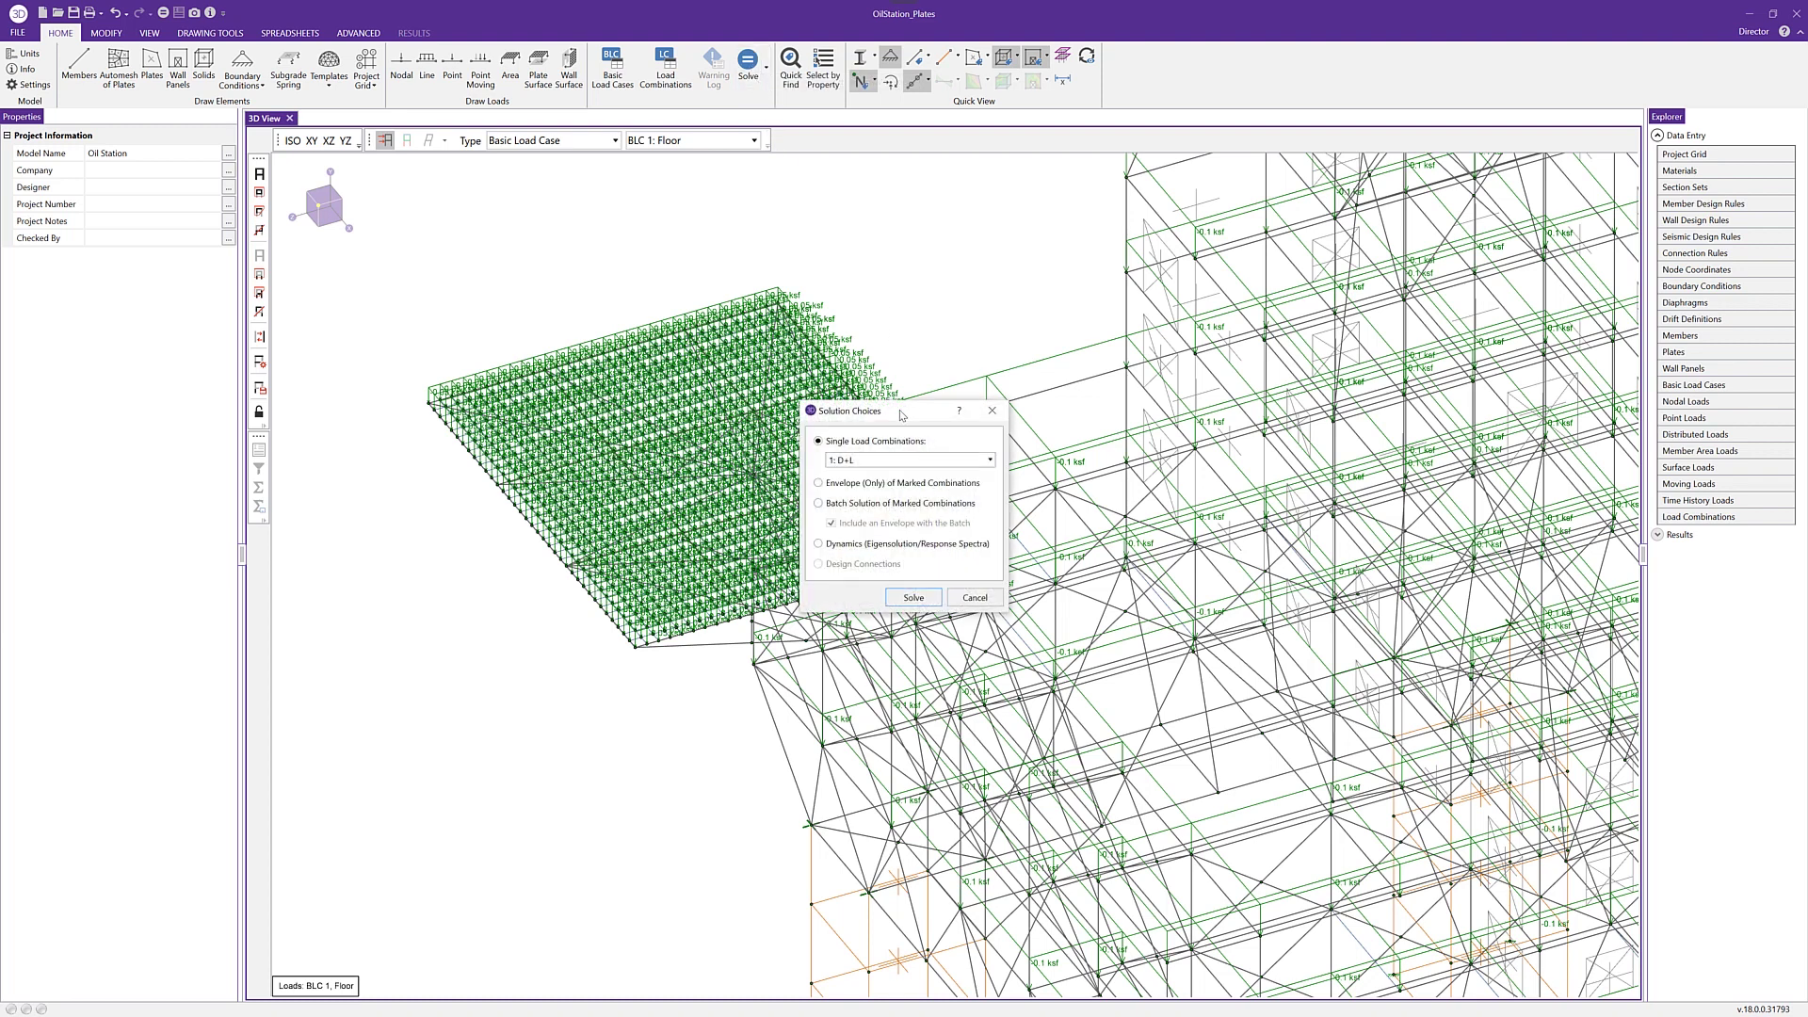
pyautogui.click(865, 504)
pyautogui.click(918, 598)
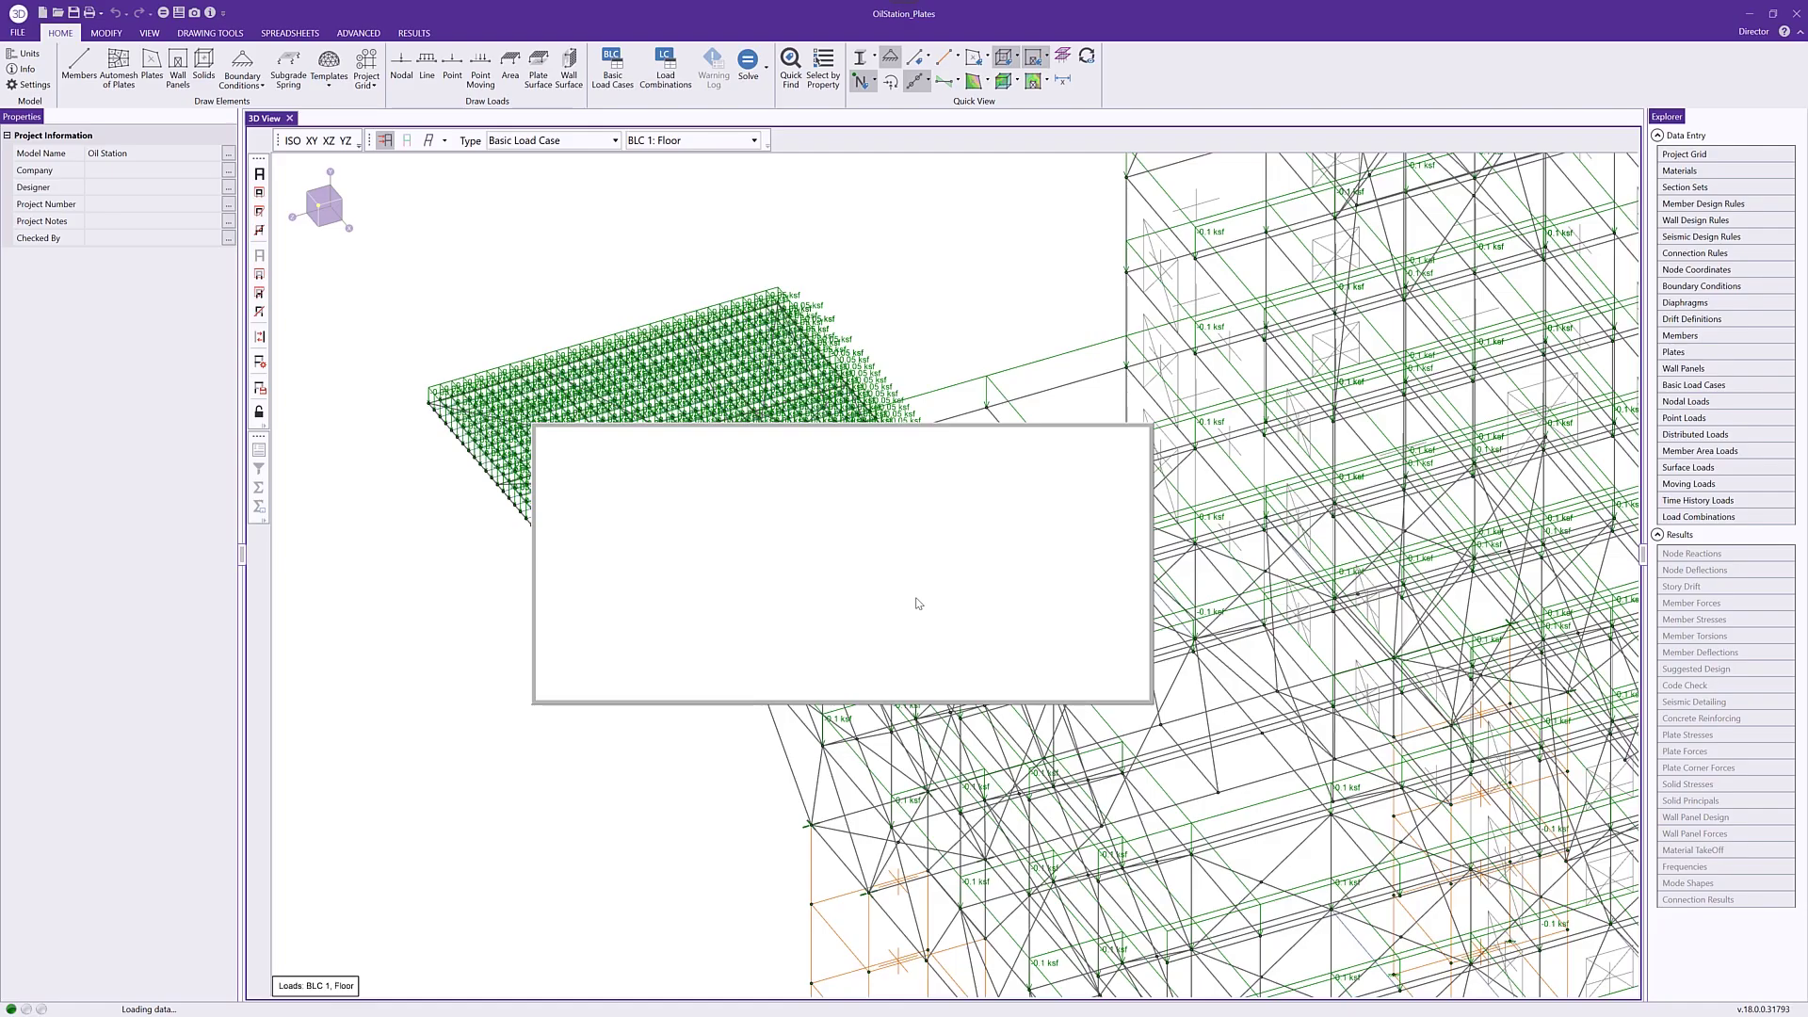
pyautogui.click(1083, 631)
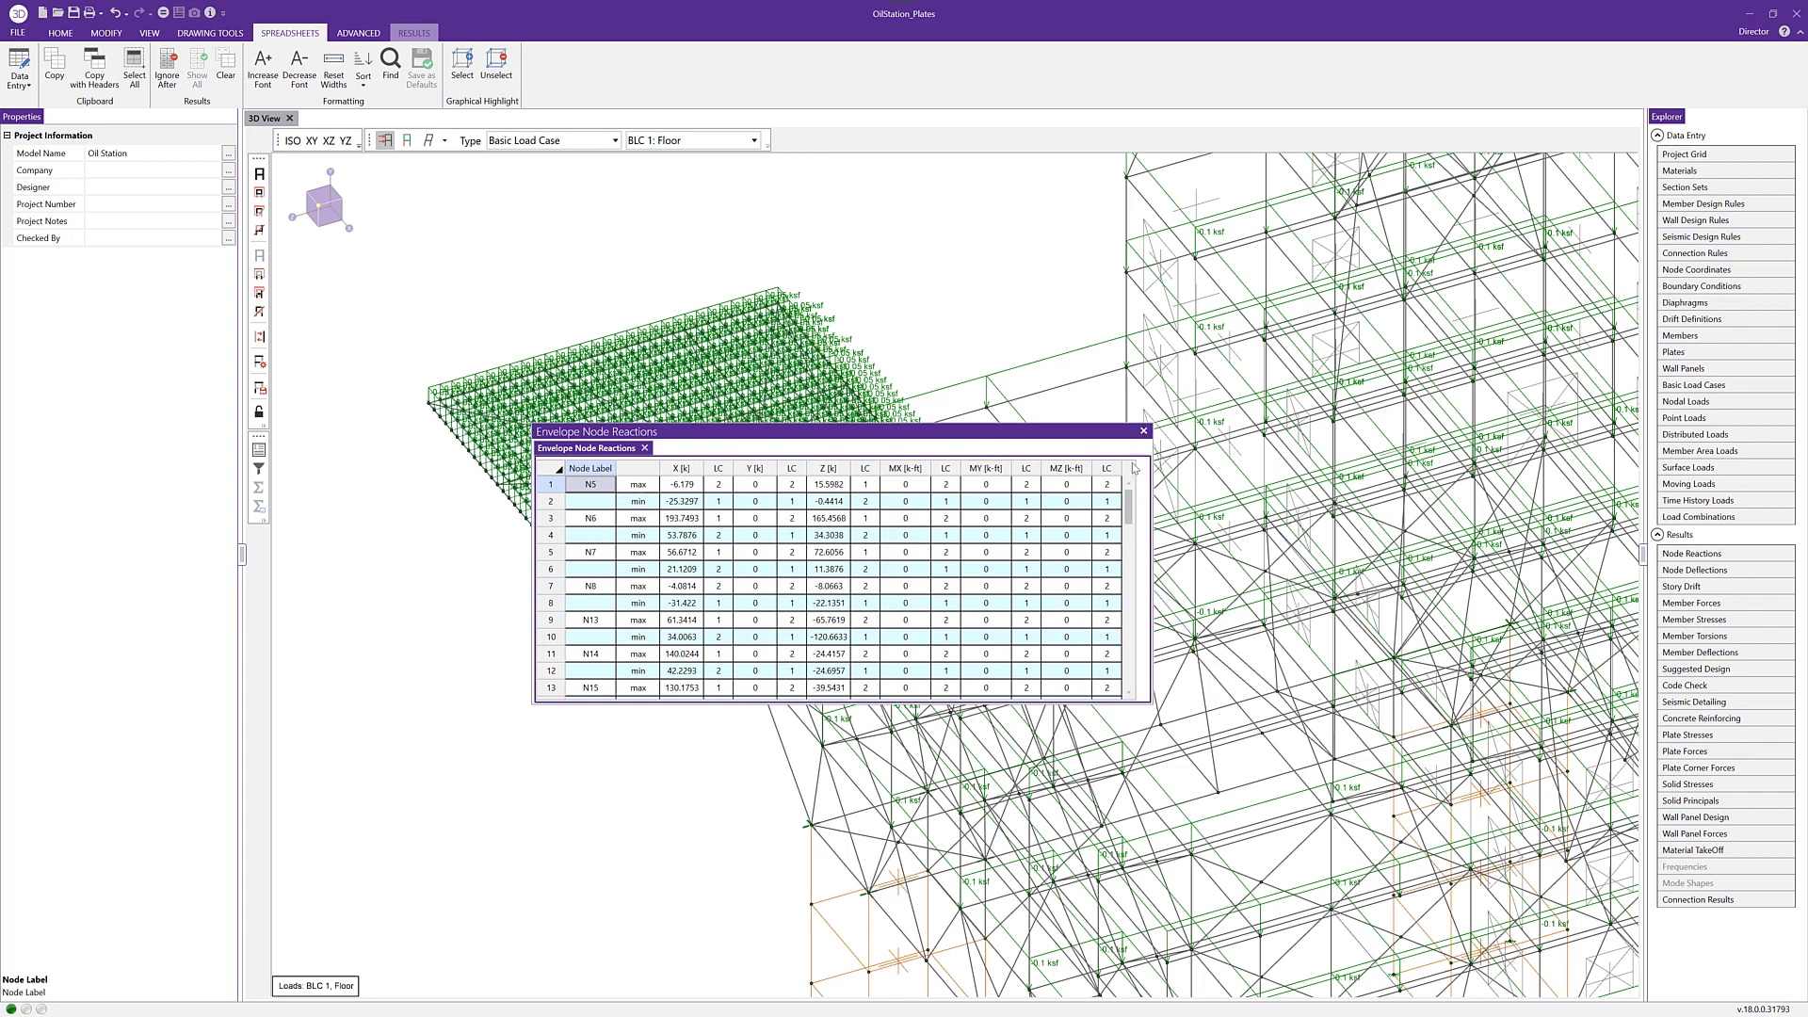
pyautogui.click(1143, 430)
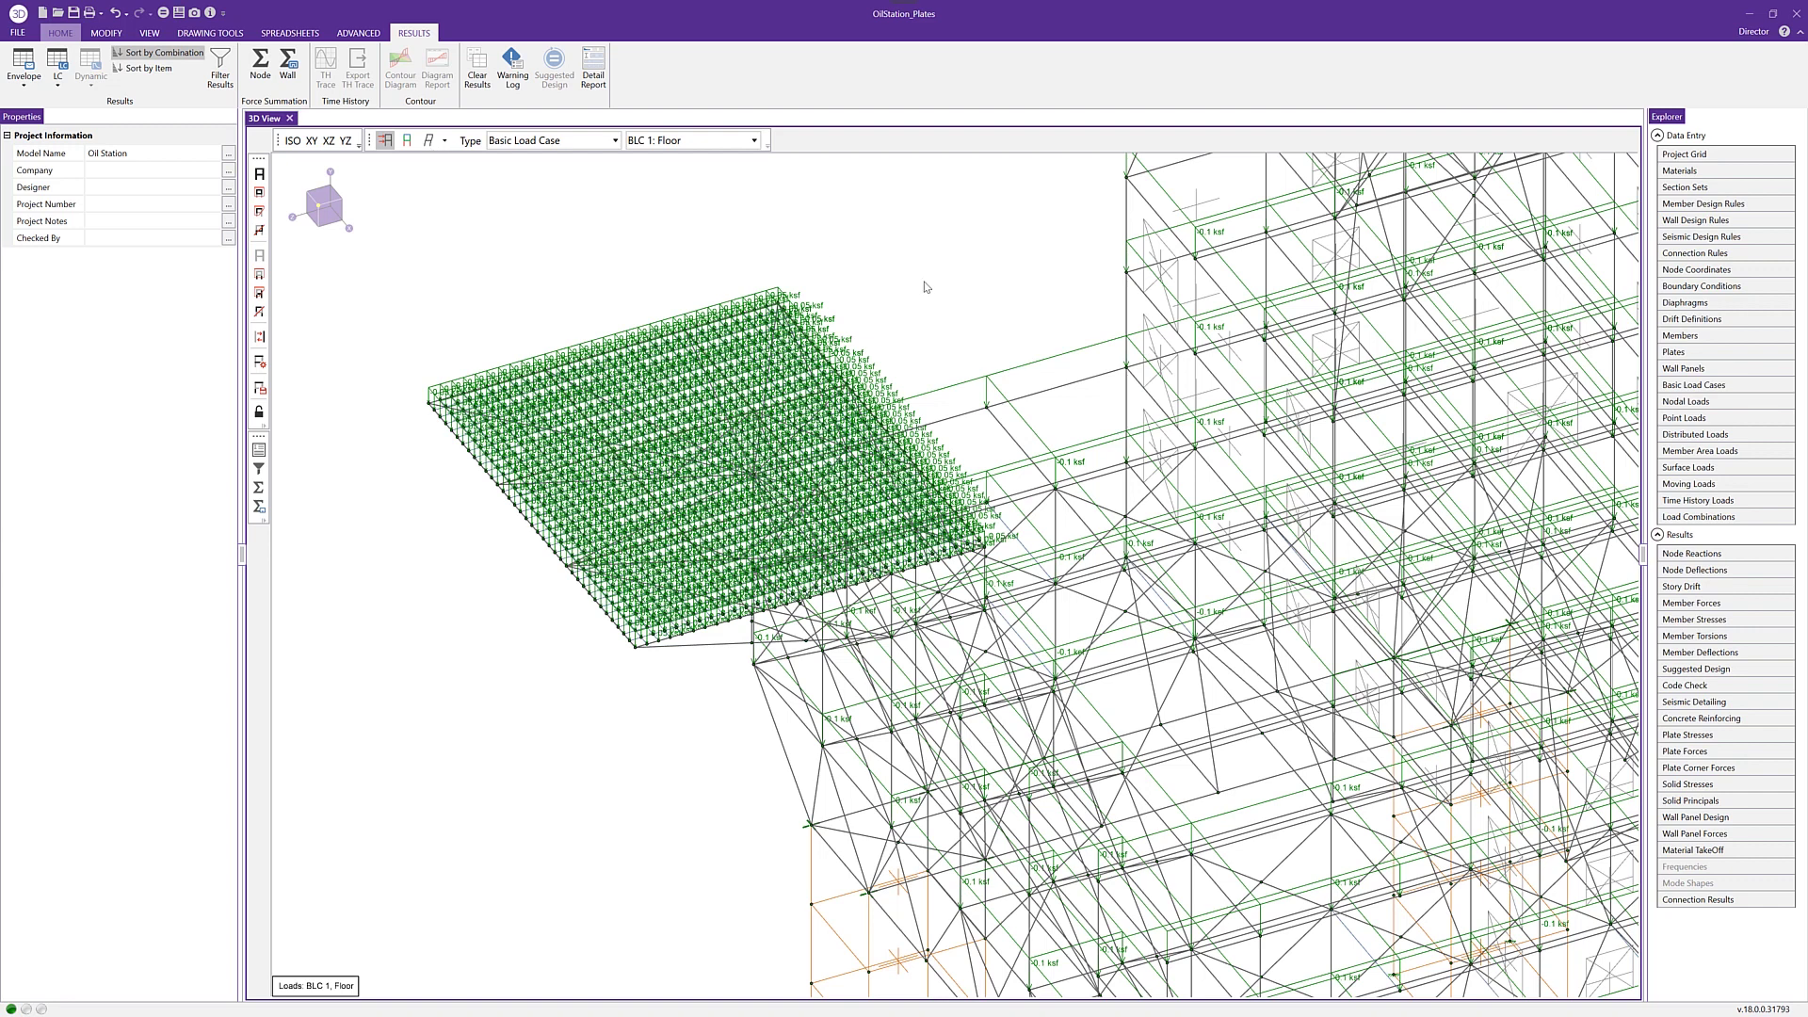
# Step: Hide the load display on the model and open the envelope plate principal stress results
pyautogui.click(386, 141)
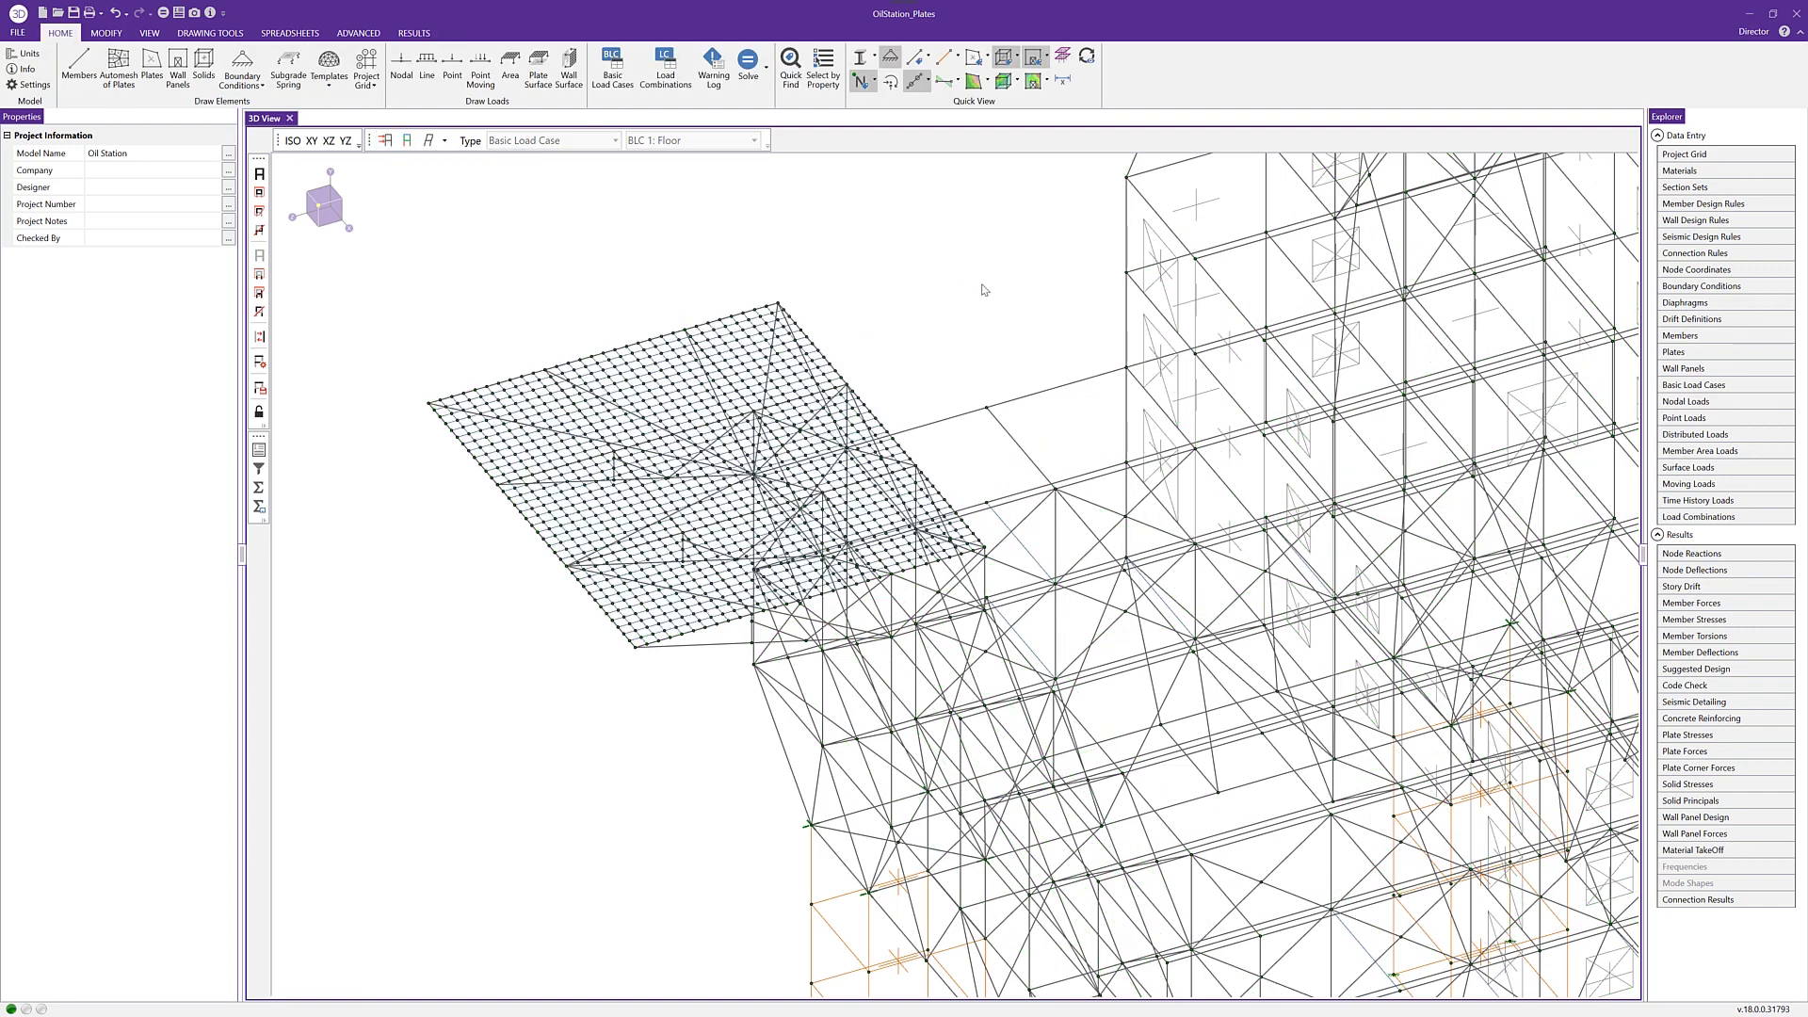
pyautogui.scroll(-5, 979, 323)
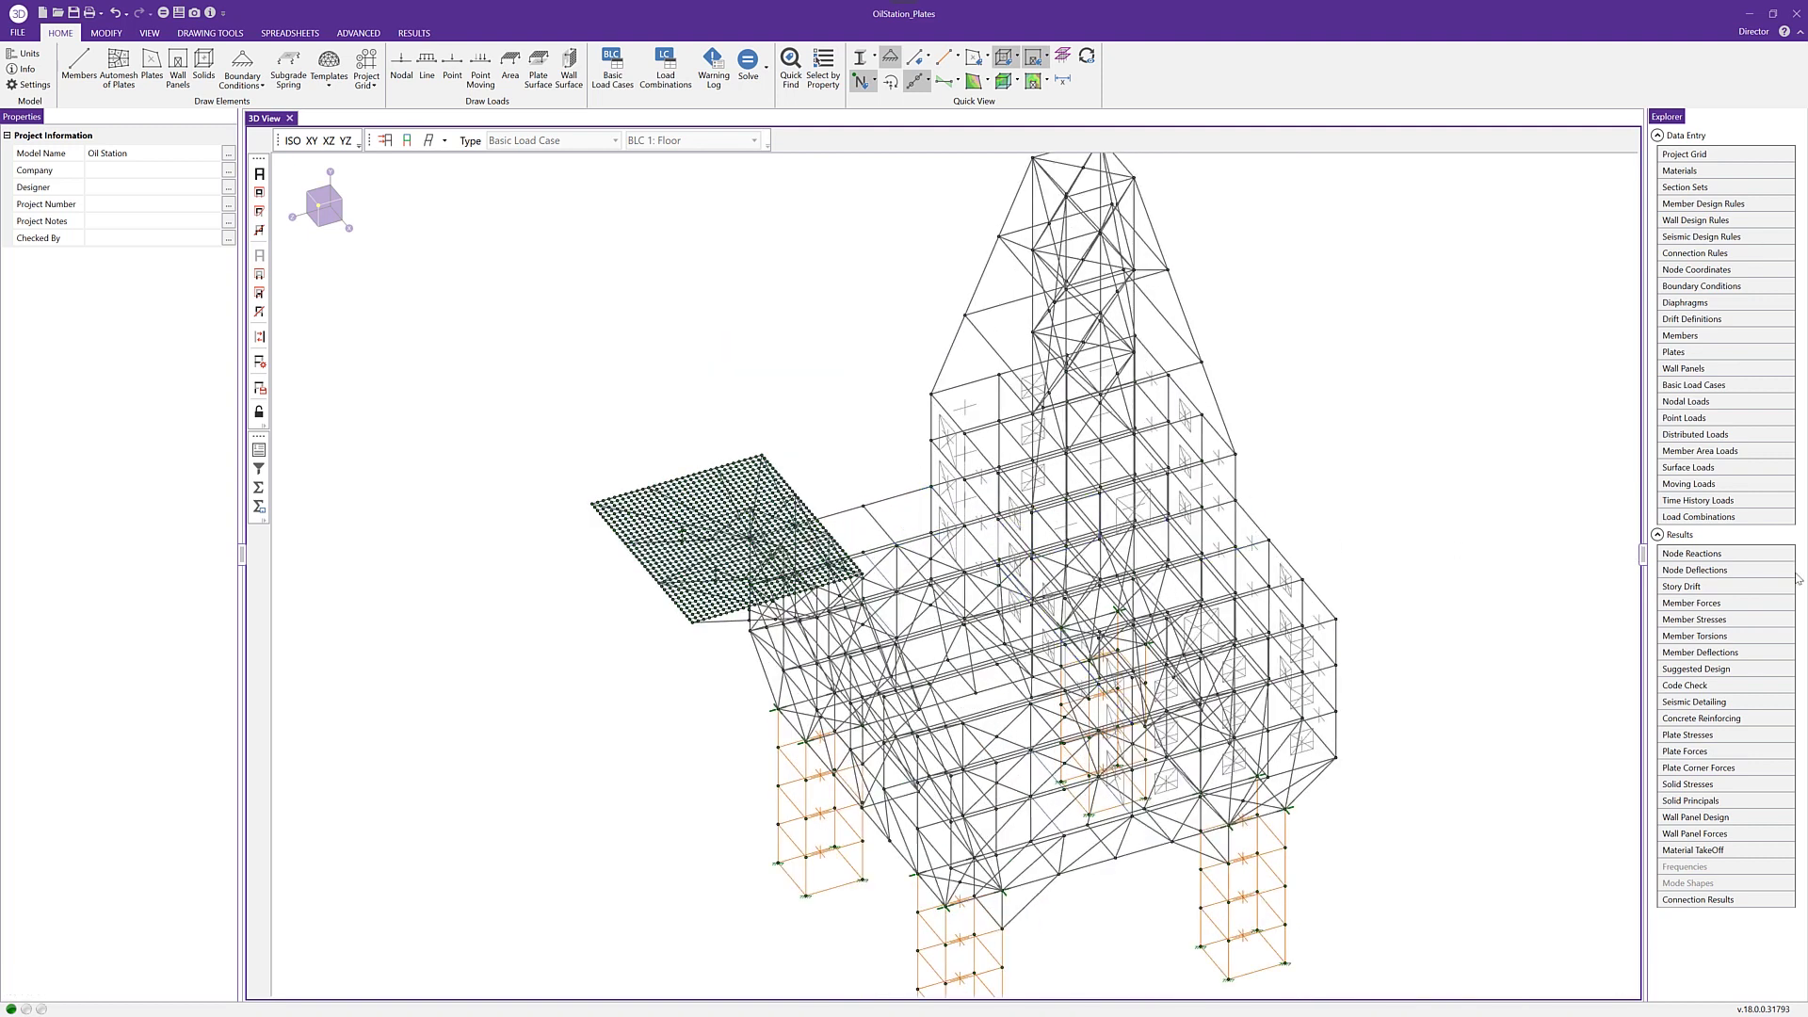
pyautogui.click(1760, 735)
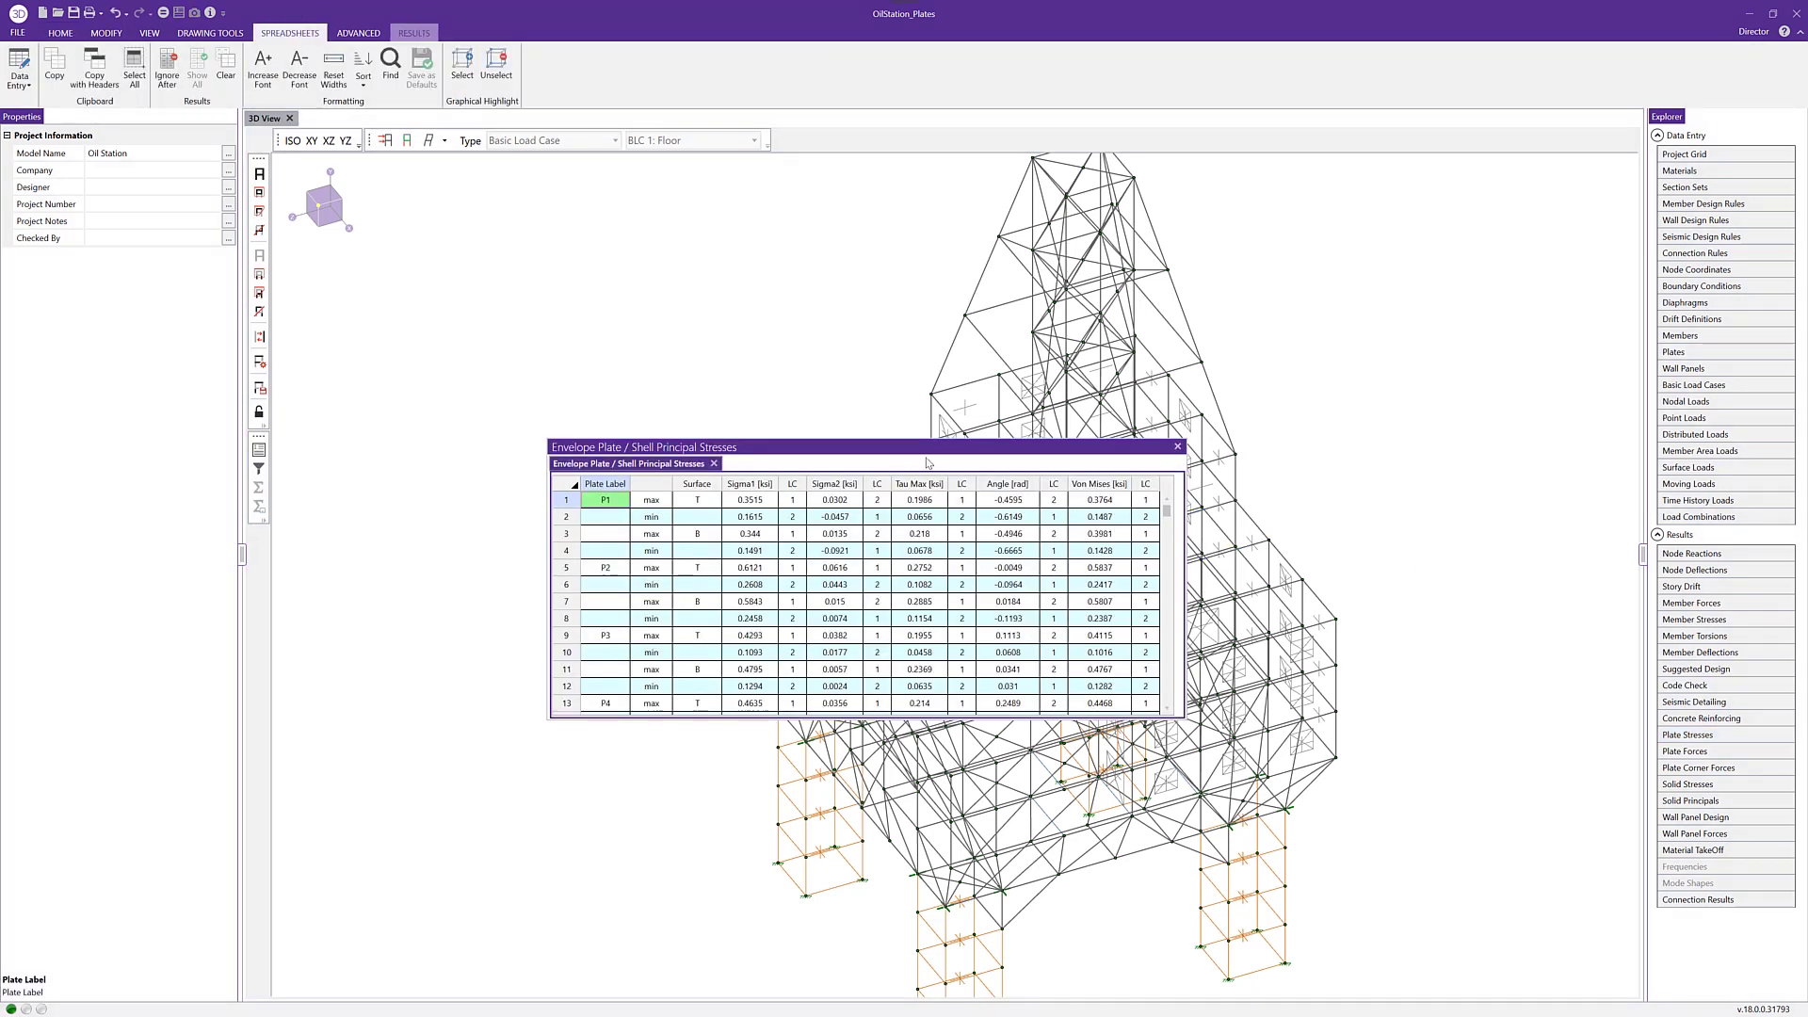
# Step: Review the envelope plate forces per foot and close the plate result spreadsheets
pyautogui.click(405, 35)
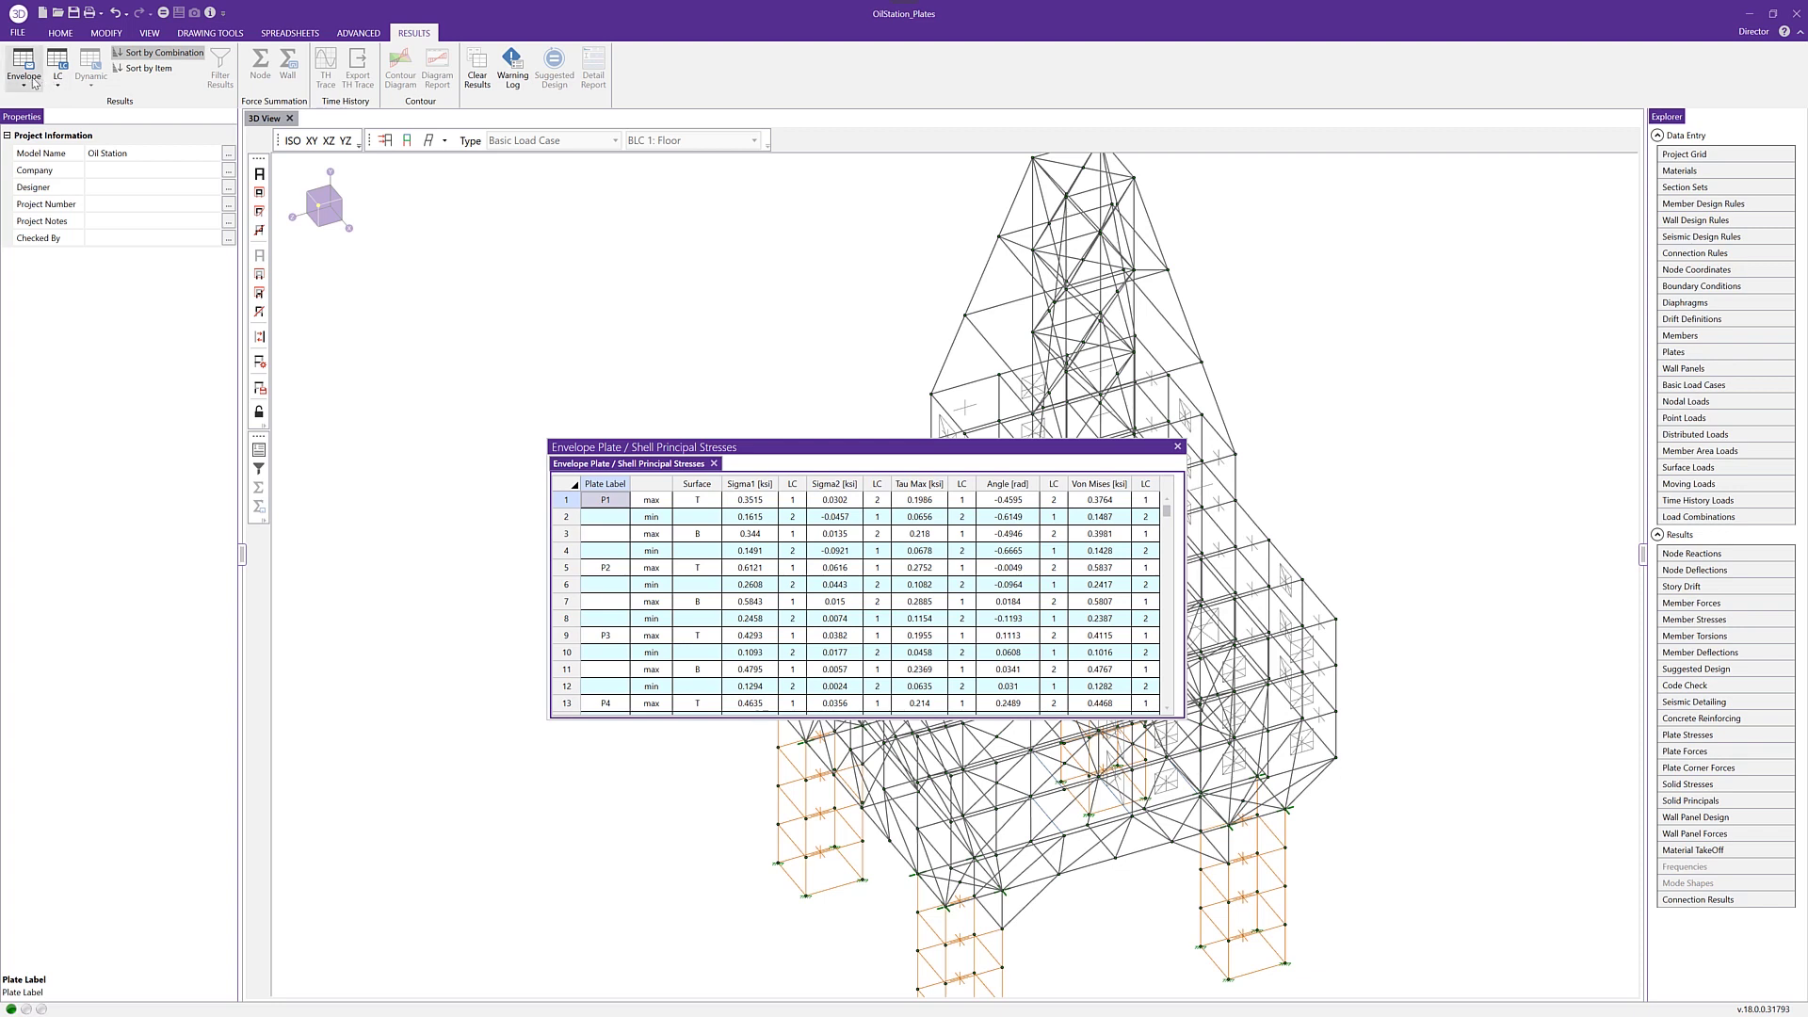
pyautogui.click(33, 83)
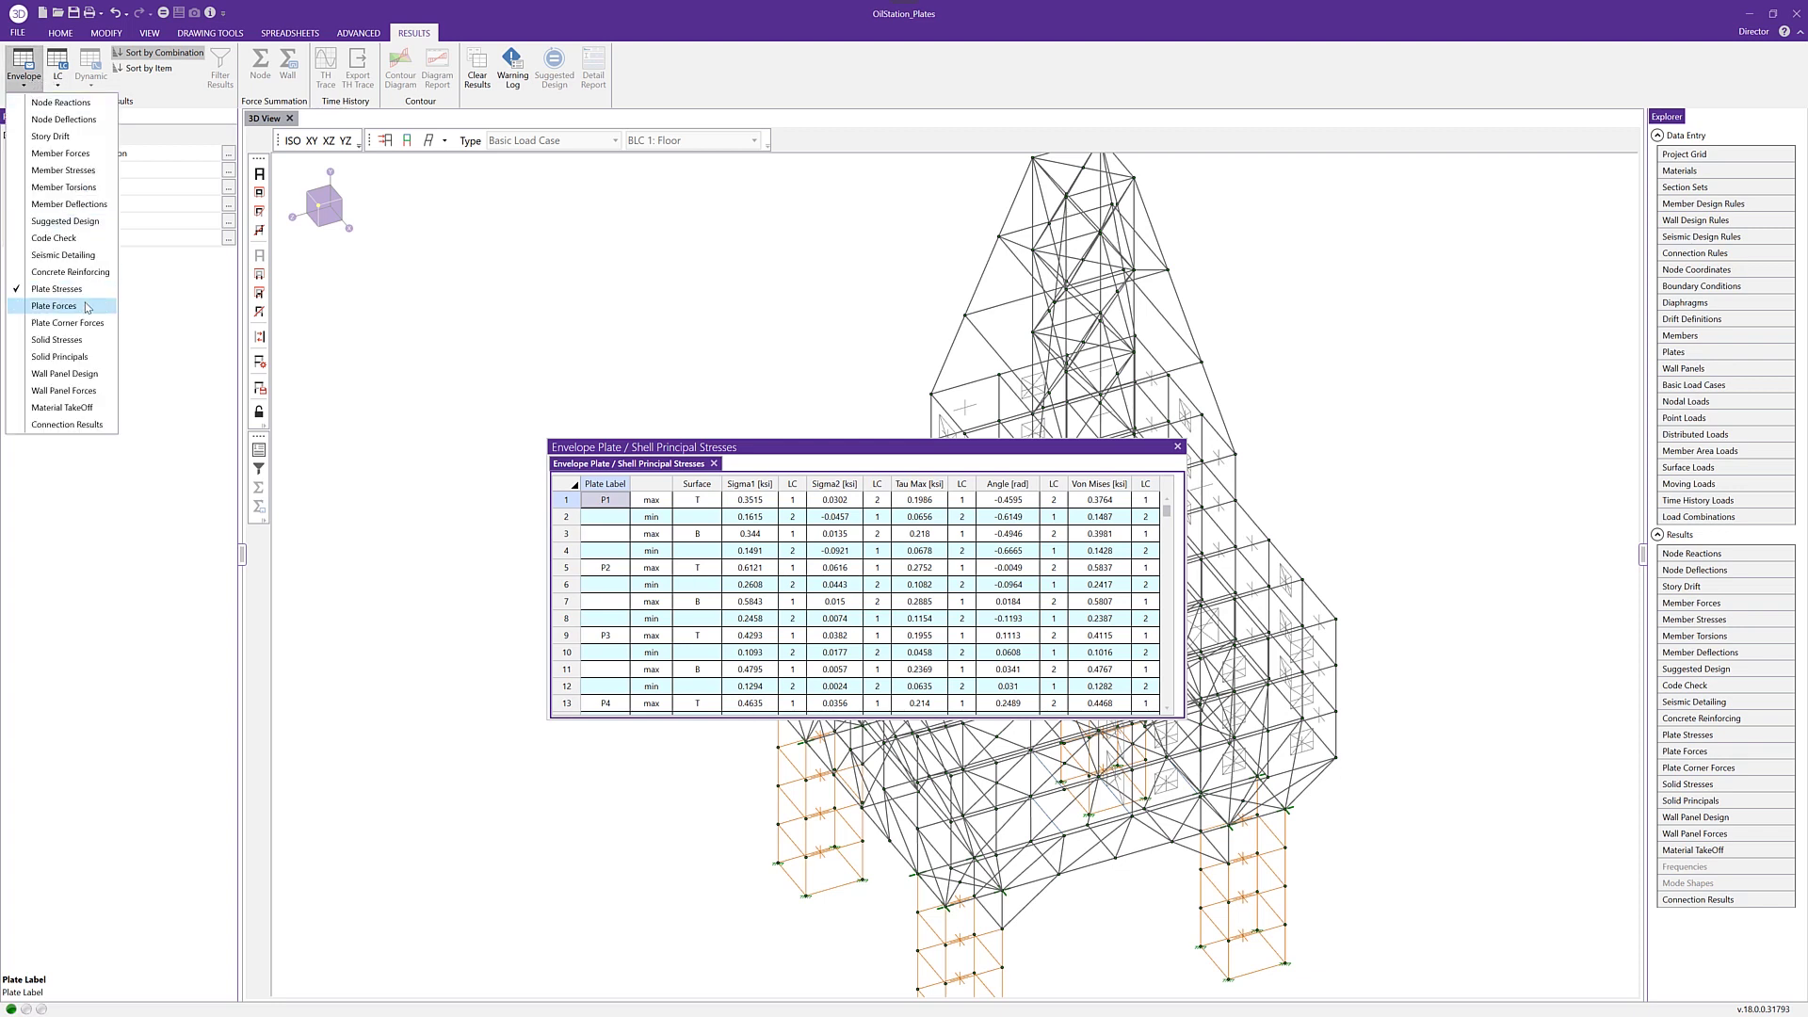
pyautogui.click(53, 306)
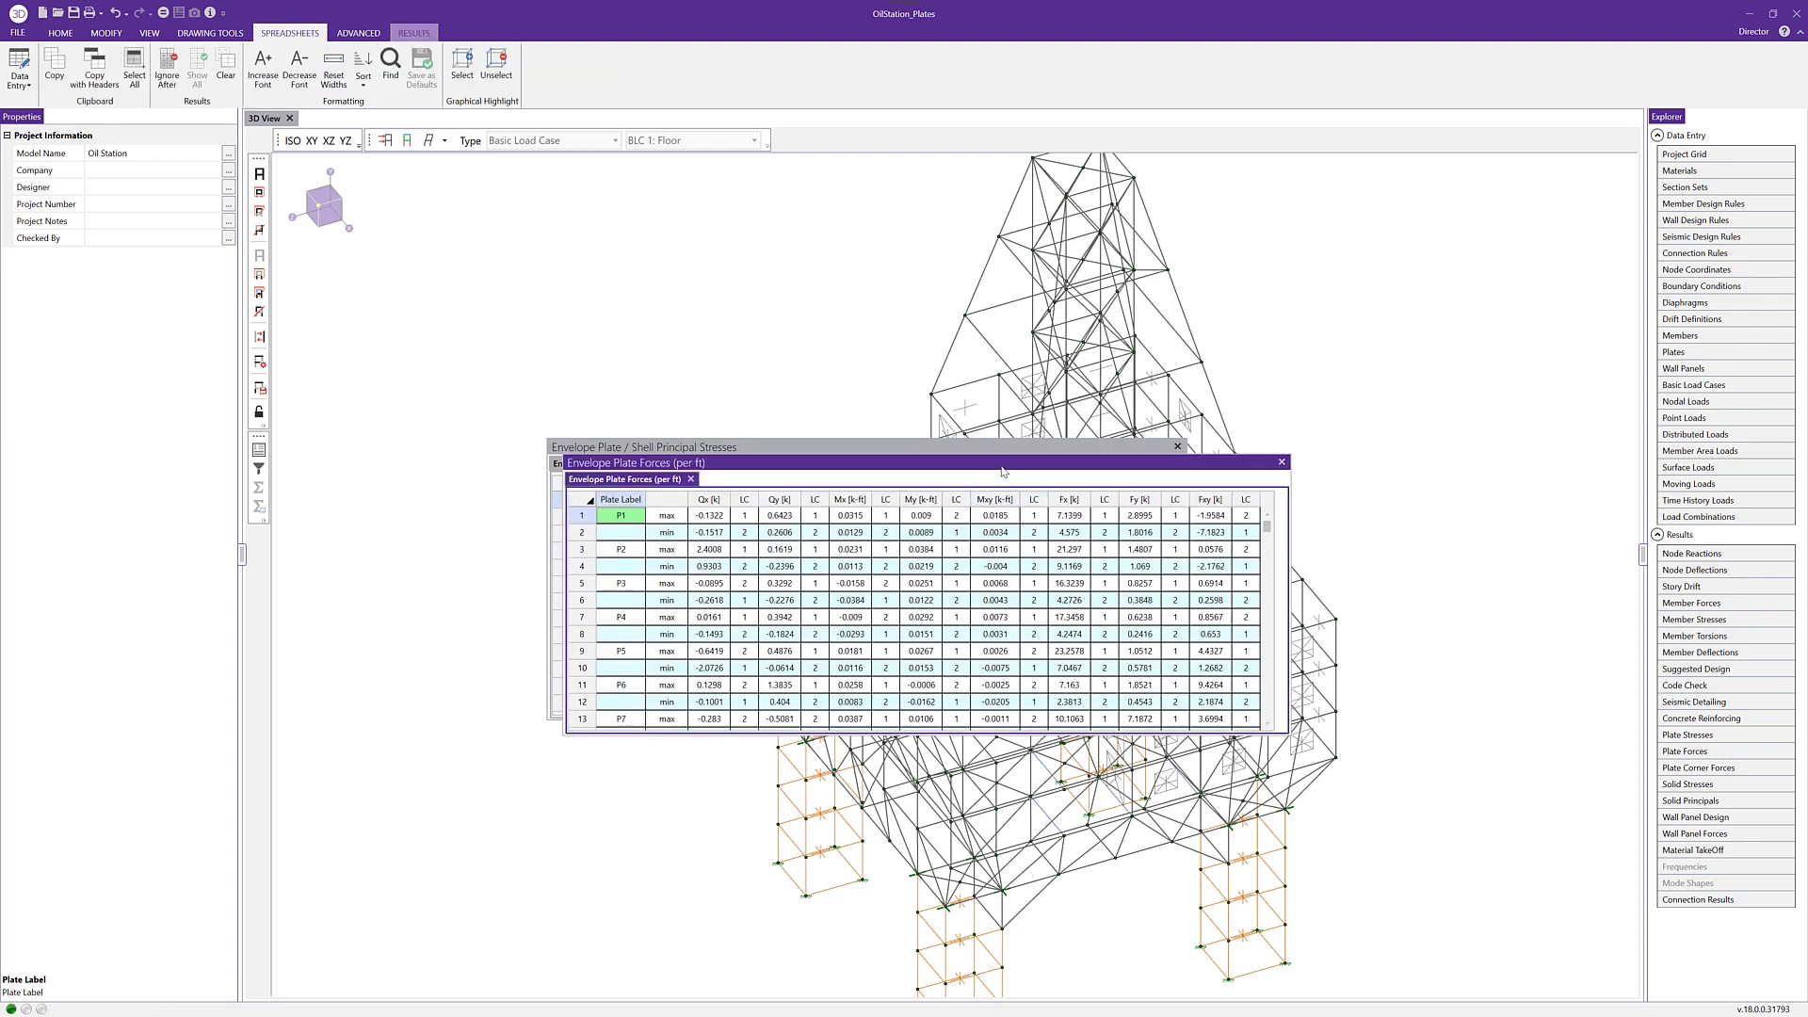
pyautogui.moveTo(1000, 466)
pyautogui.mouseDown()
pyautogui.moveTo(1071, 682)
pyautogui.moveTo(882, 594)
pyautogui.moveTo(962, 568)
pyautogui.moveTo(911, 518)
pyautogui.mouseUp()
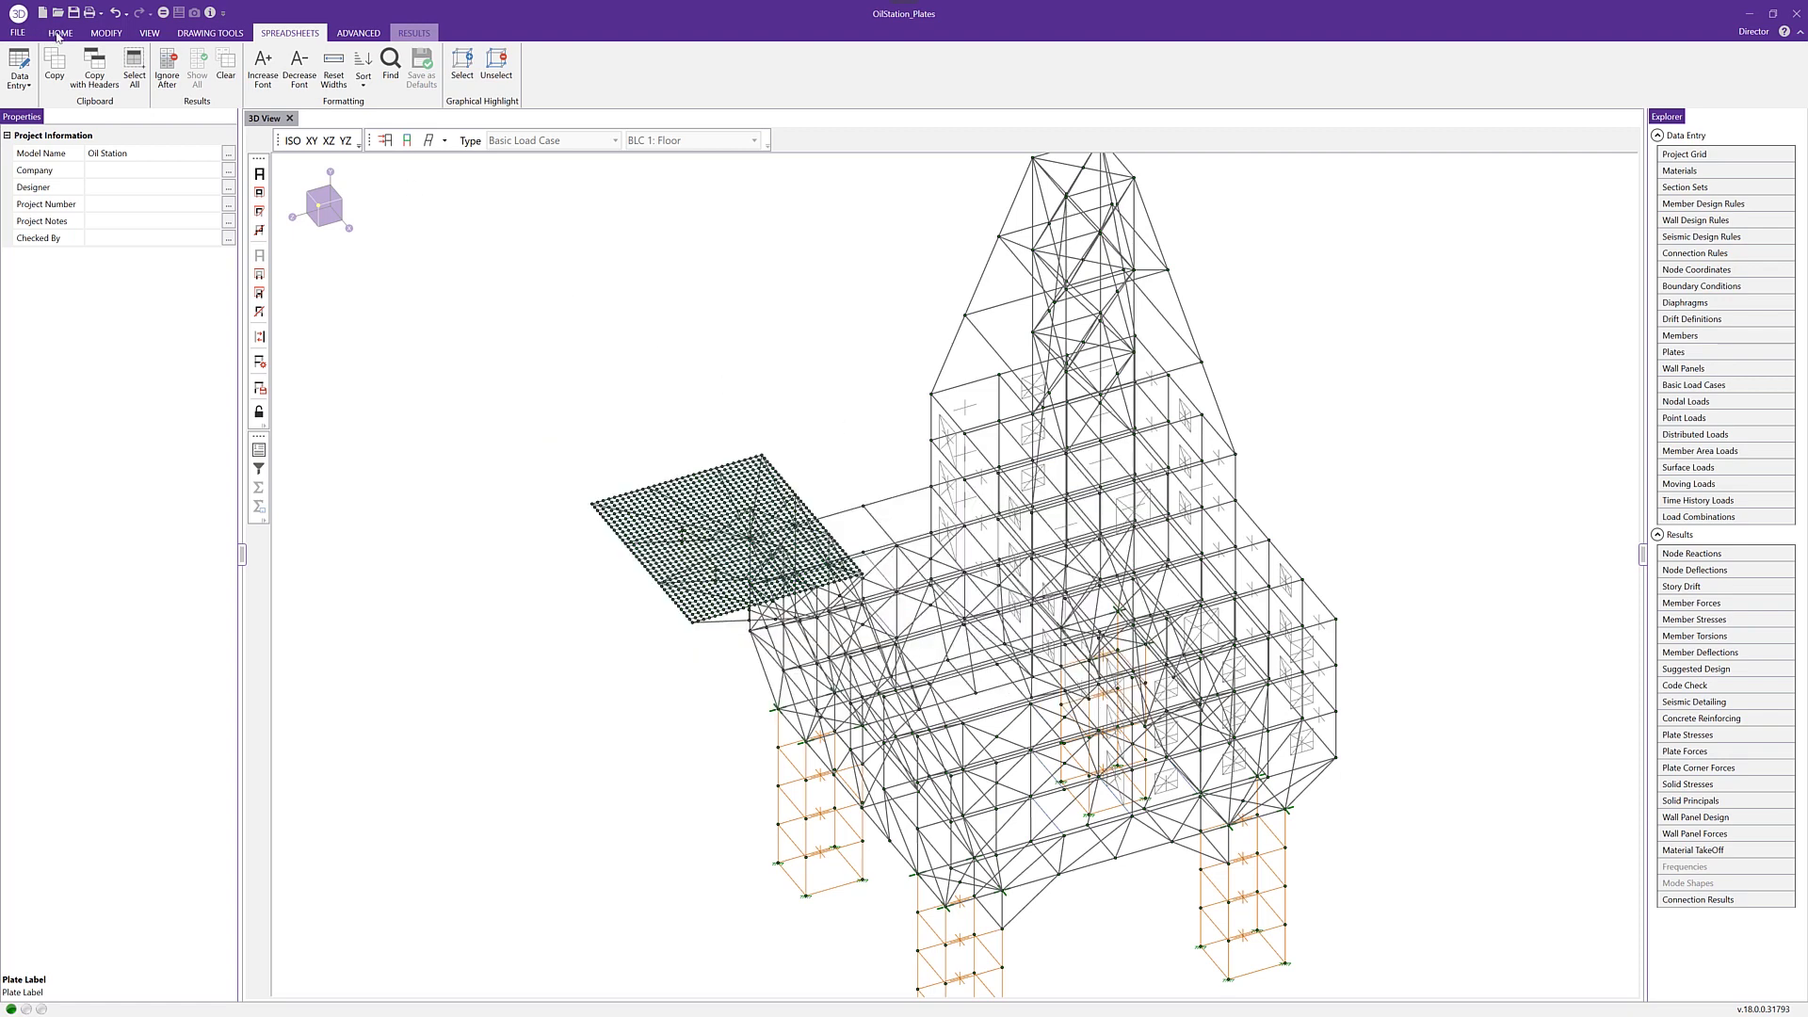
# Step: Display the Mx plate moment contours on the model for load combination LC 1: D+L
pyautogui.click(60, 33)
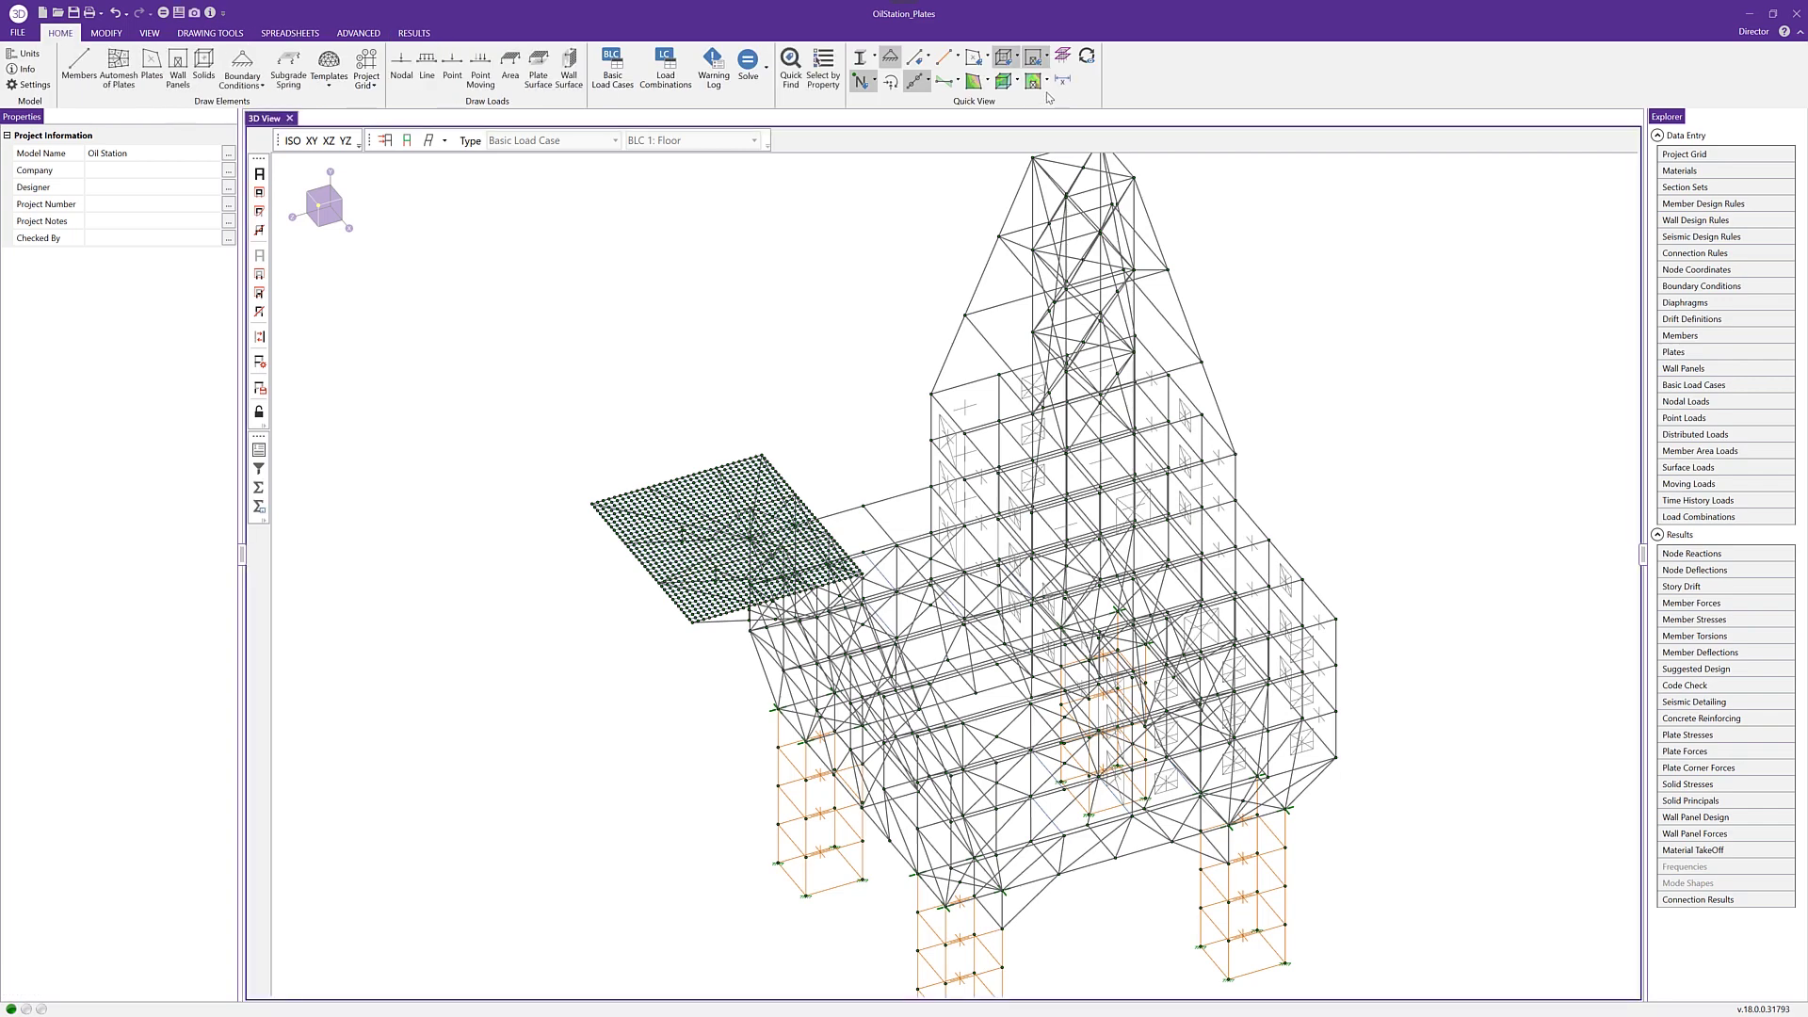
pyautogui.click(987, 82)
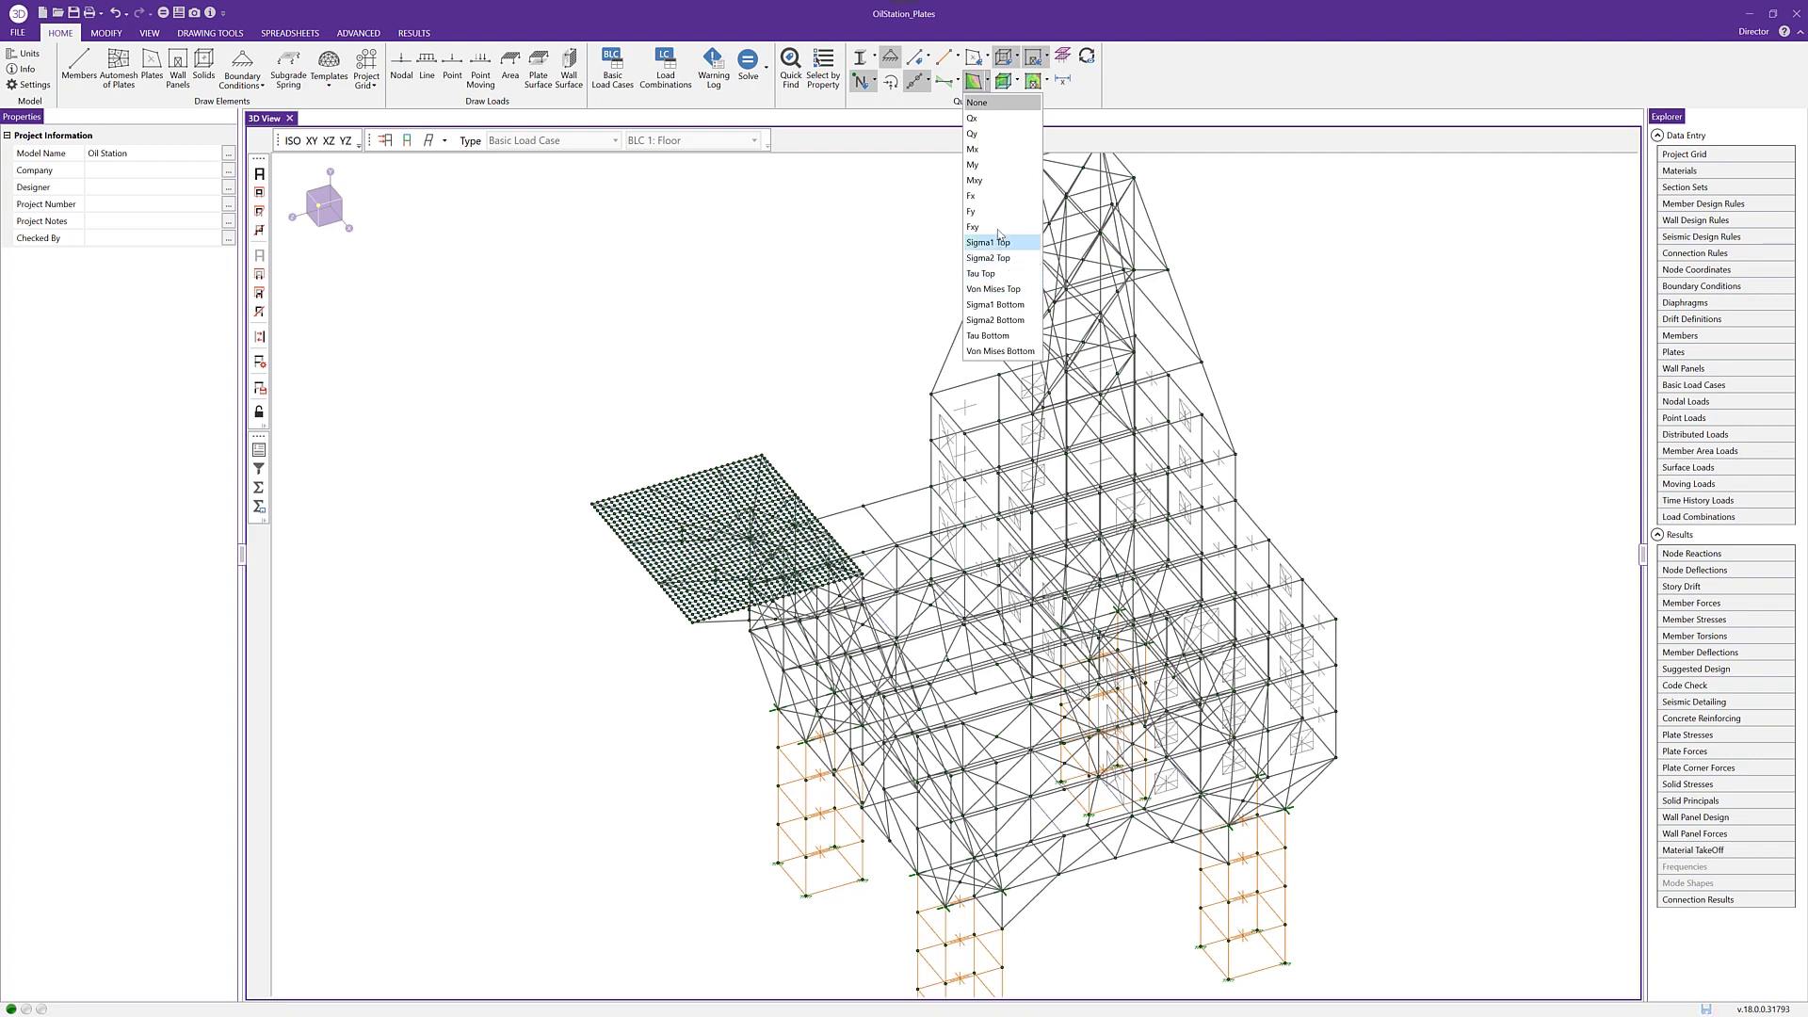
pyautogui.click(1008, 158)
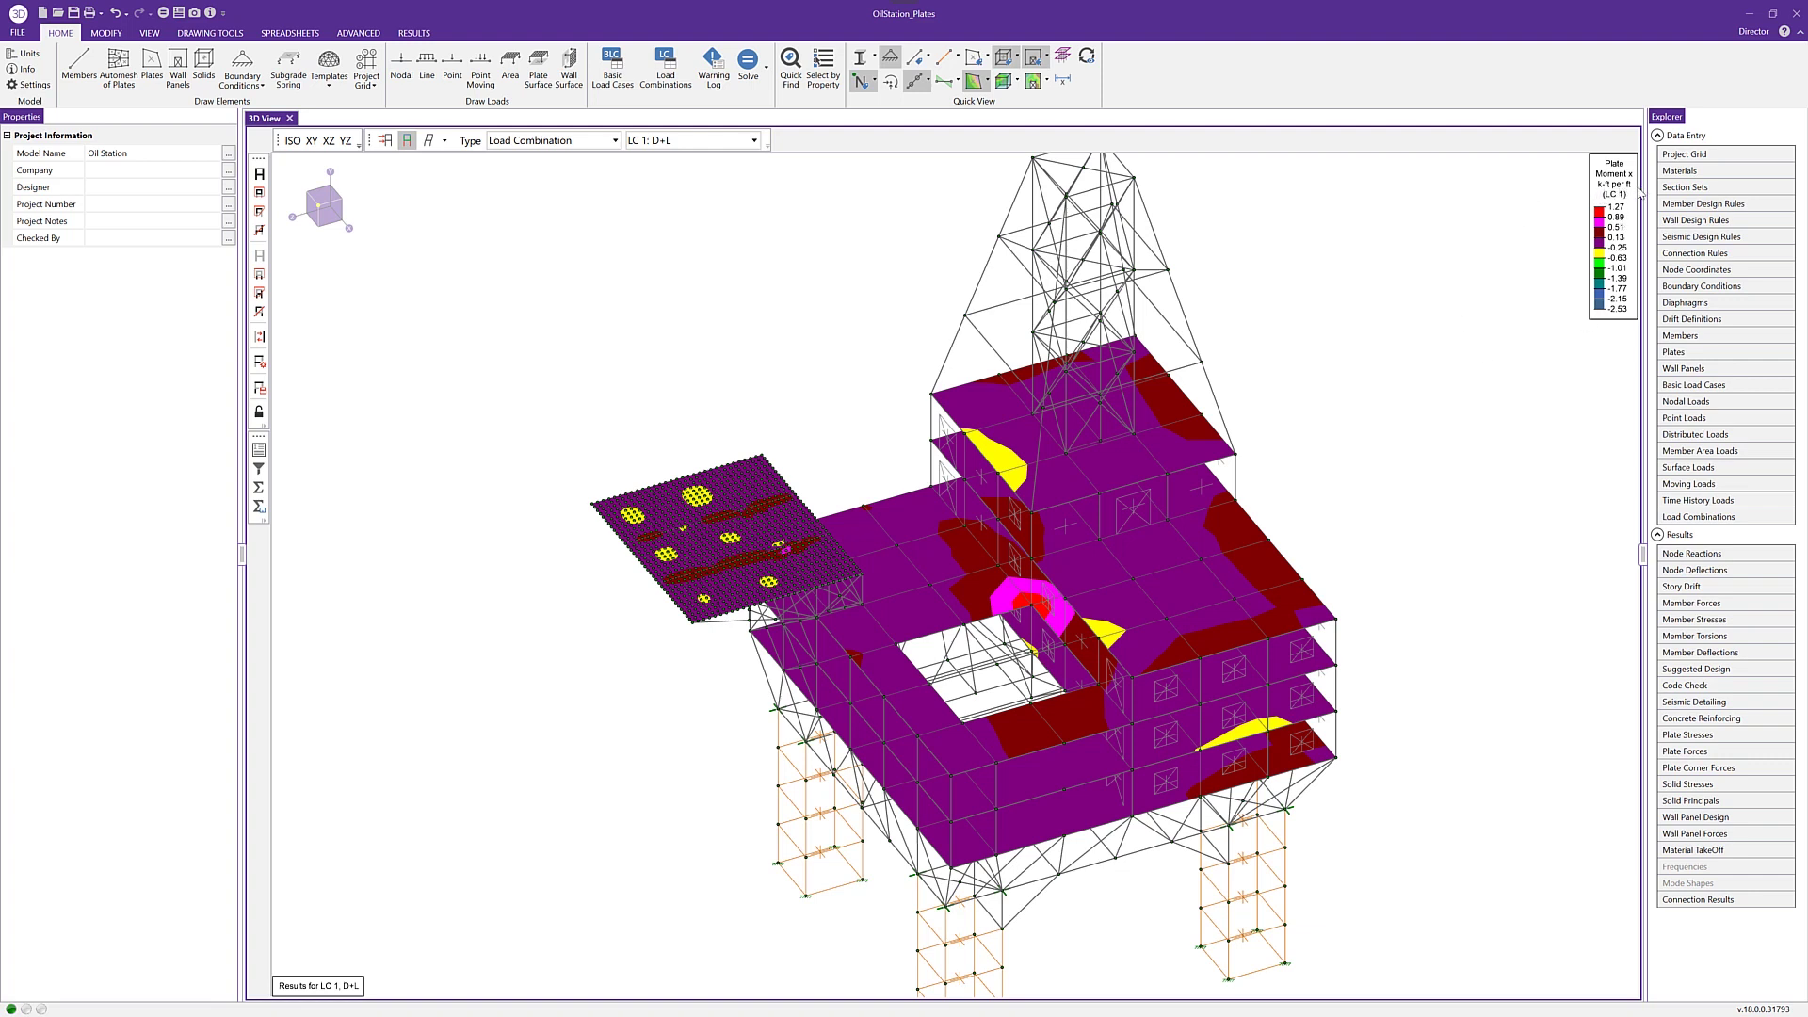
# Step: Switch the plate contours to Von Mises Top and examine the stress concentration near the floor opening
pyautogui.click(988, 83)
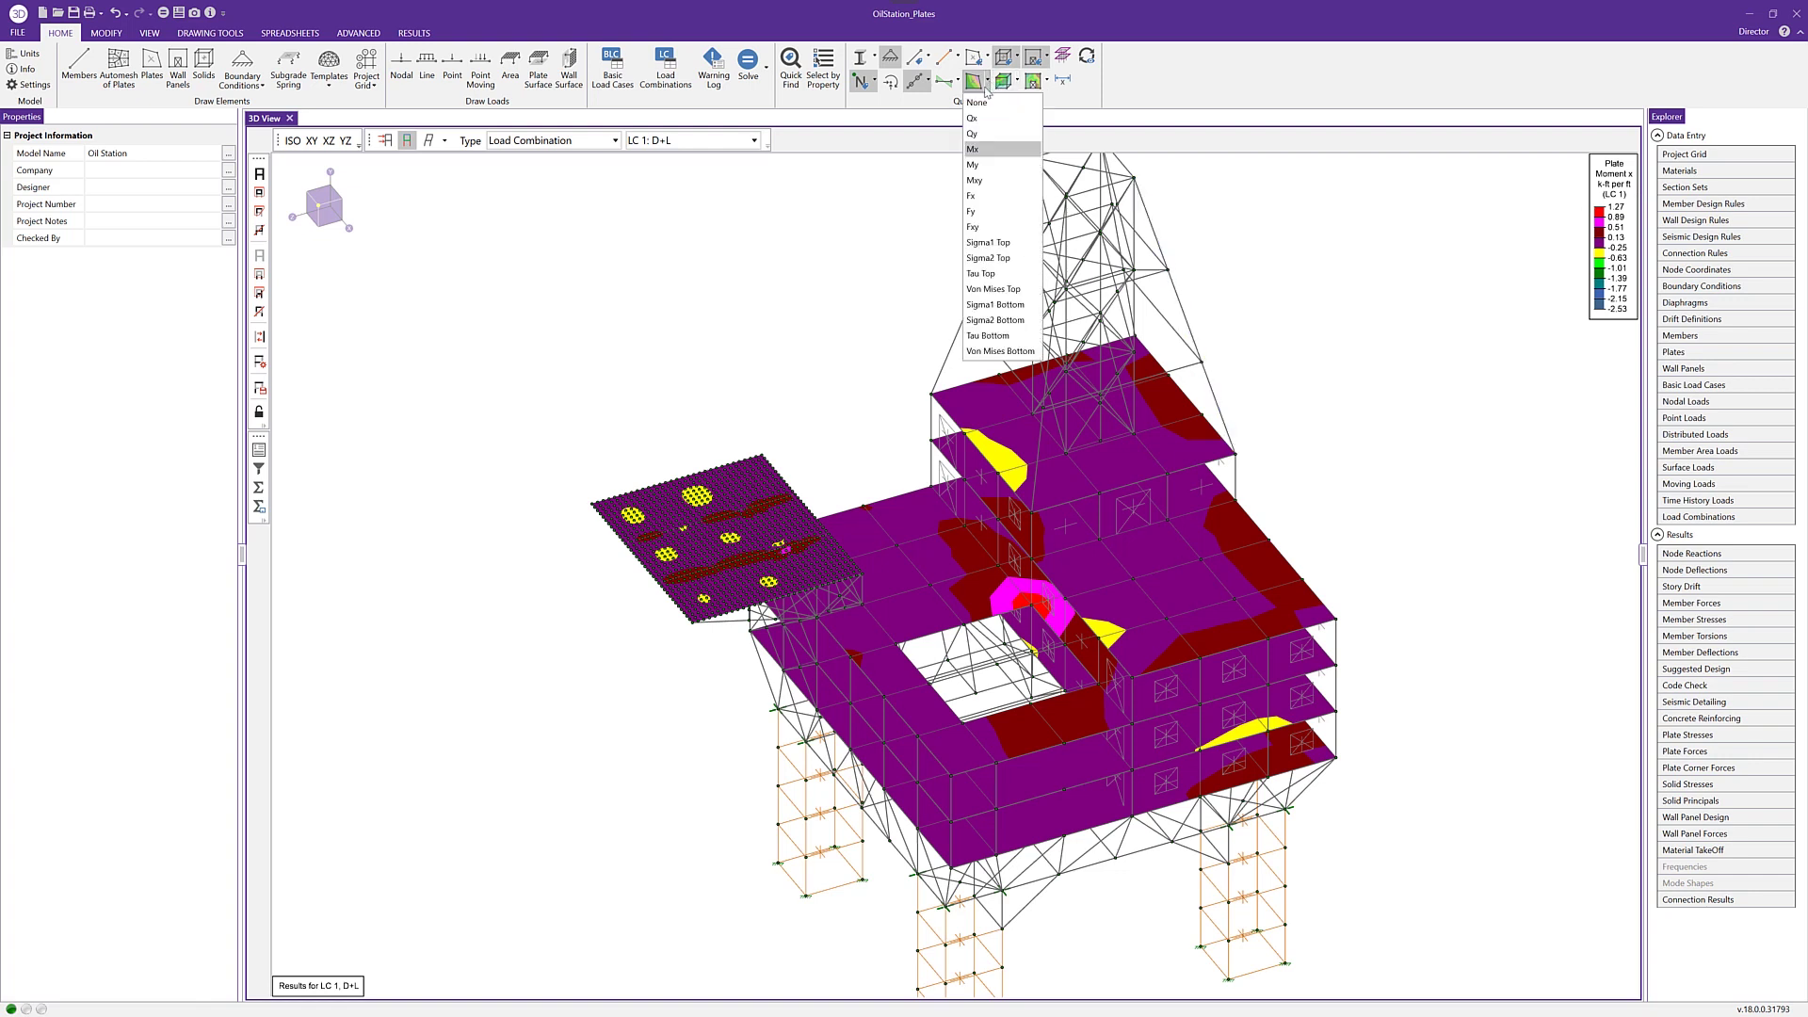
pyautogui.click(1014, 290)
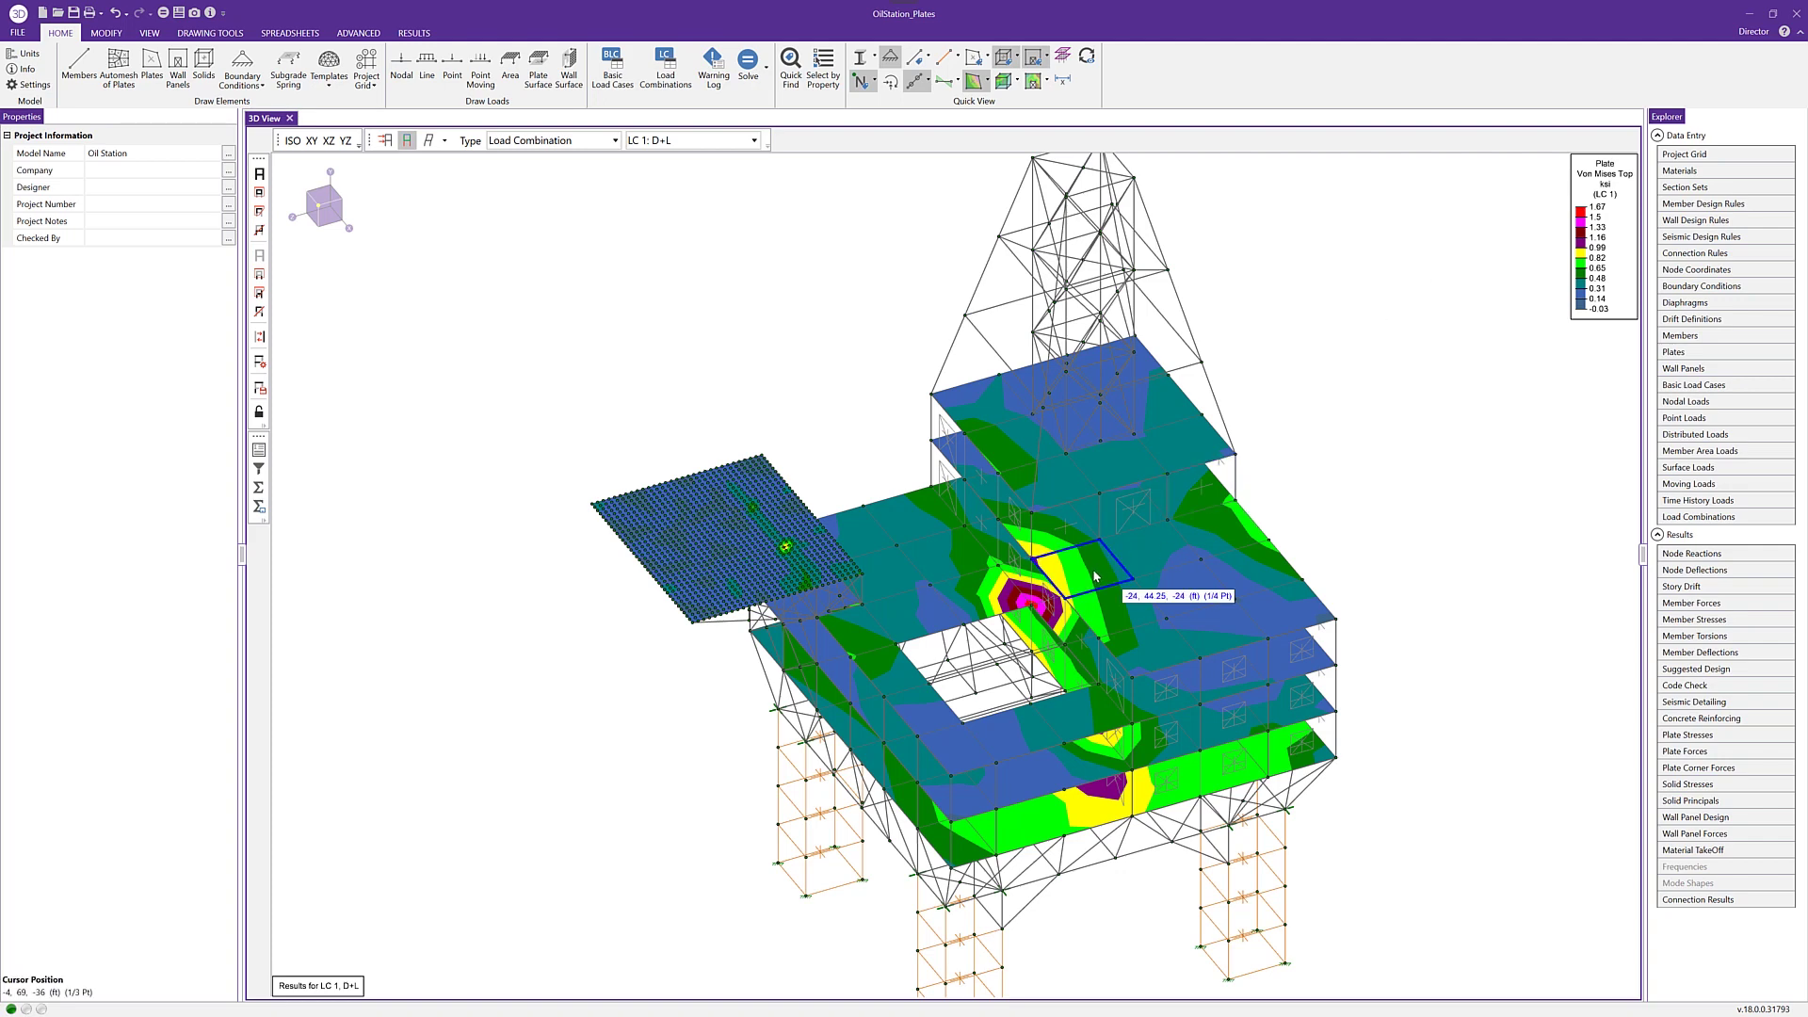
pyautogui.scroll(3, 1083, 574)
pyautogui.scroll(1, 992, 633)
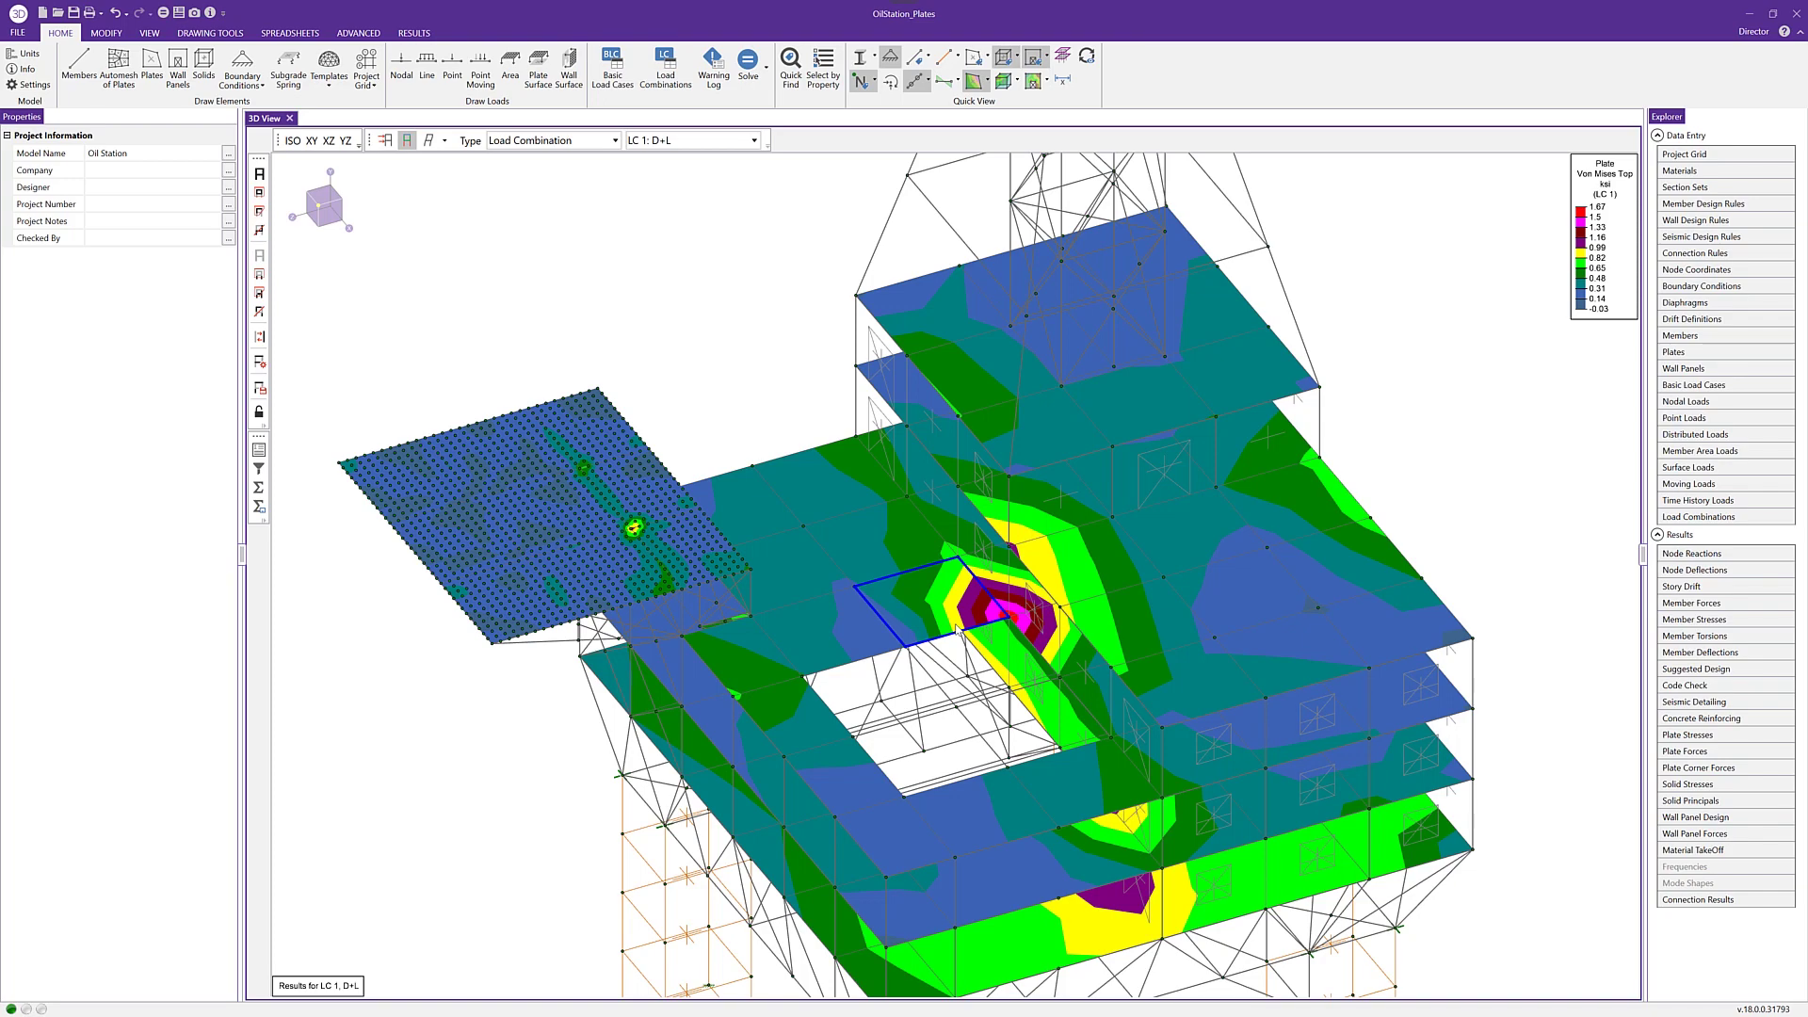
# Step: Select the floor level just below the cantilevered deck in the YZ elevation and isolate it in the view
pyautogui.keyDown('shift'); pyautogui.moveTo(957, 629); pyautogui.dragTo(911, 590, button='middle'); pyautogui.keyUp('shift')
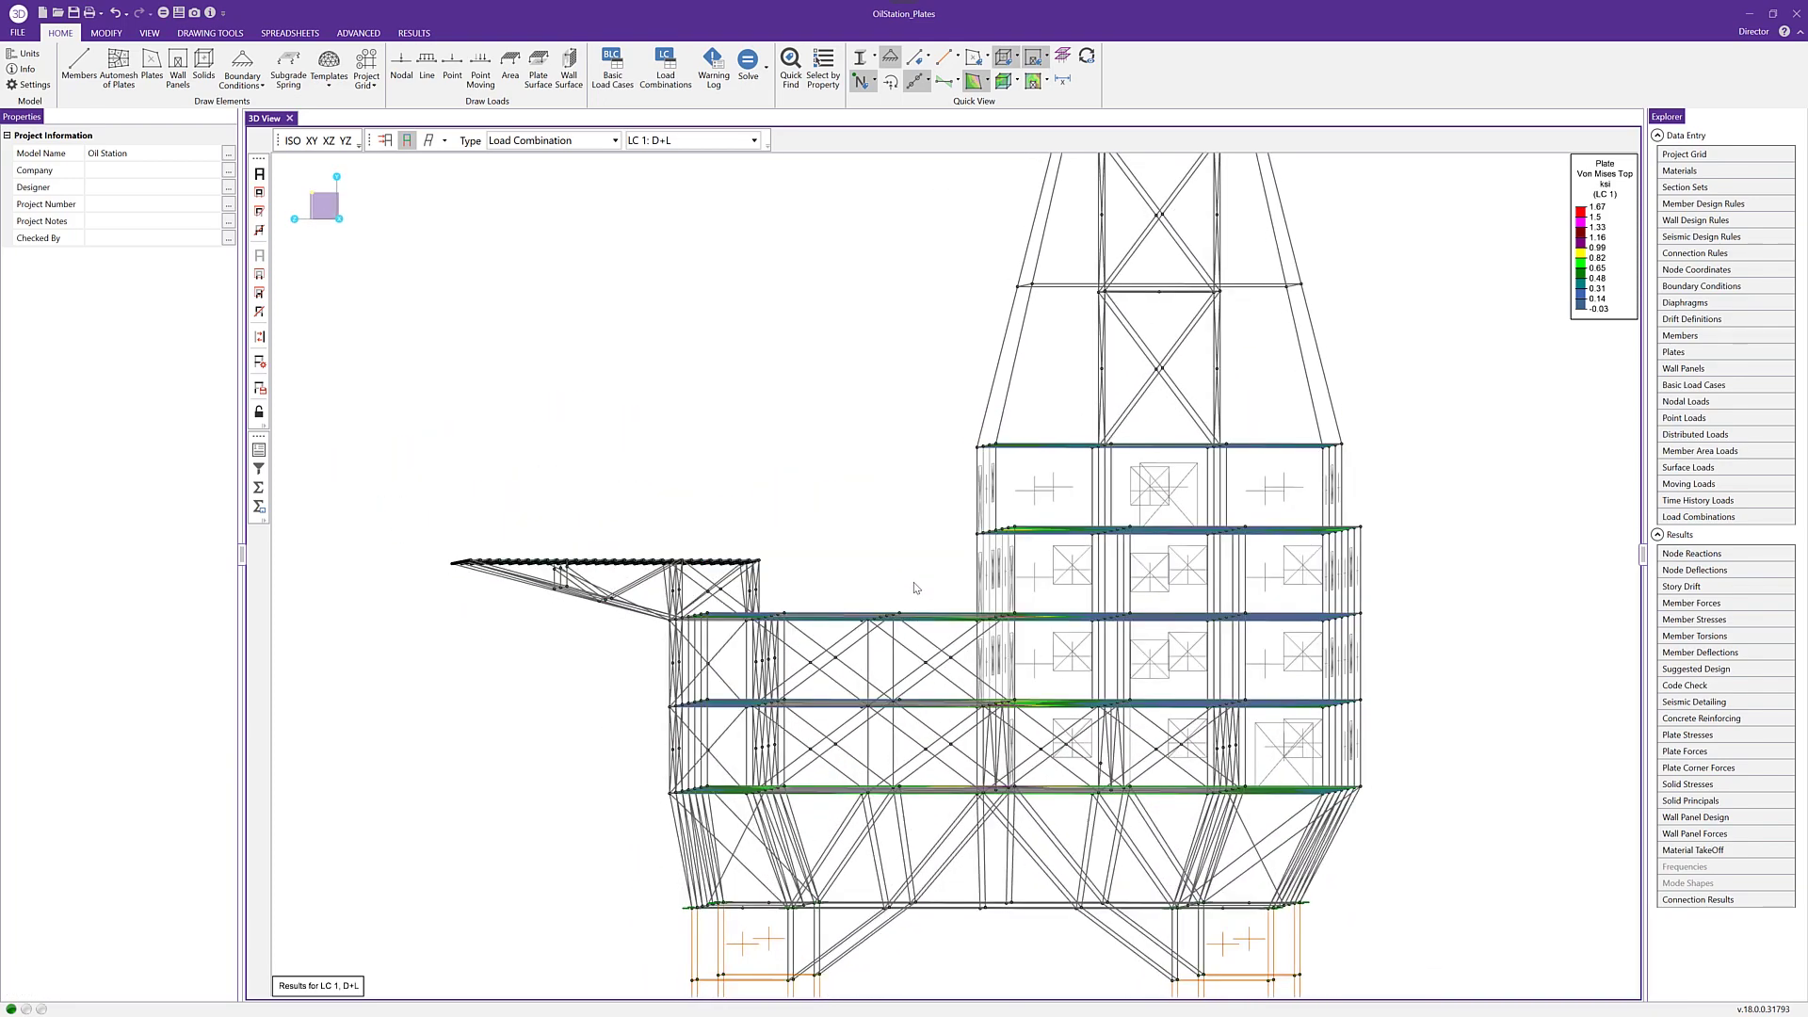
pyautogui.click(346, 141)
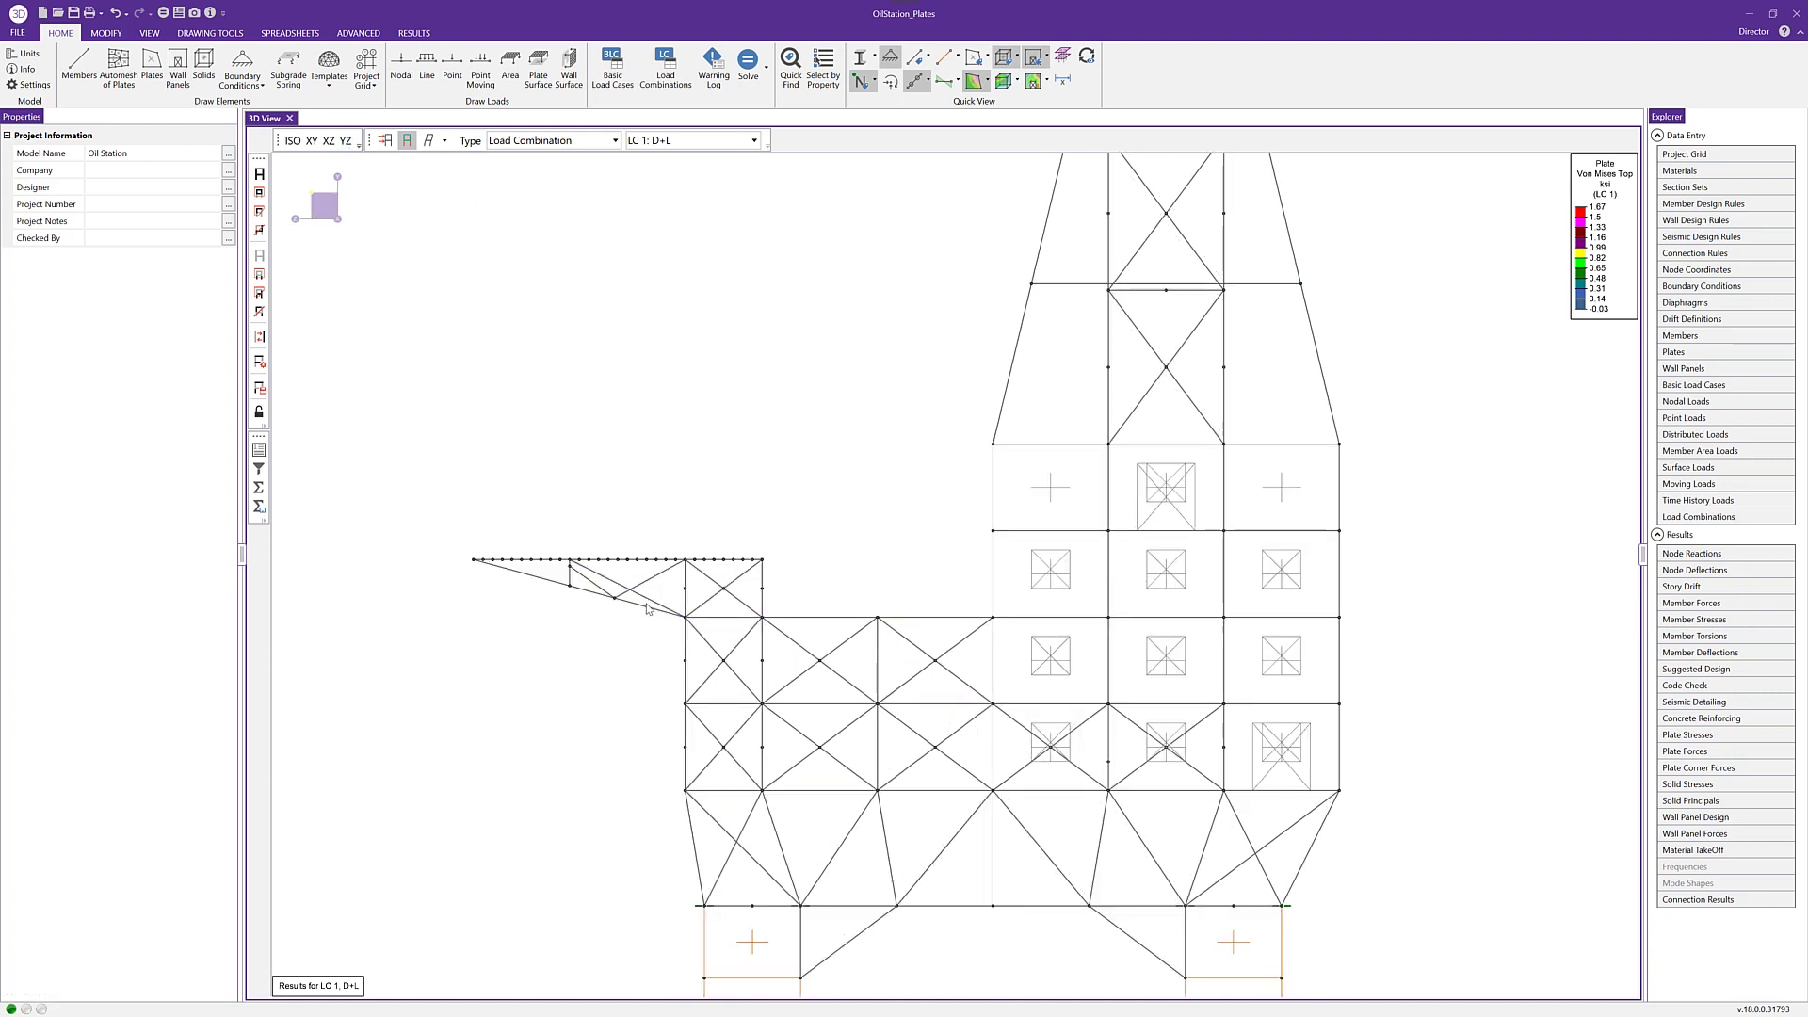
pyautogui.moveTo(640, 602); pyautogui.dragTo(1382, 643)
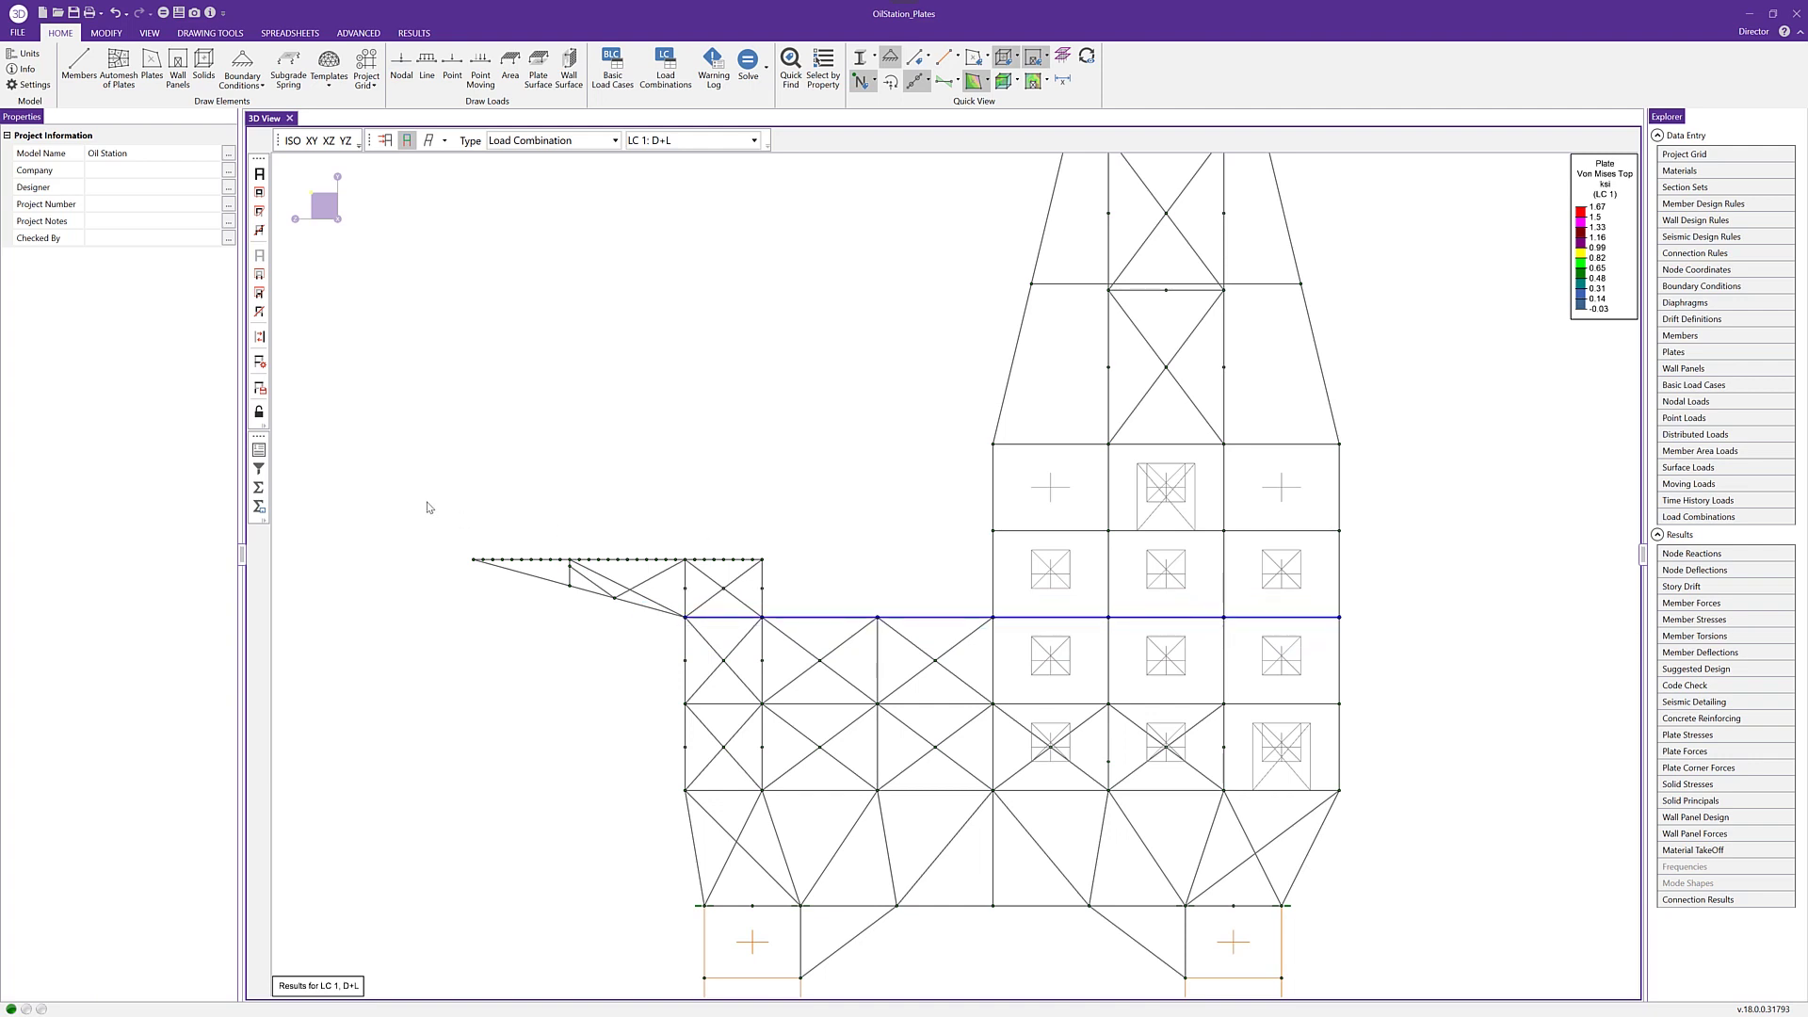
pyautogui.click(259, 411)
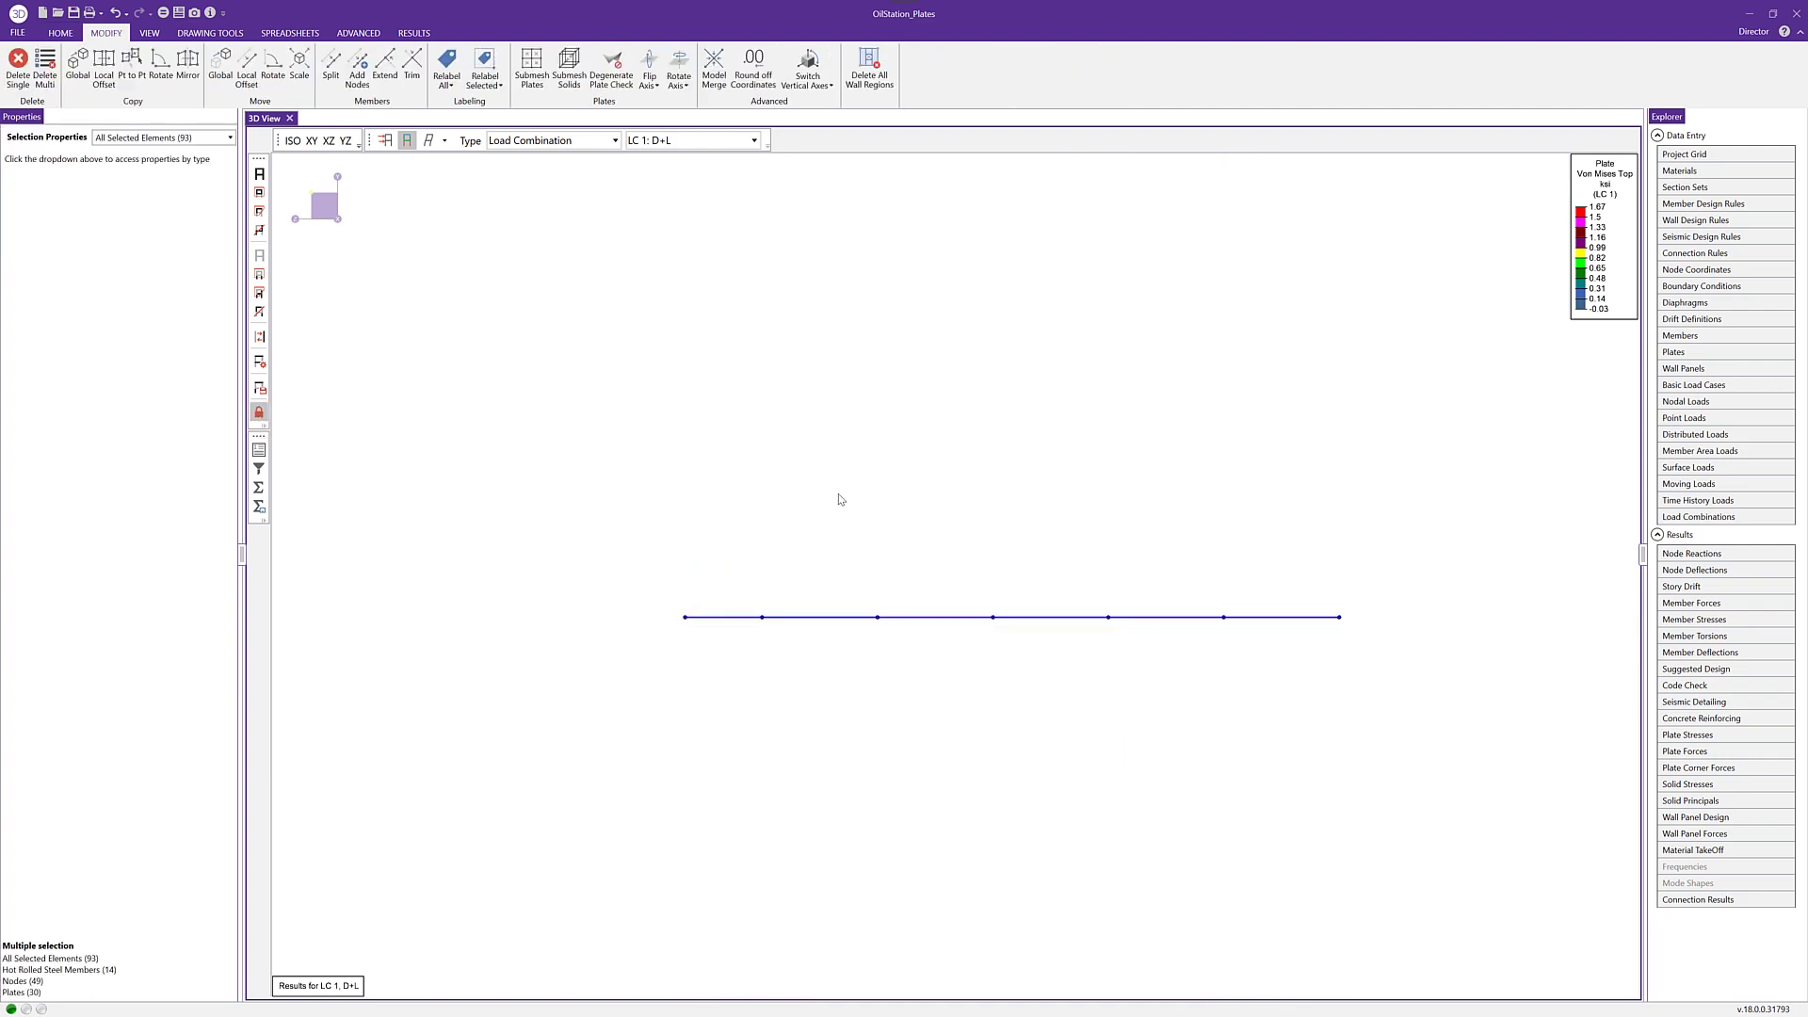
pyautogui.keyDown('shift'); pyautogui.moveTo(851, 512); pyautogui.dragTo(1048, 553, button='middle'); pyautogui.keyUp('shift')
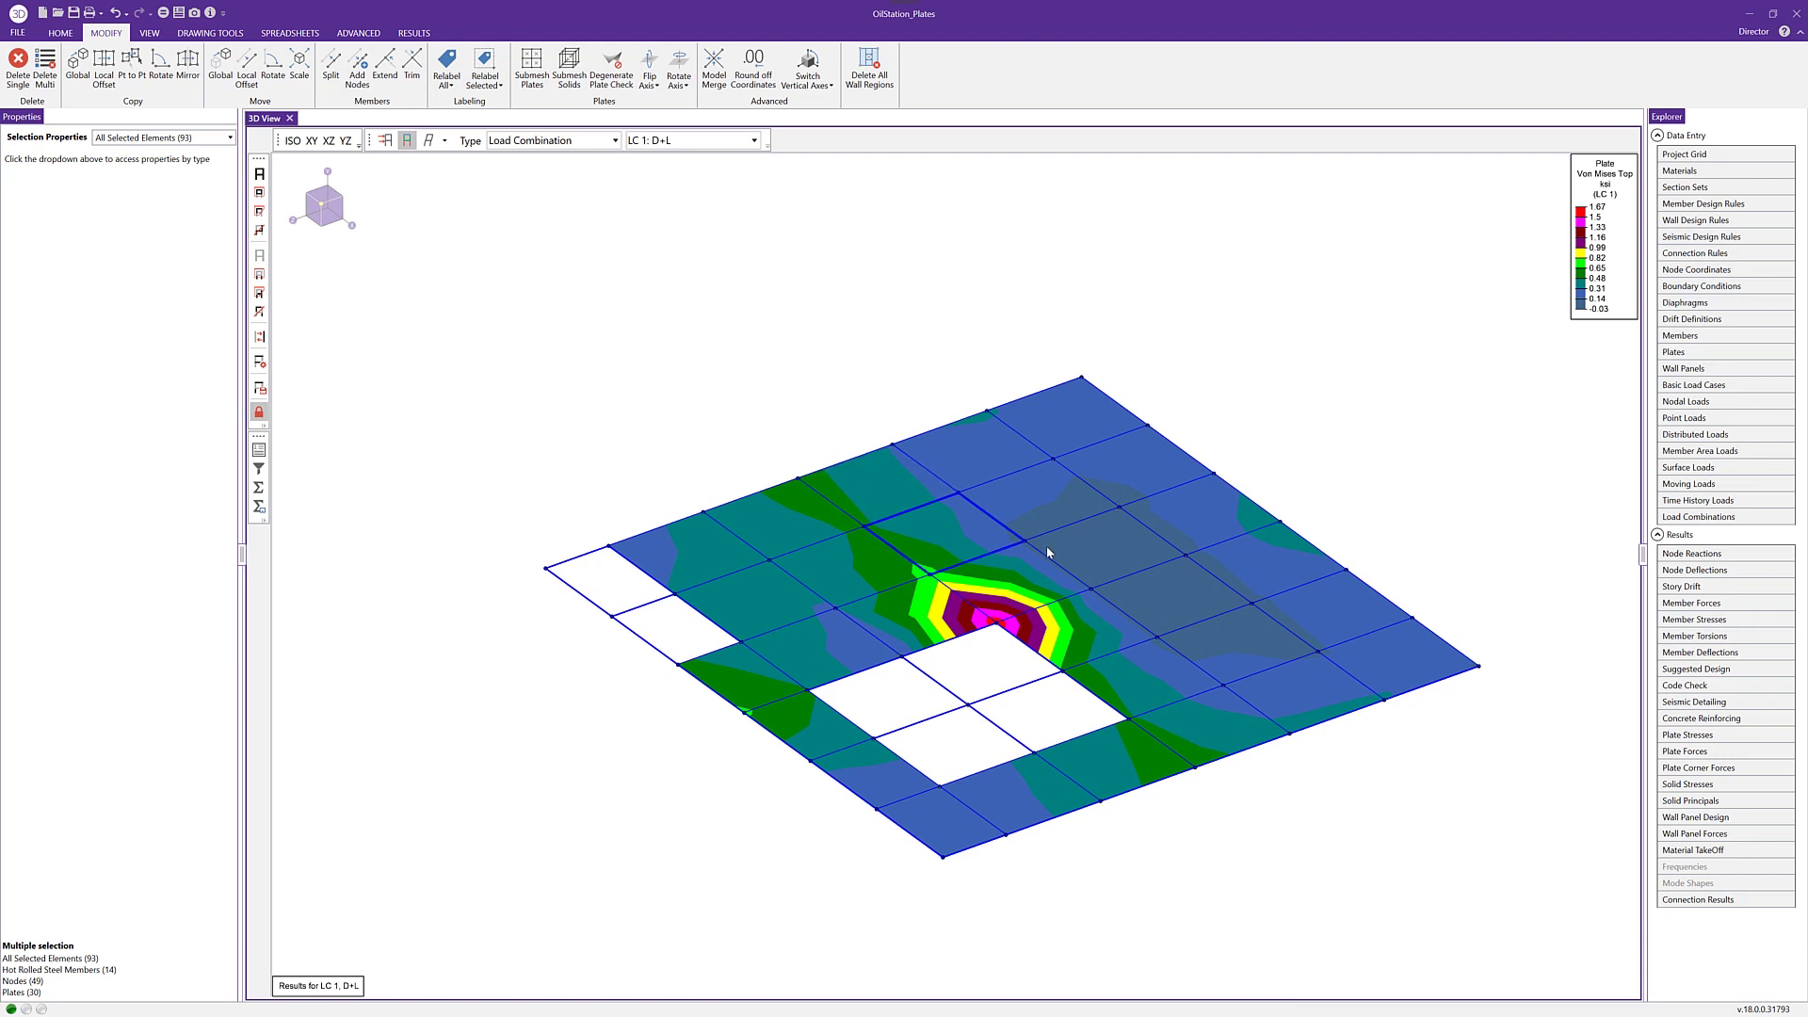
# Step: Submesh the selected floor plates as quads with 6 pieces along both the A-B and B-C sides
pyautogui.click(544, 77)
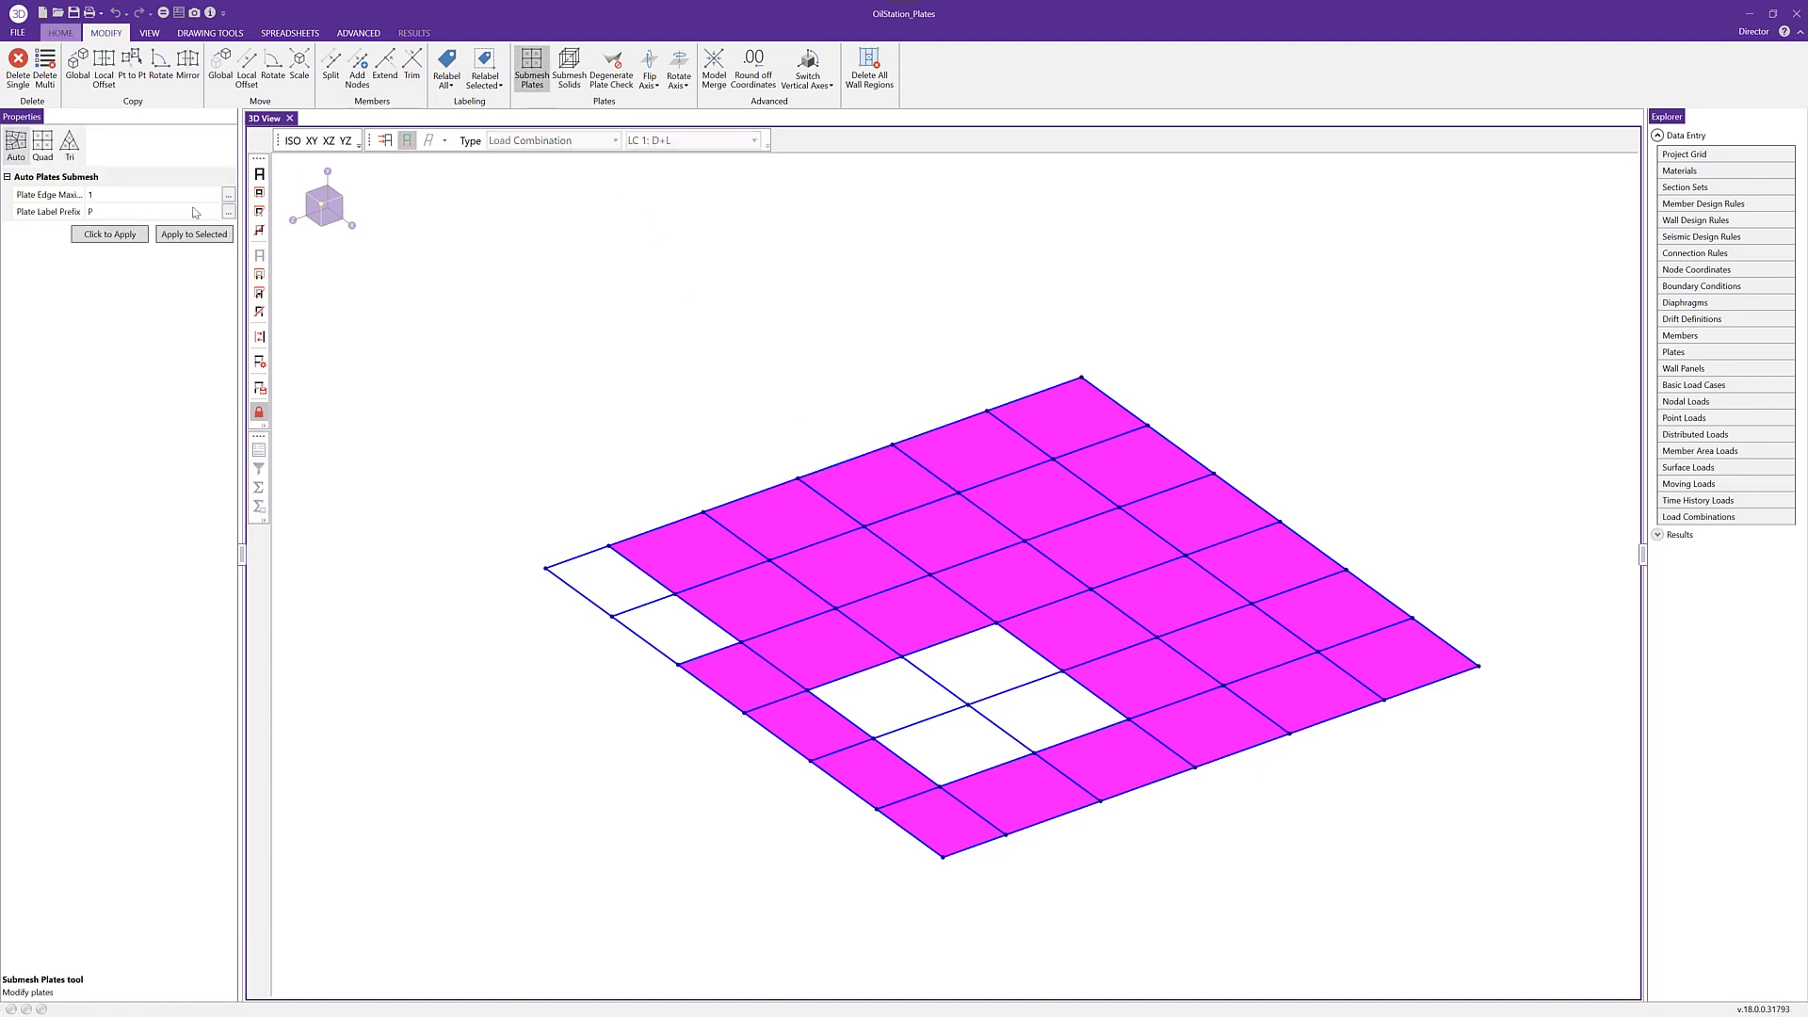
pyautogui.click(43, 151)
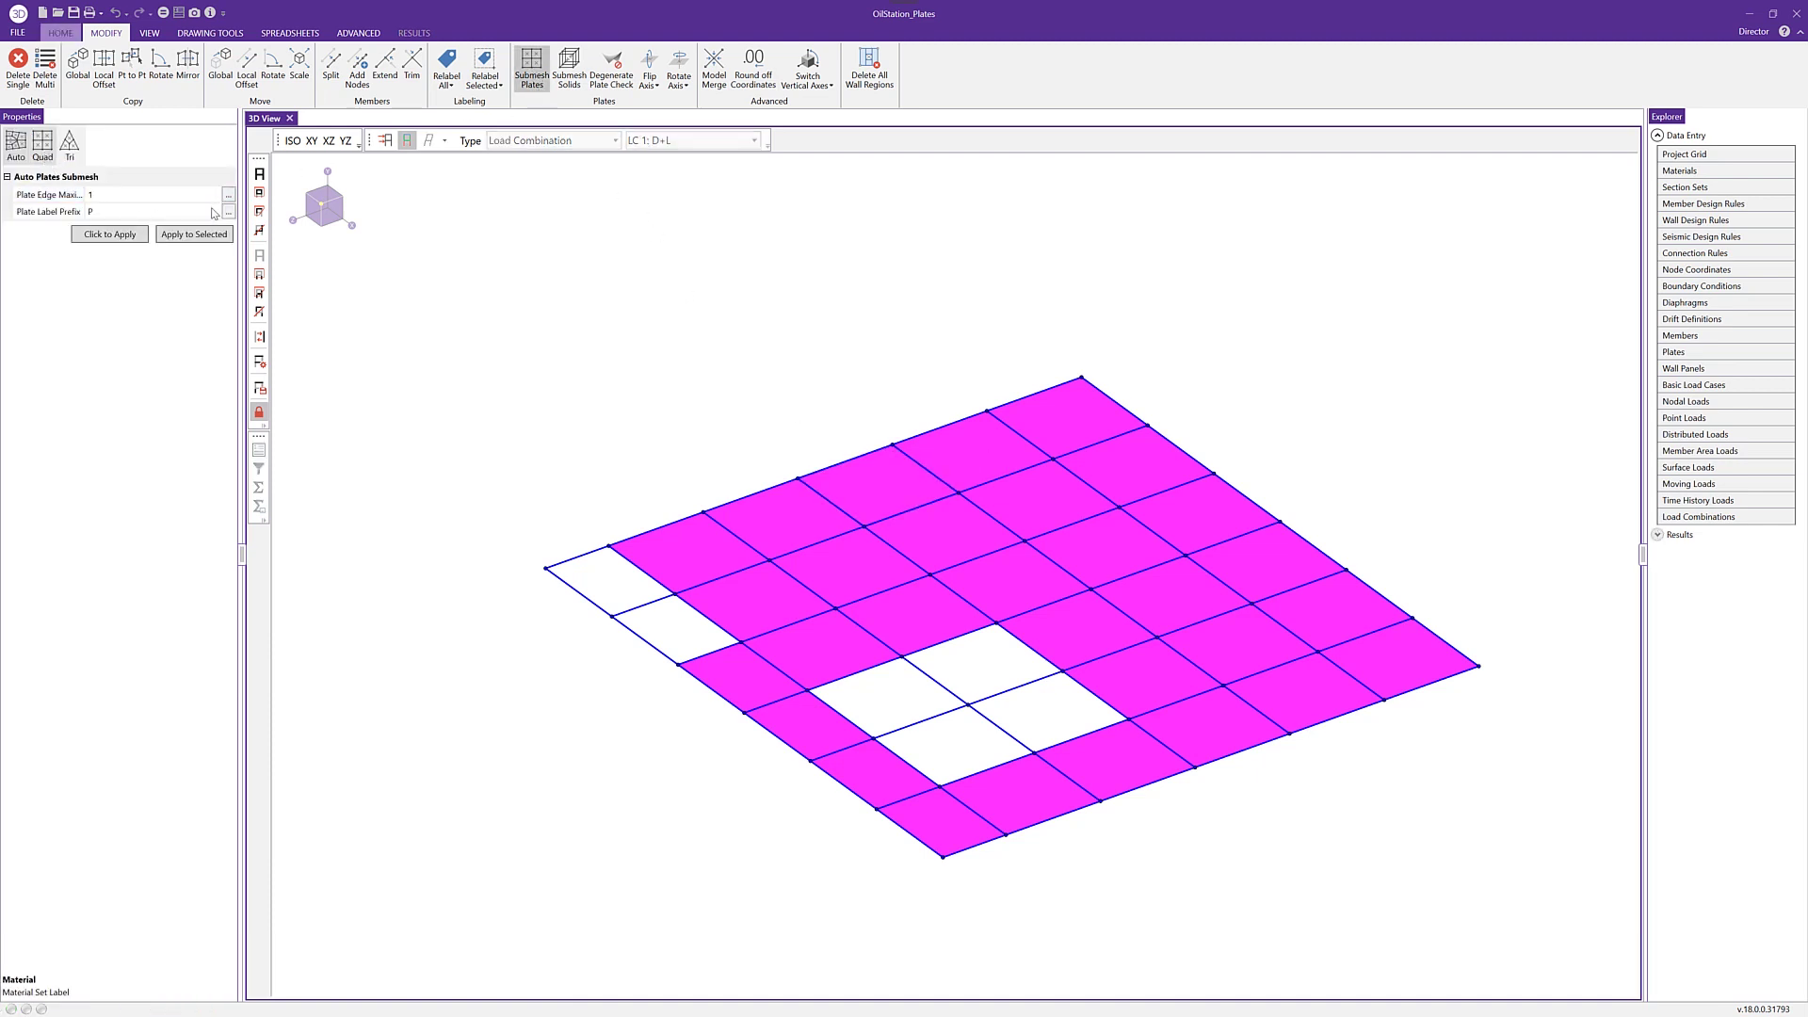
pyautogui.click(134, 198)
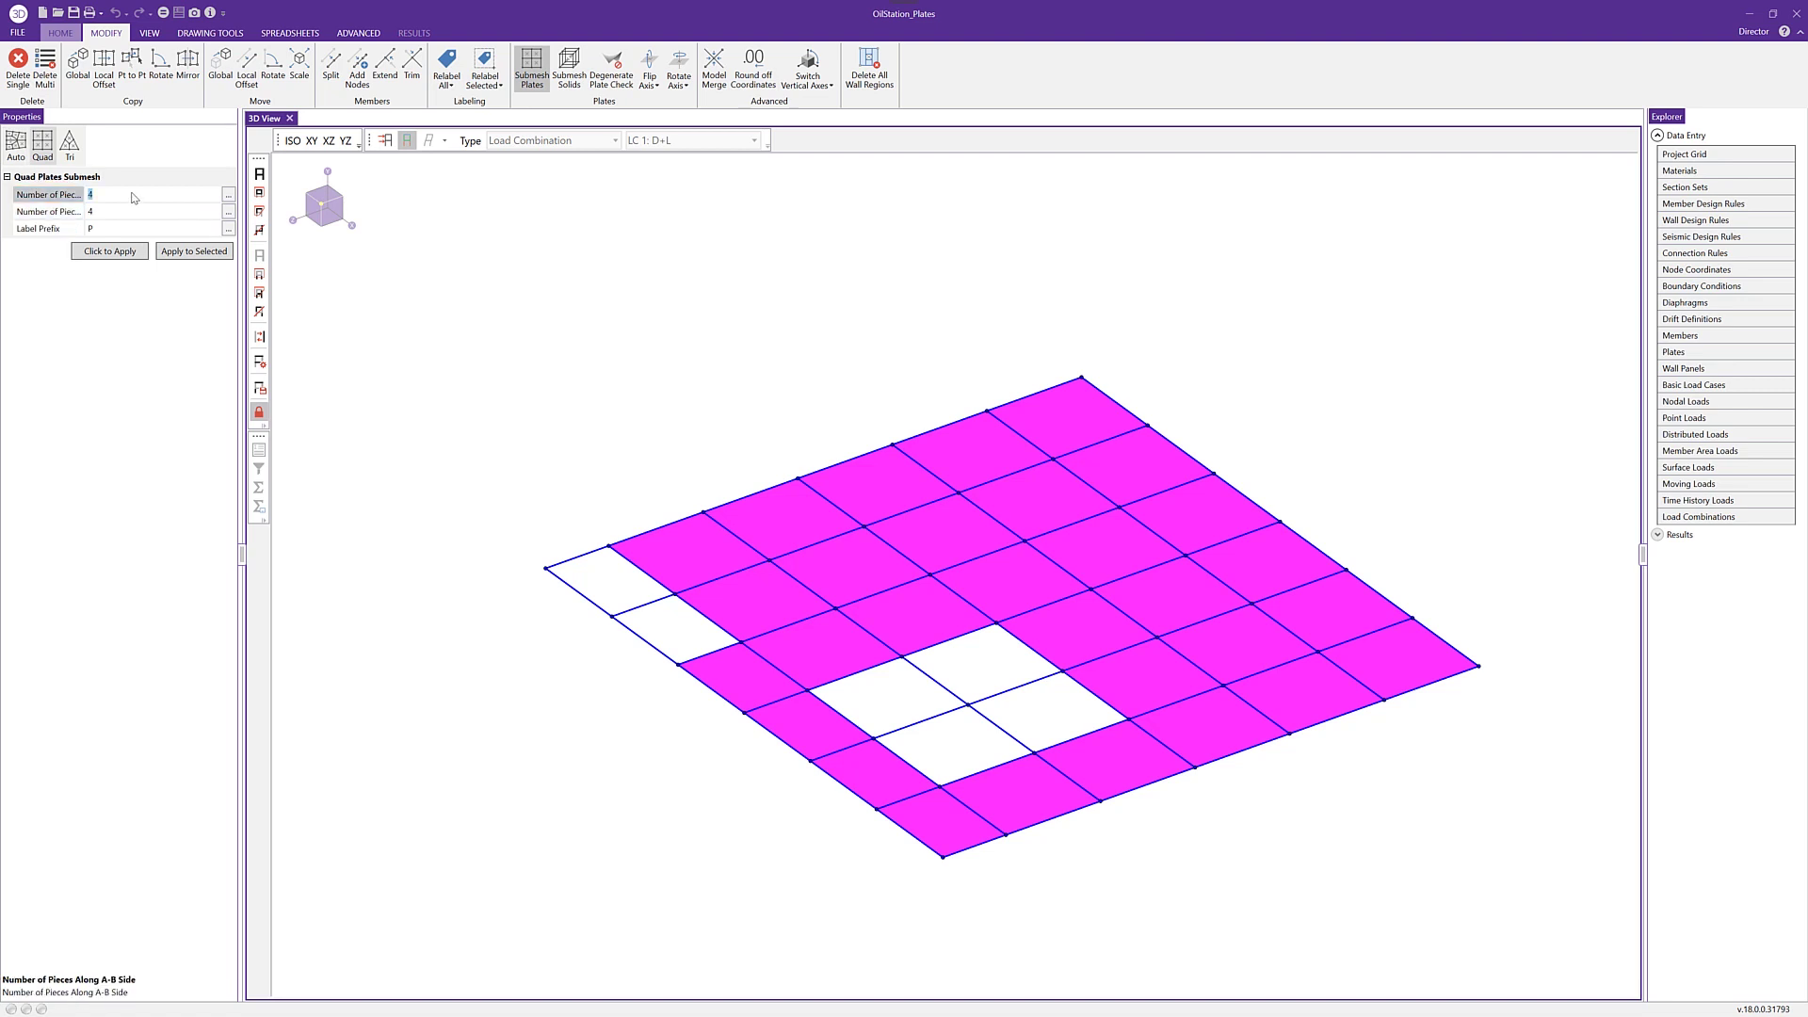
pyautogui.write('6')
pyautogui.click(110, 216)
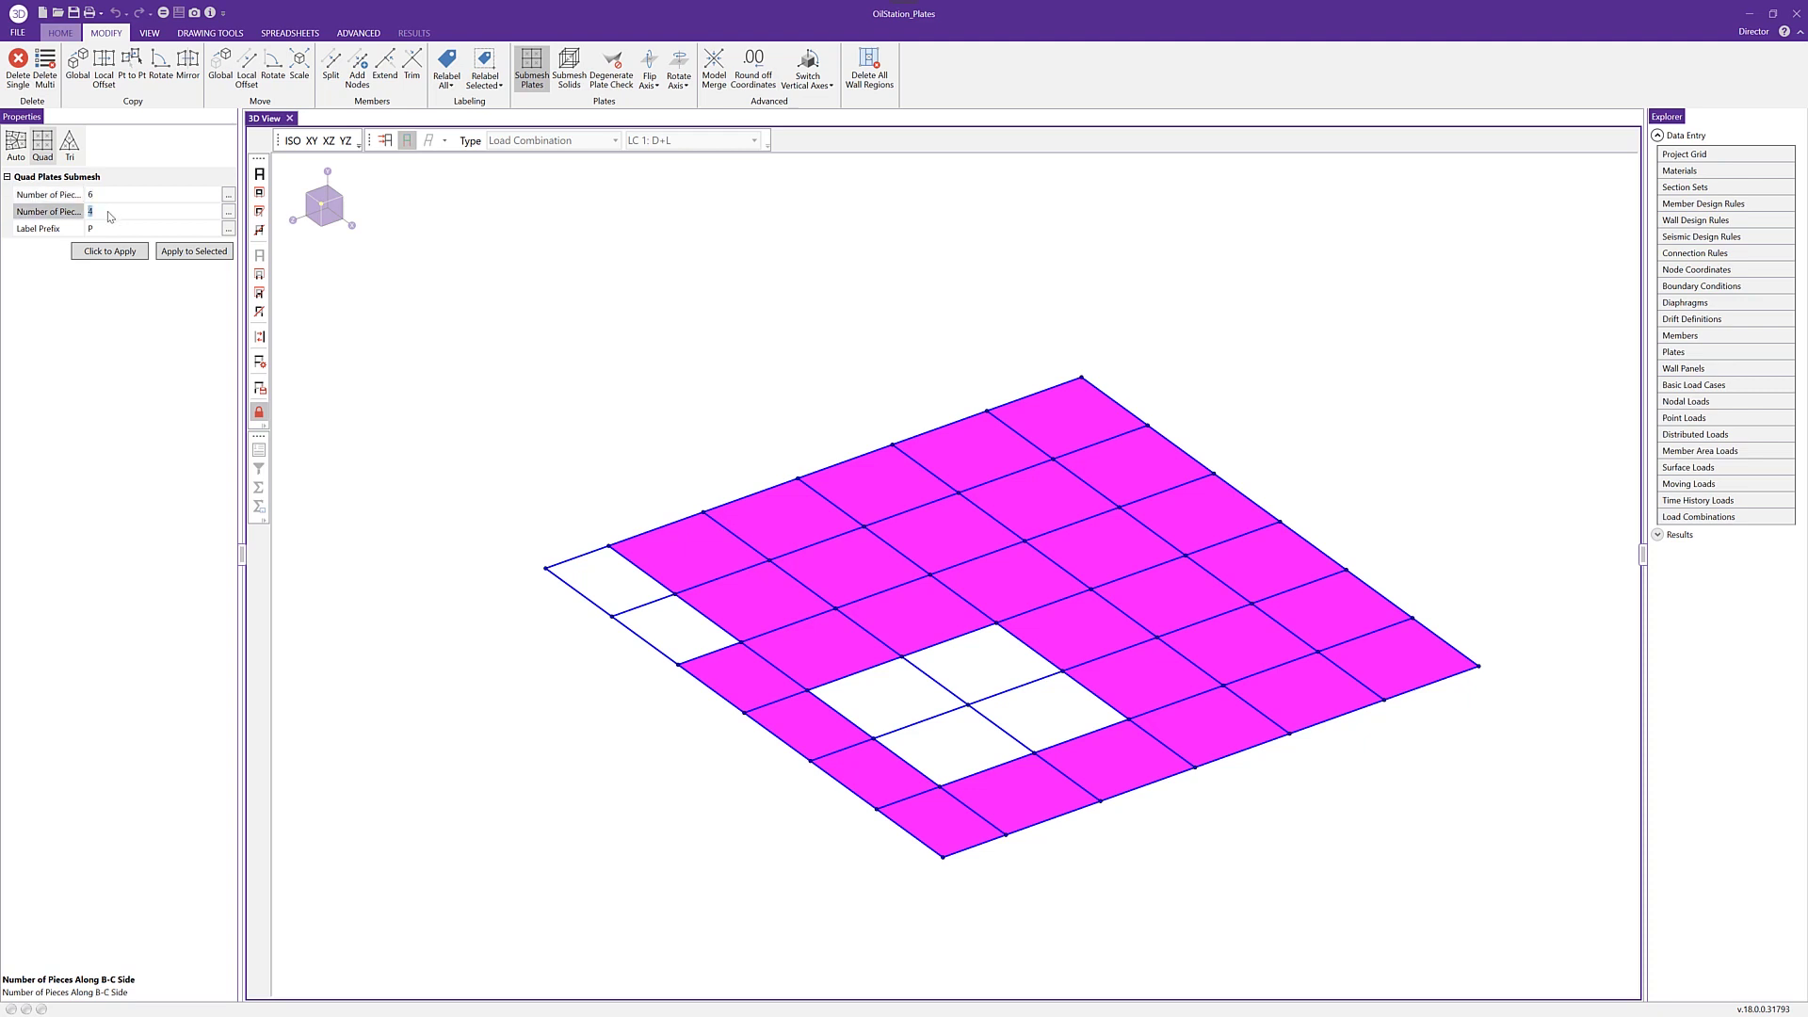
pyautogui.click(211, 257)
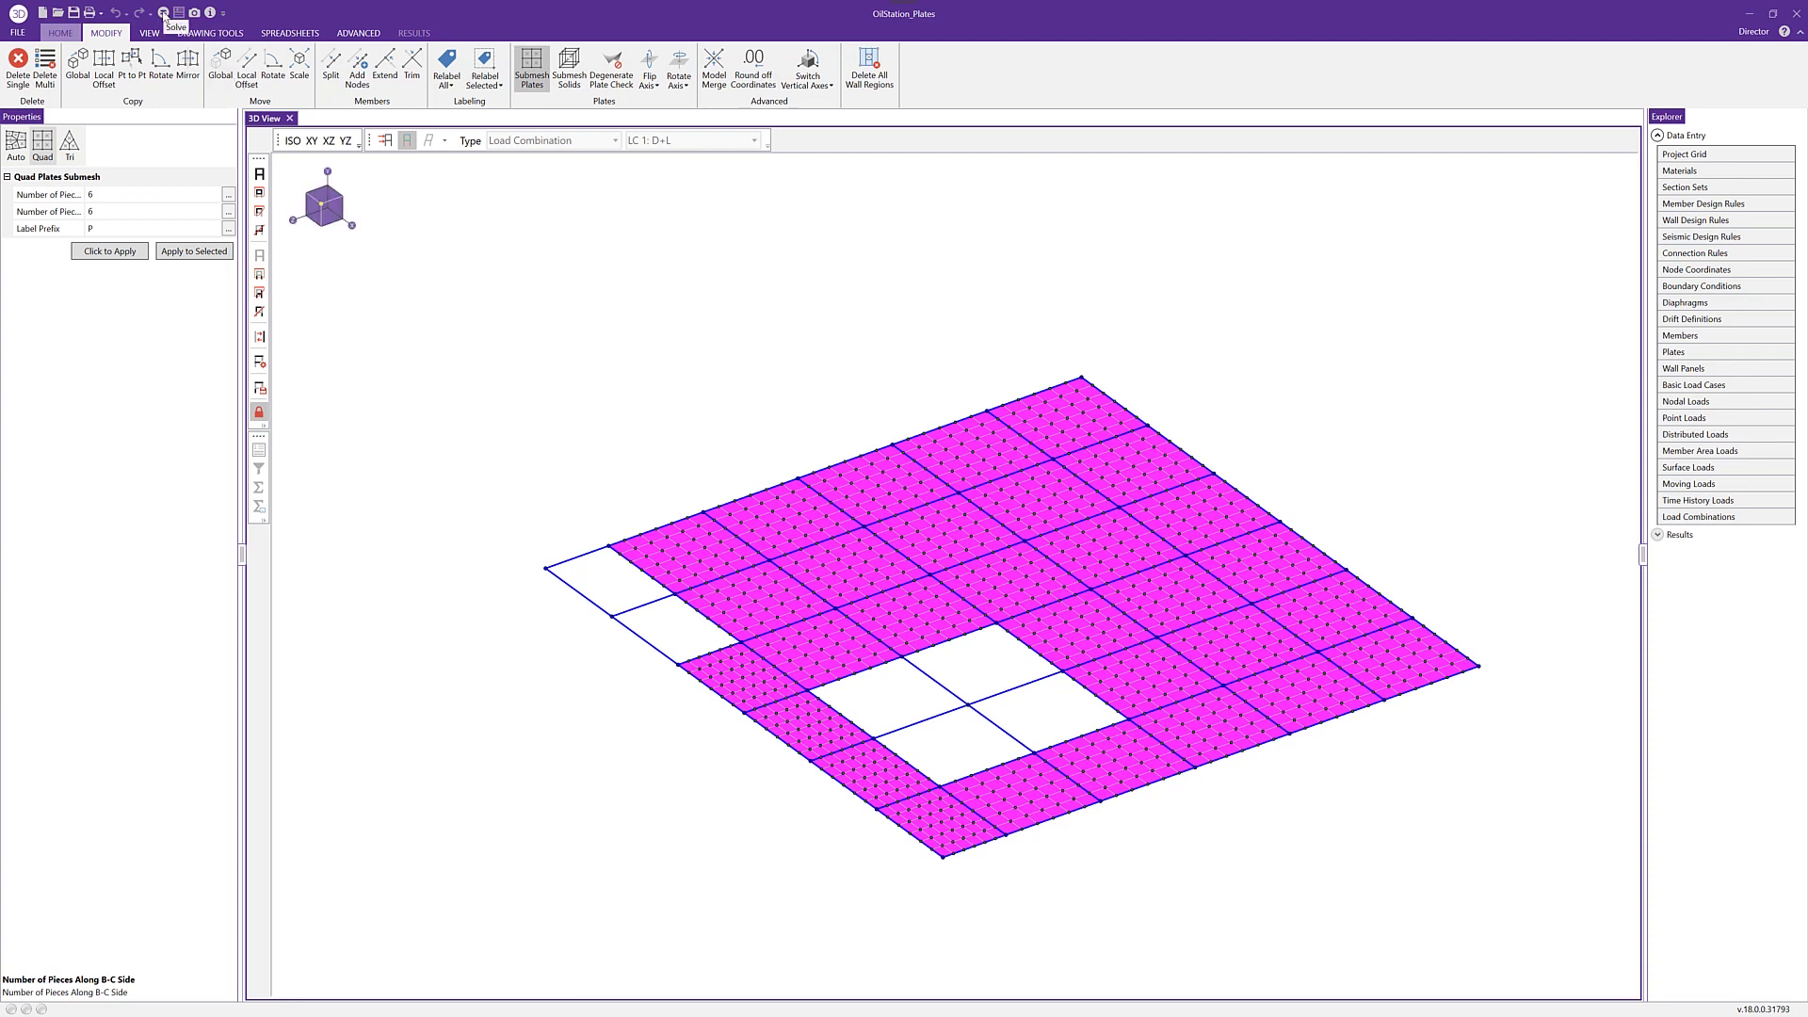
# Step: Solve the batch of marked load combinations with an envelope included and close the node reactions results
pyautogui.click(164, 13)
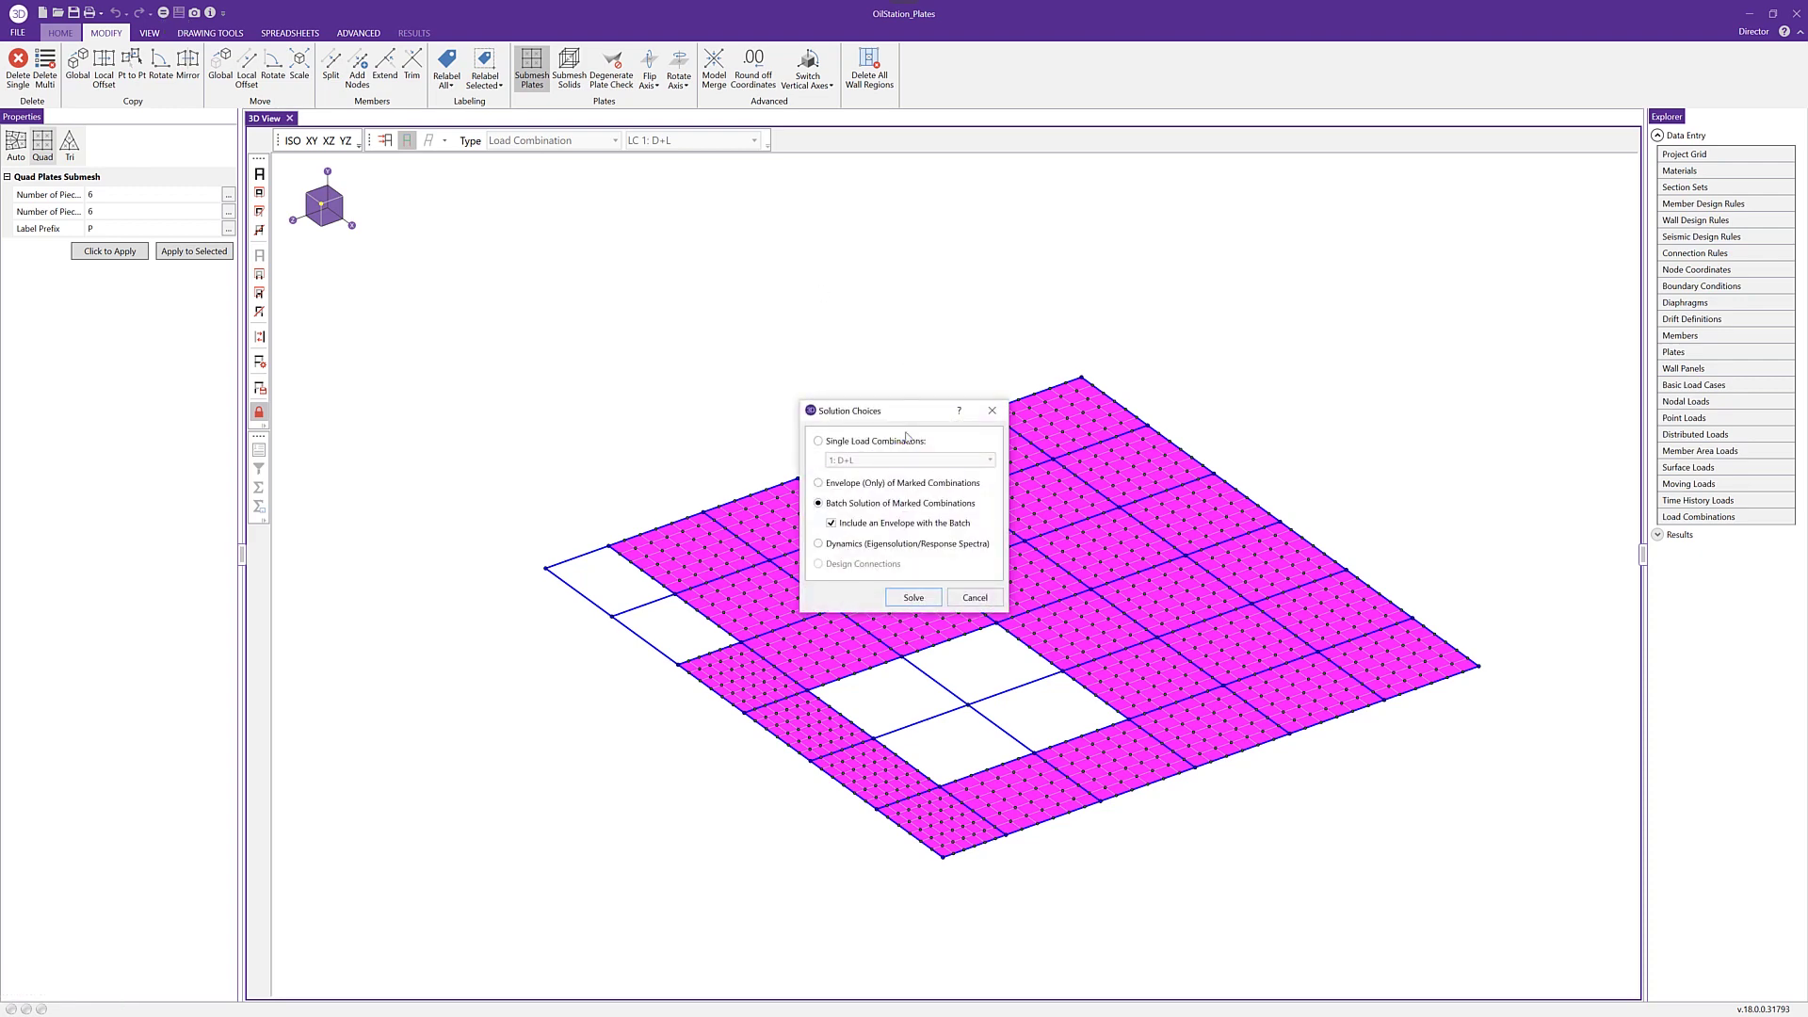
pyautogui.click(931, 599)
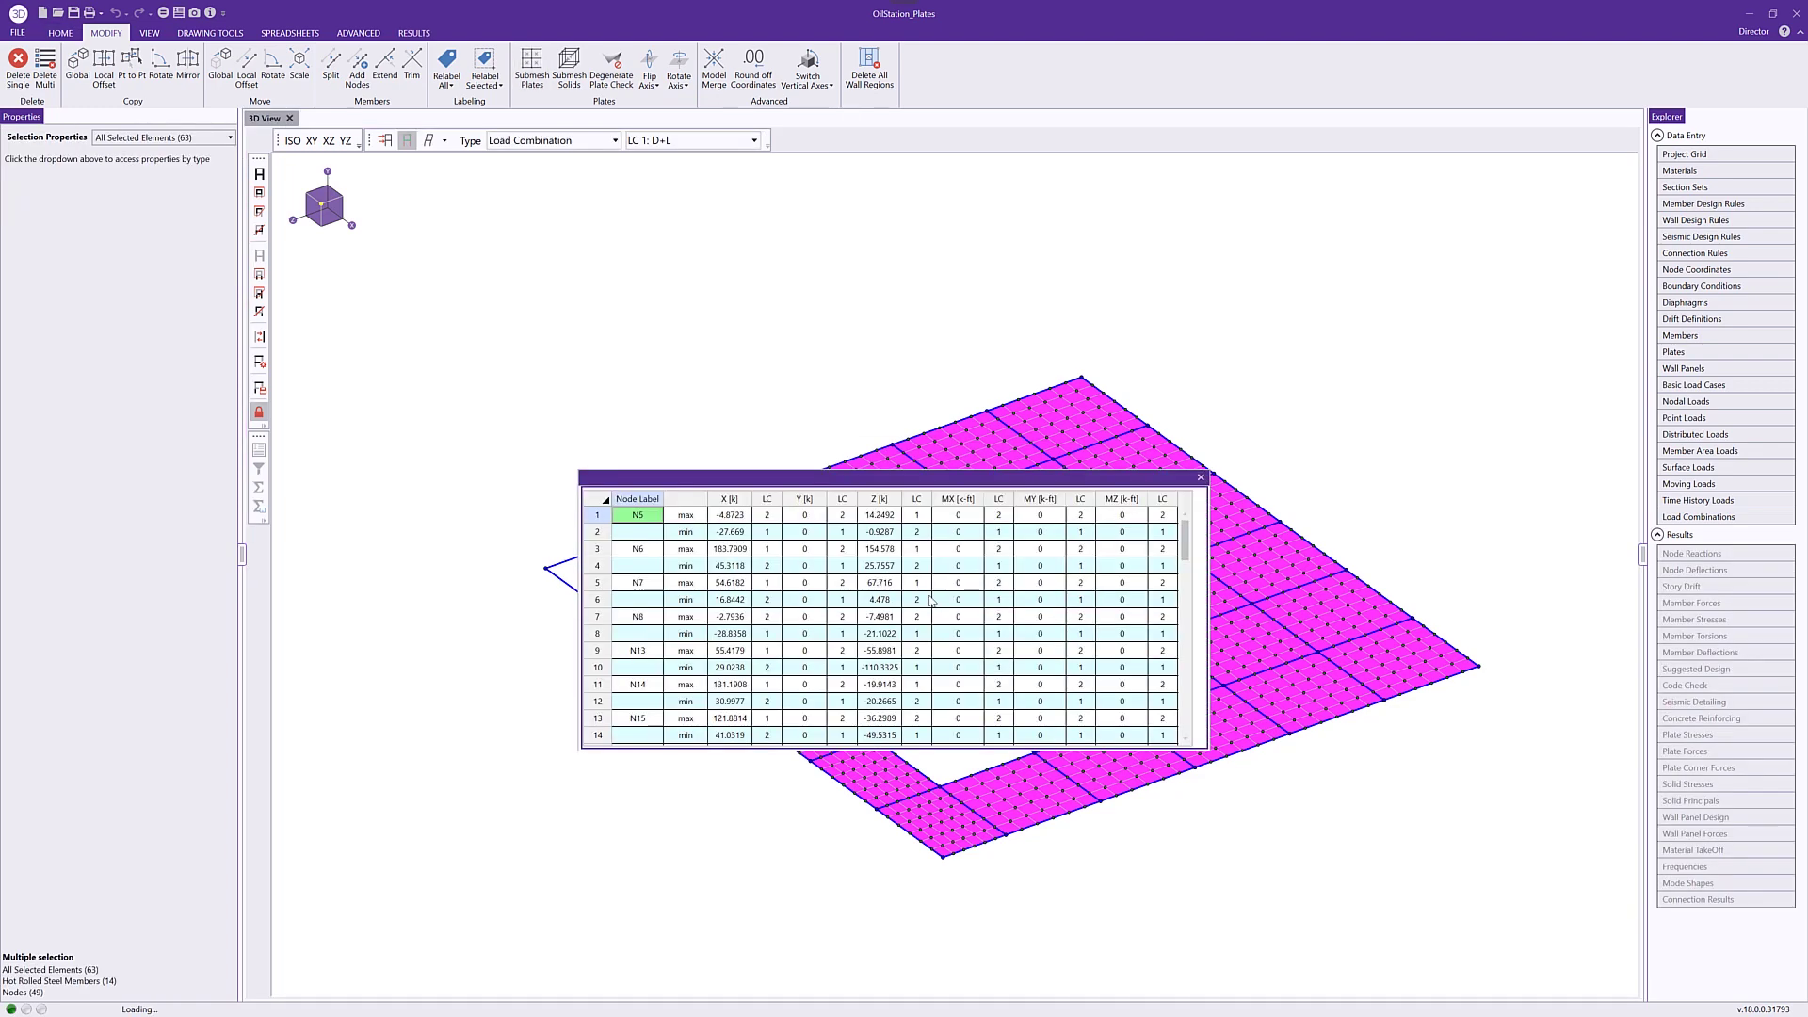
pyautogui.click(1080, 631)
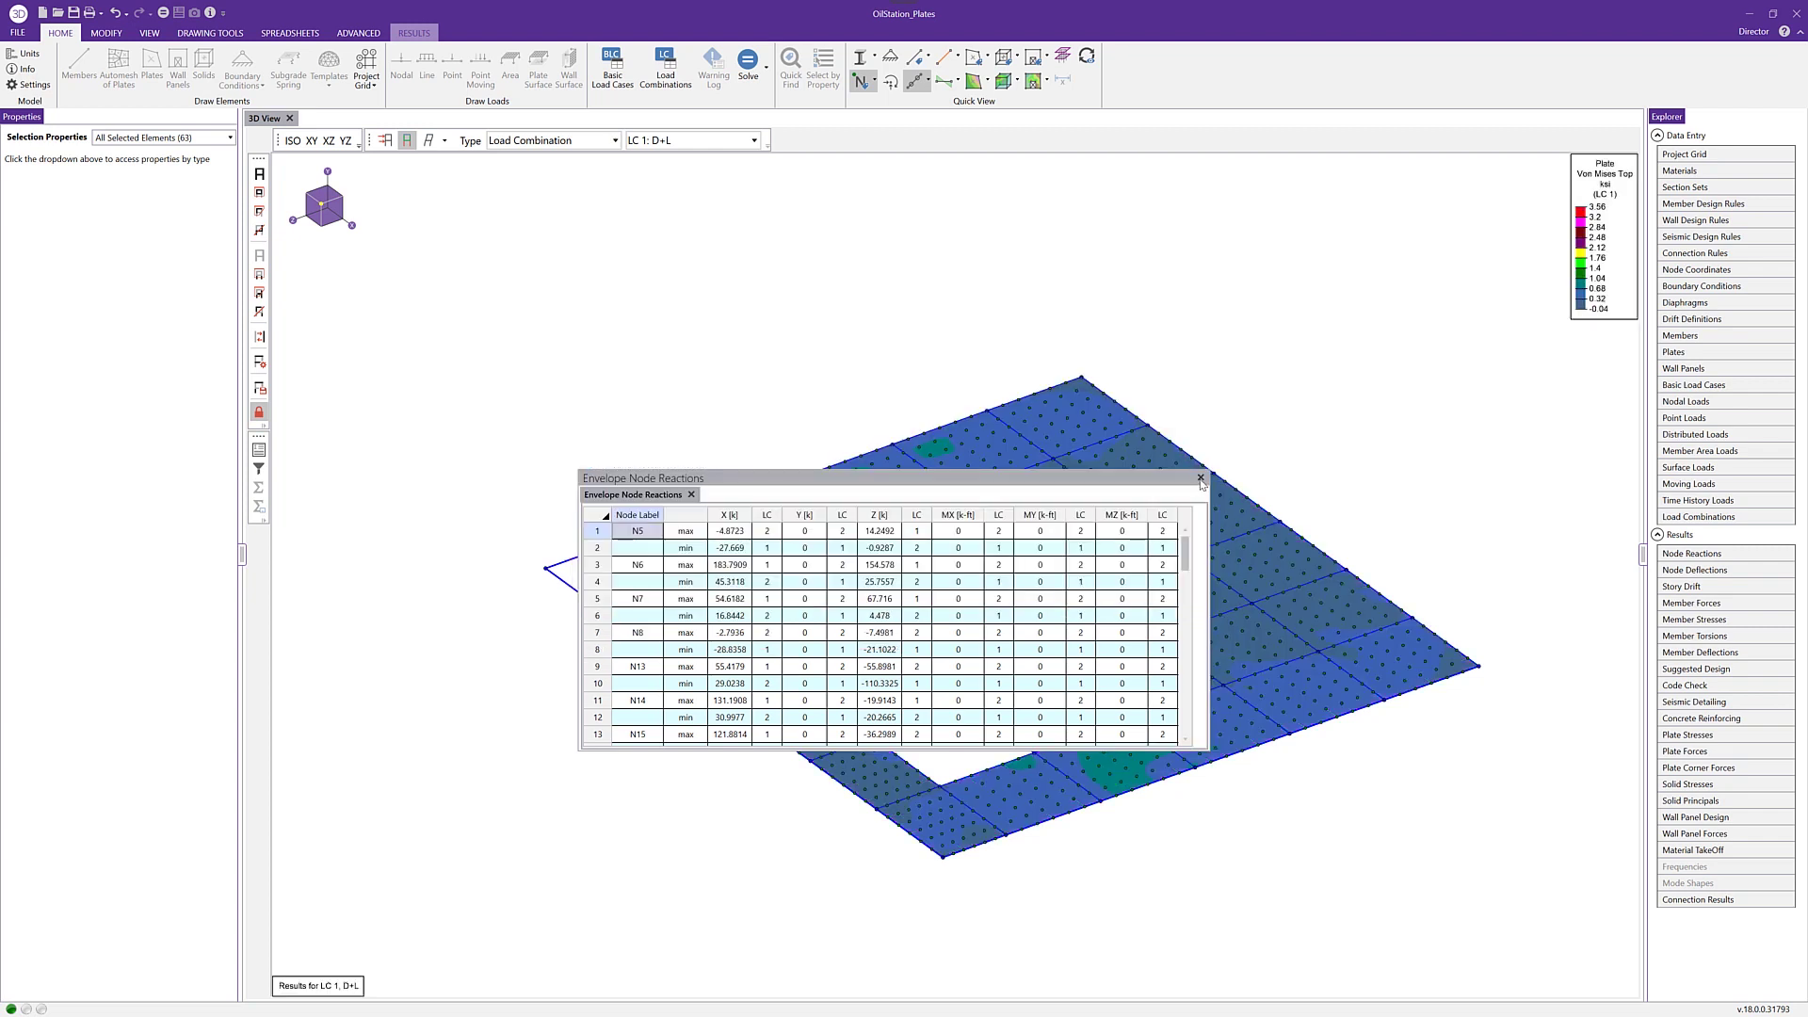
pyautogui.click(1201, 479)
pyautogui.click(1200, 479)
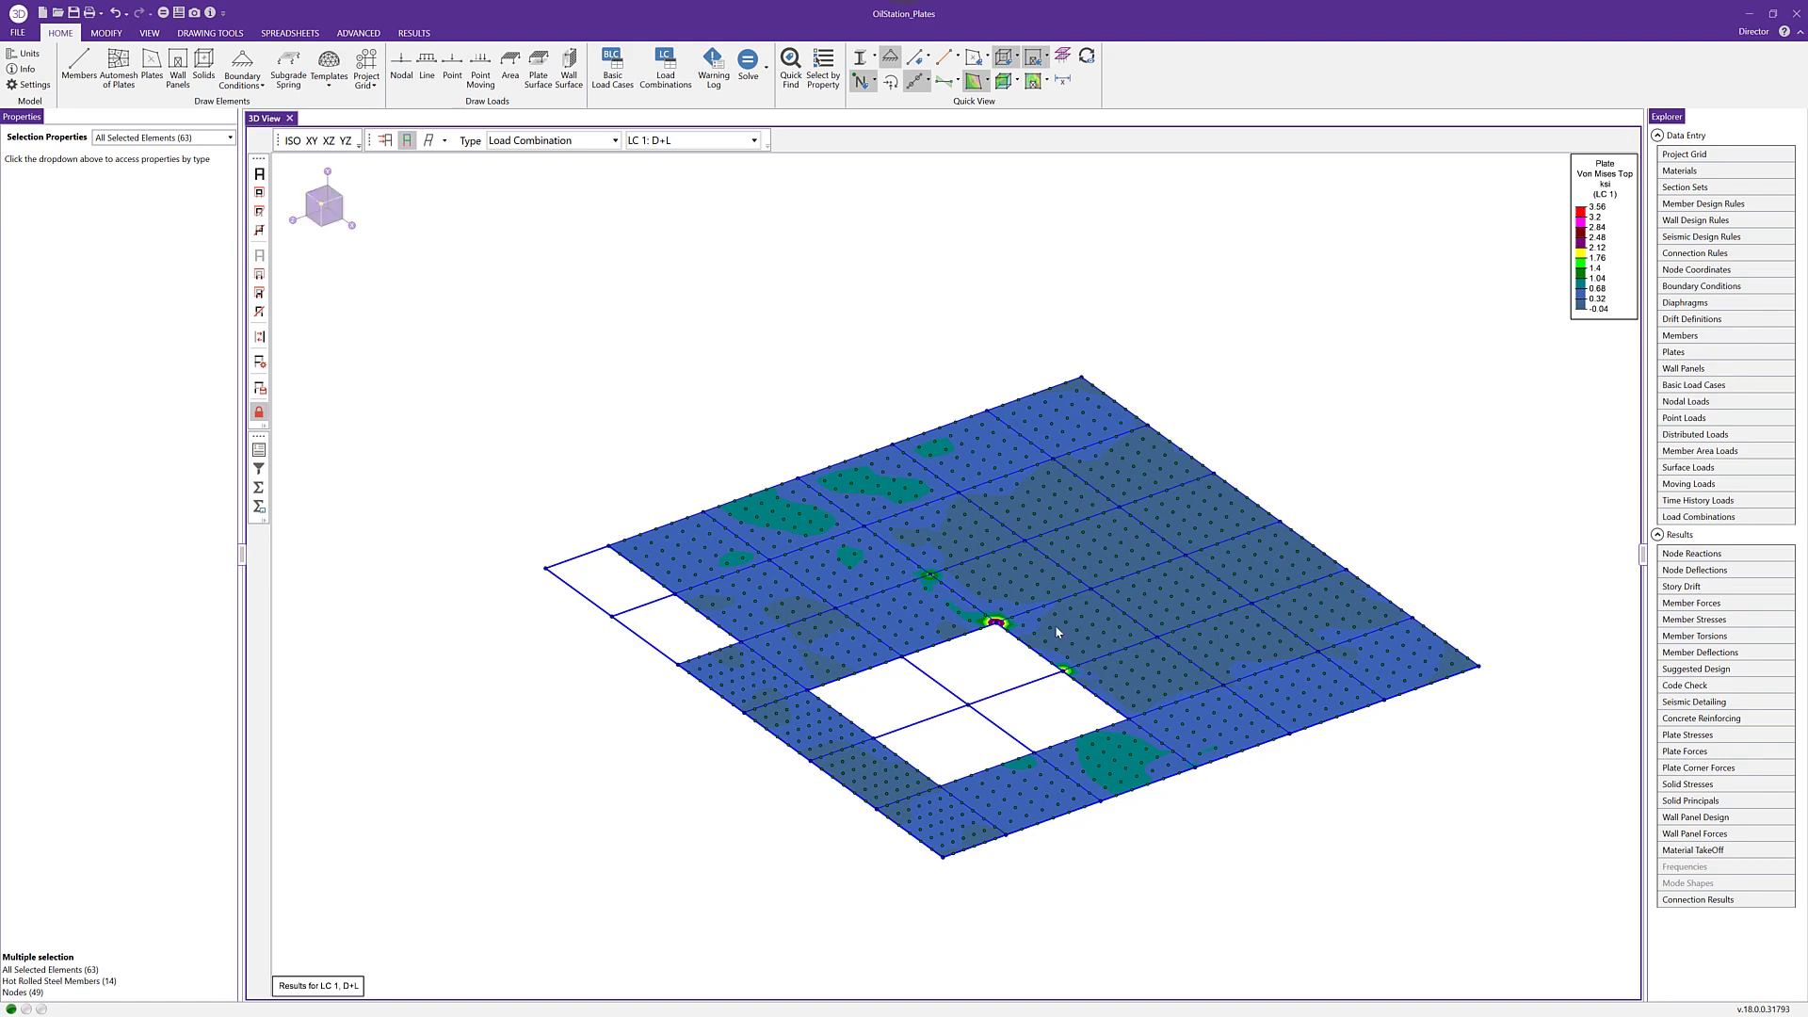
# Step: Examine the refined Von Mises Top contours around the corner of the floor opening
pyautogui.scroll(2, 979, 637)
pyautogui.scroll(3, 980, 637)
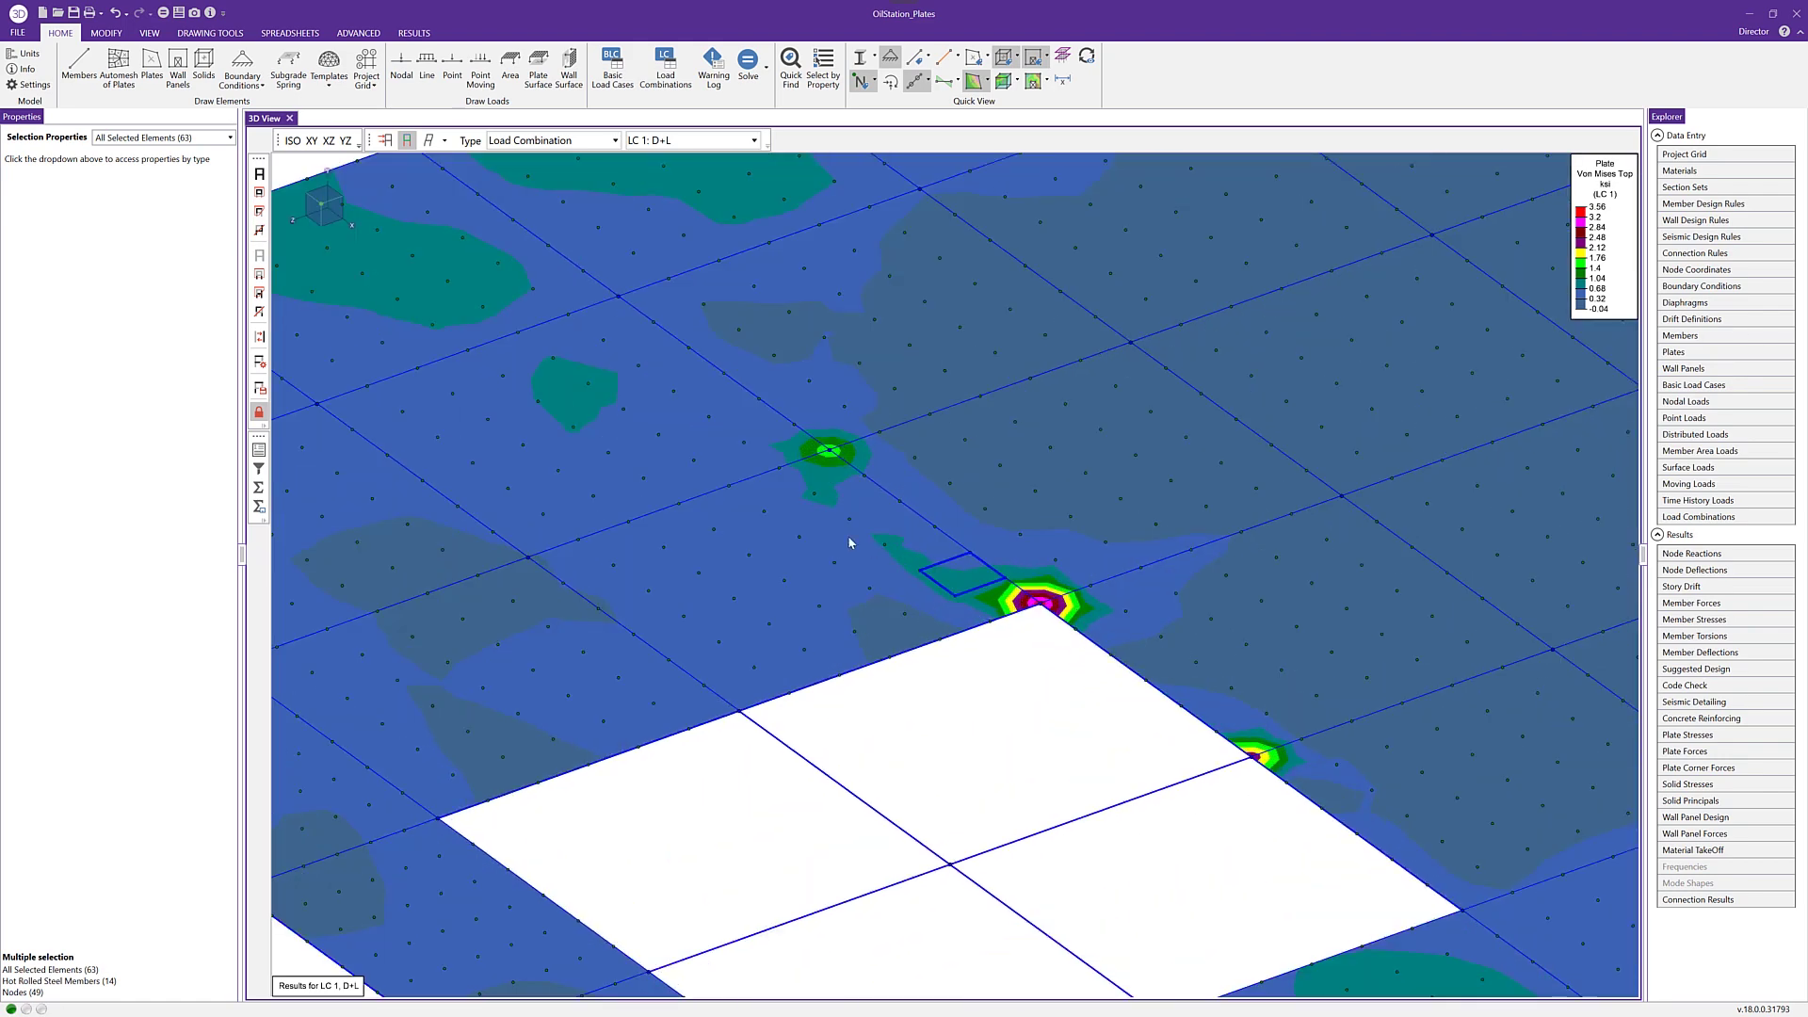